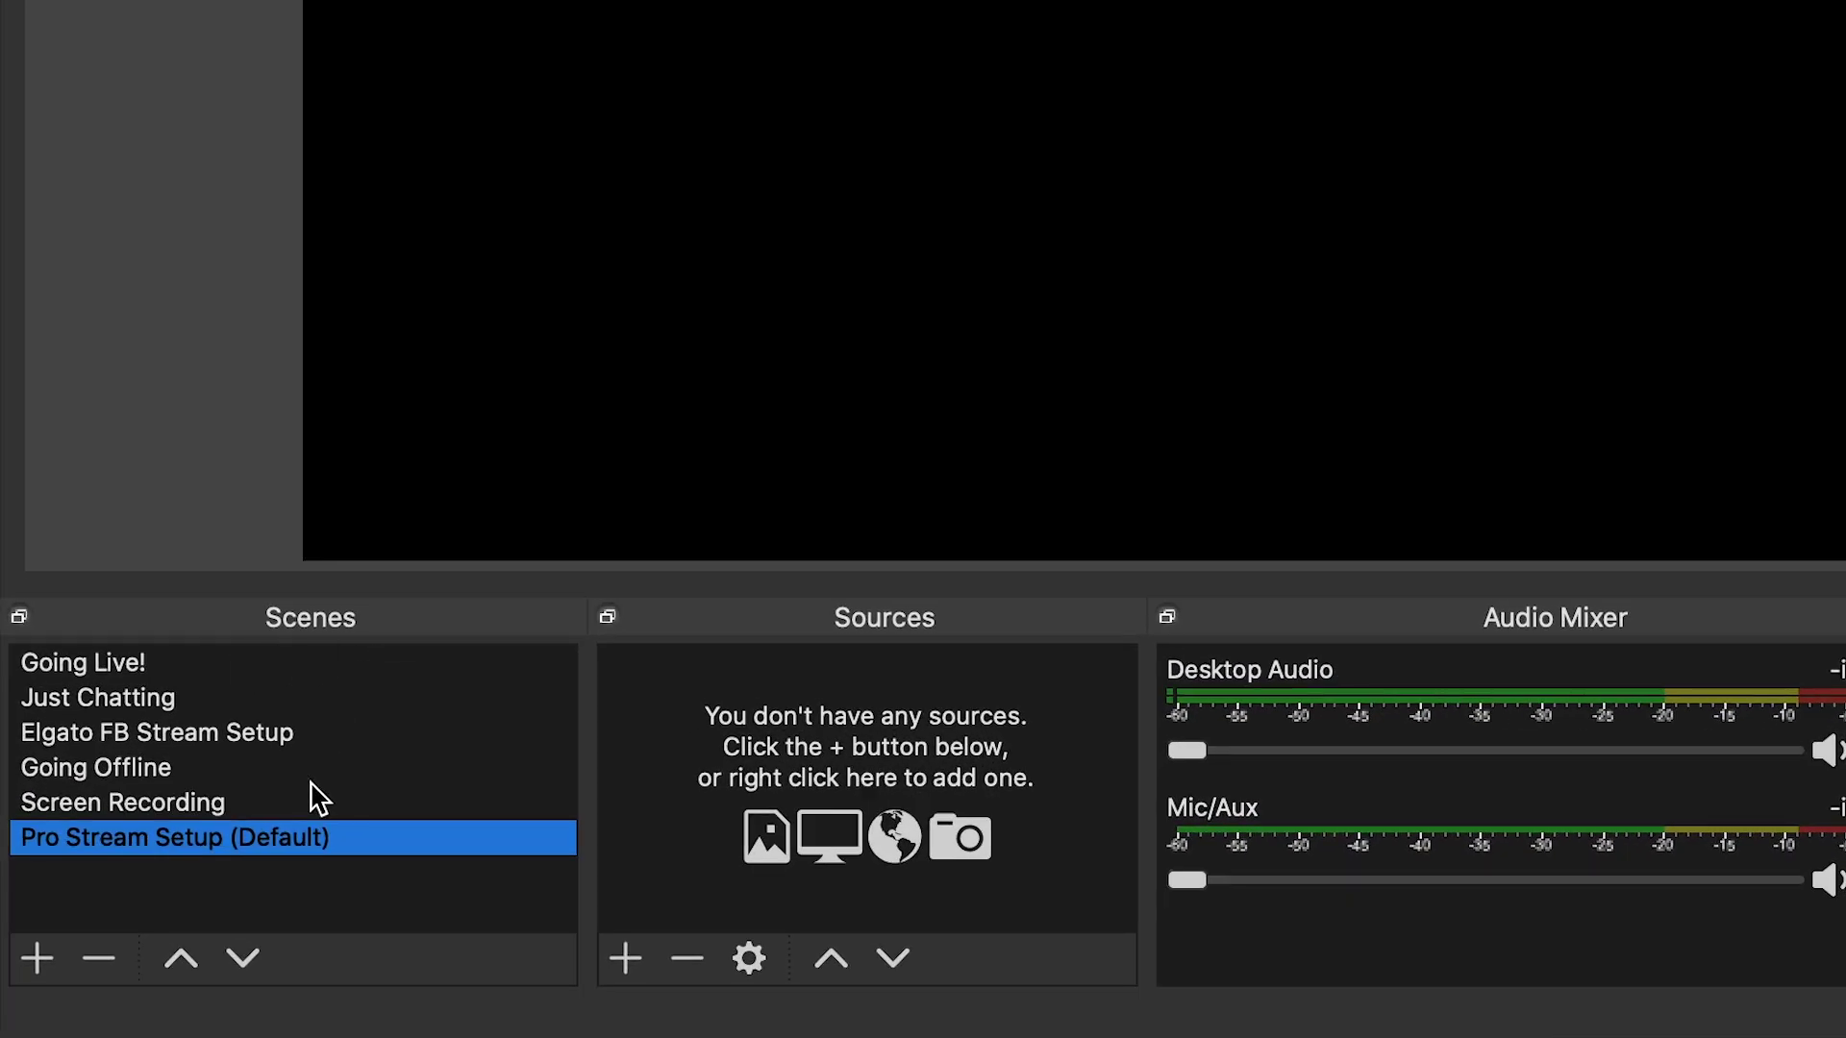
# - Create a scene called 'Test Scene' in the Scenes list
pyautogui.click(48, 957)
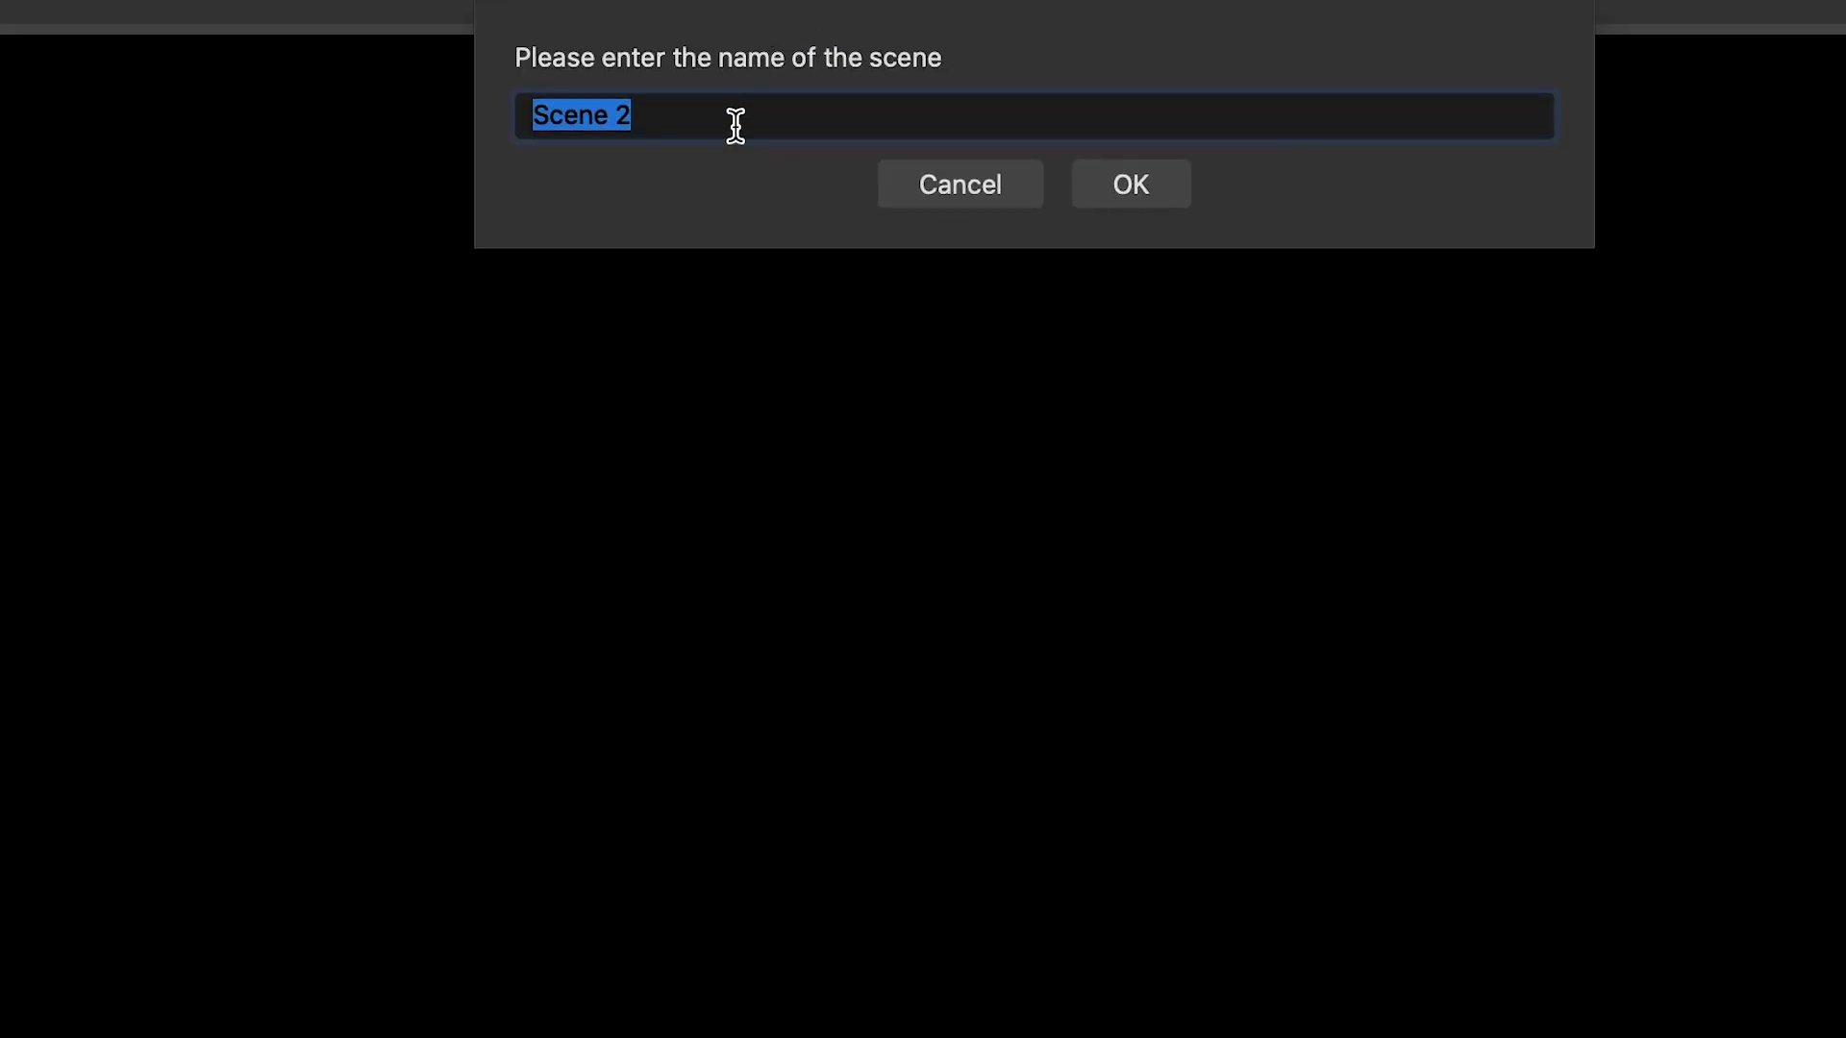
pyautogui.write('Test Scene')
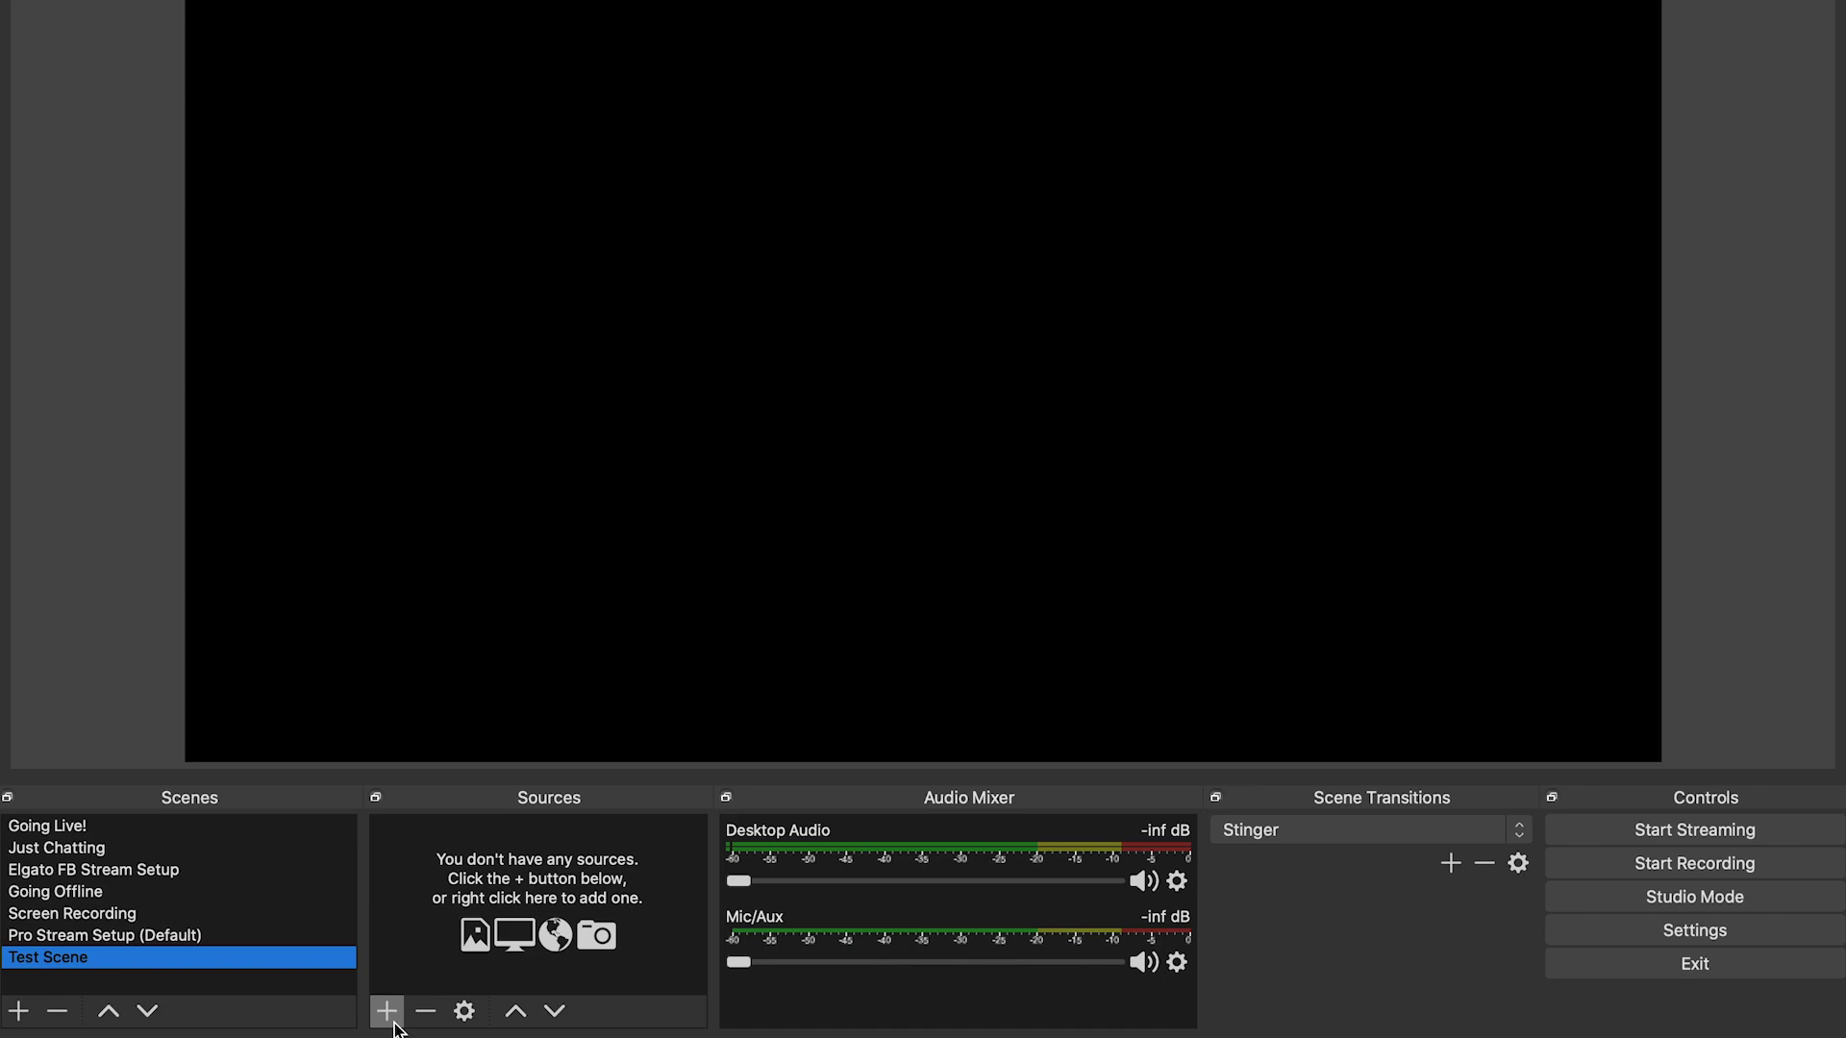
# - Start a new Audio Input Capture source and name it 'Mic test'
pyautogui.click(387, 1010)
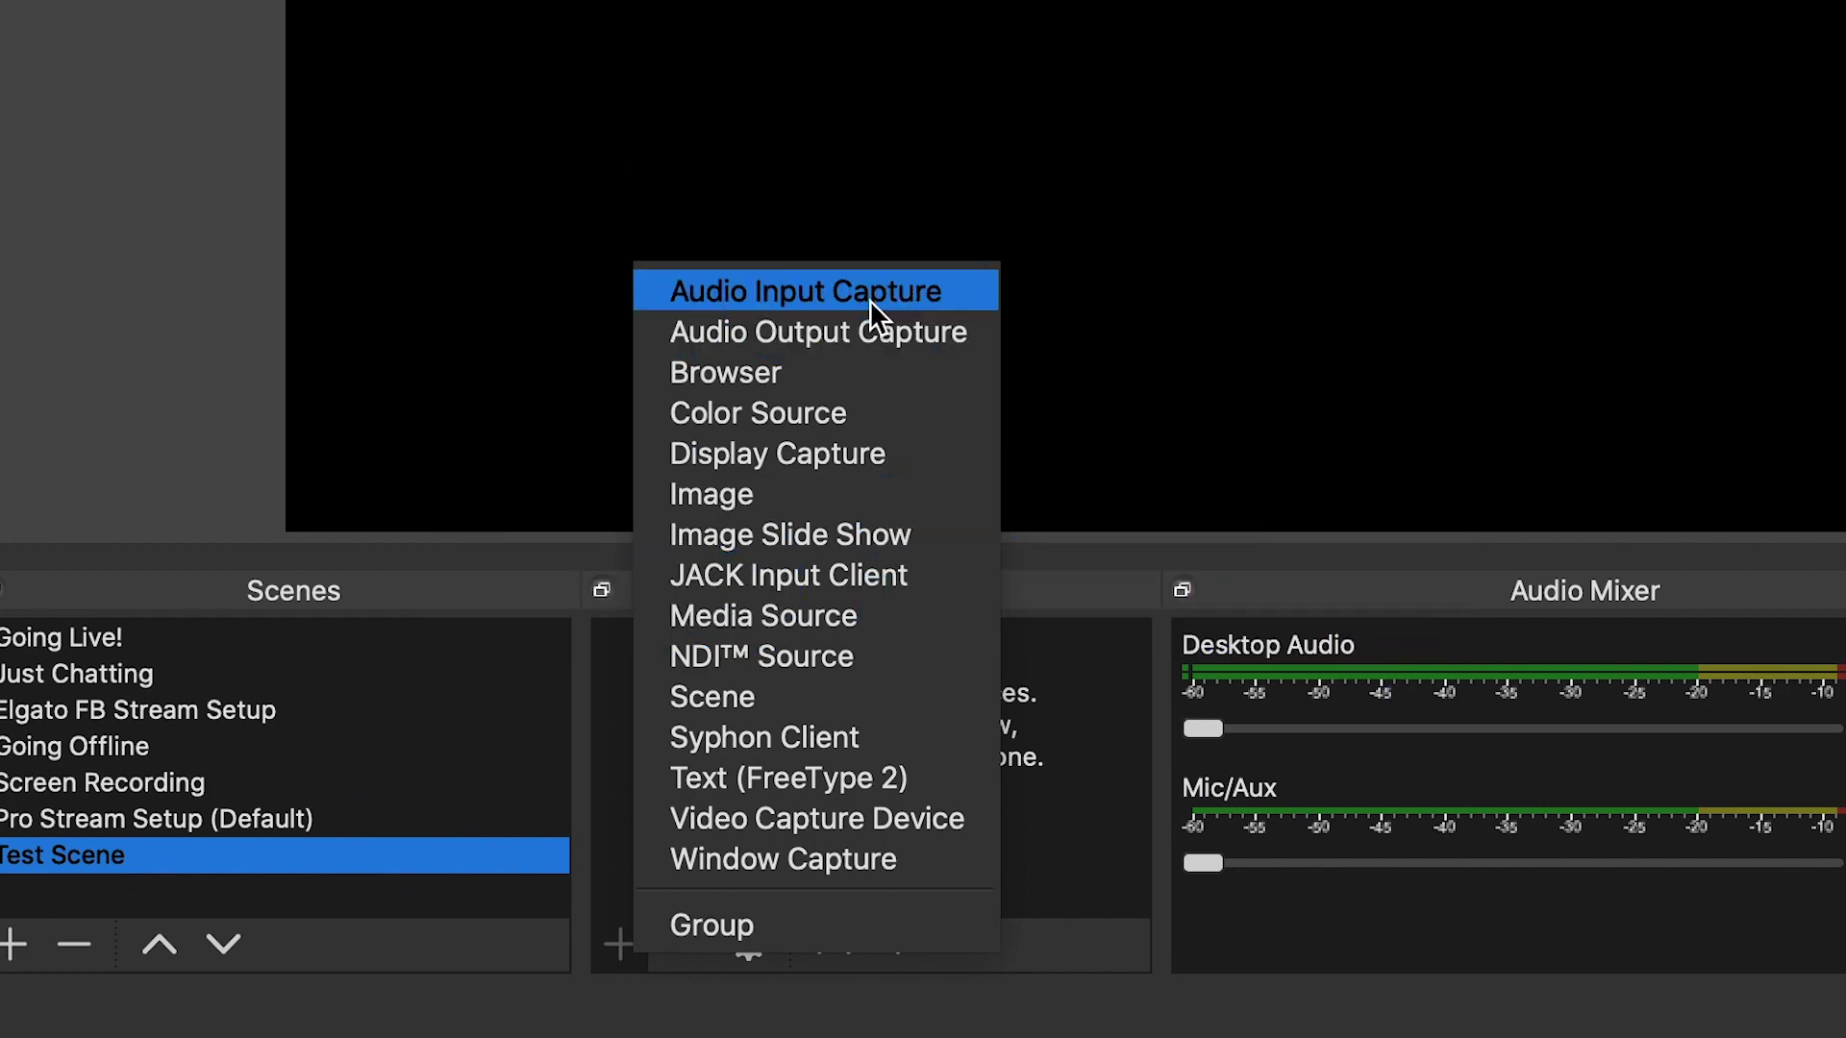
pyautogui.click(869, 298)
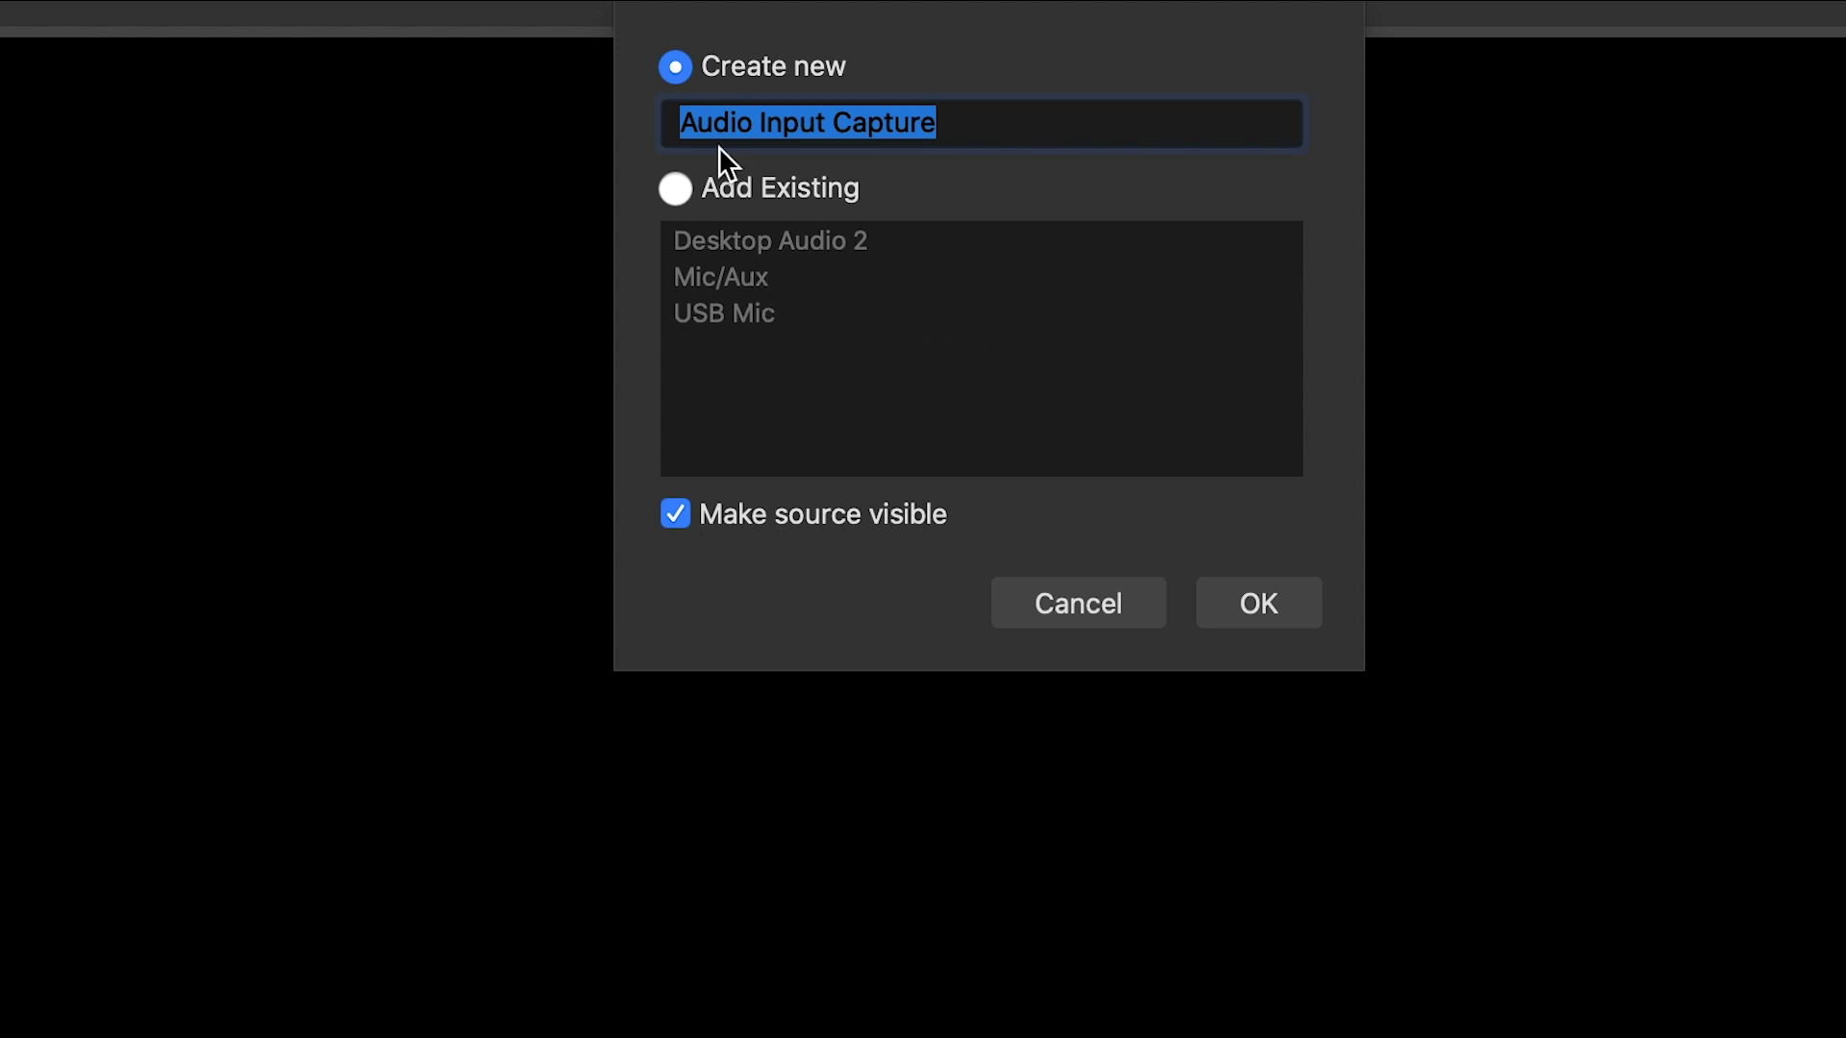
pyautogui.write('M')
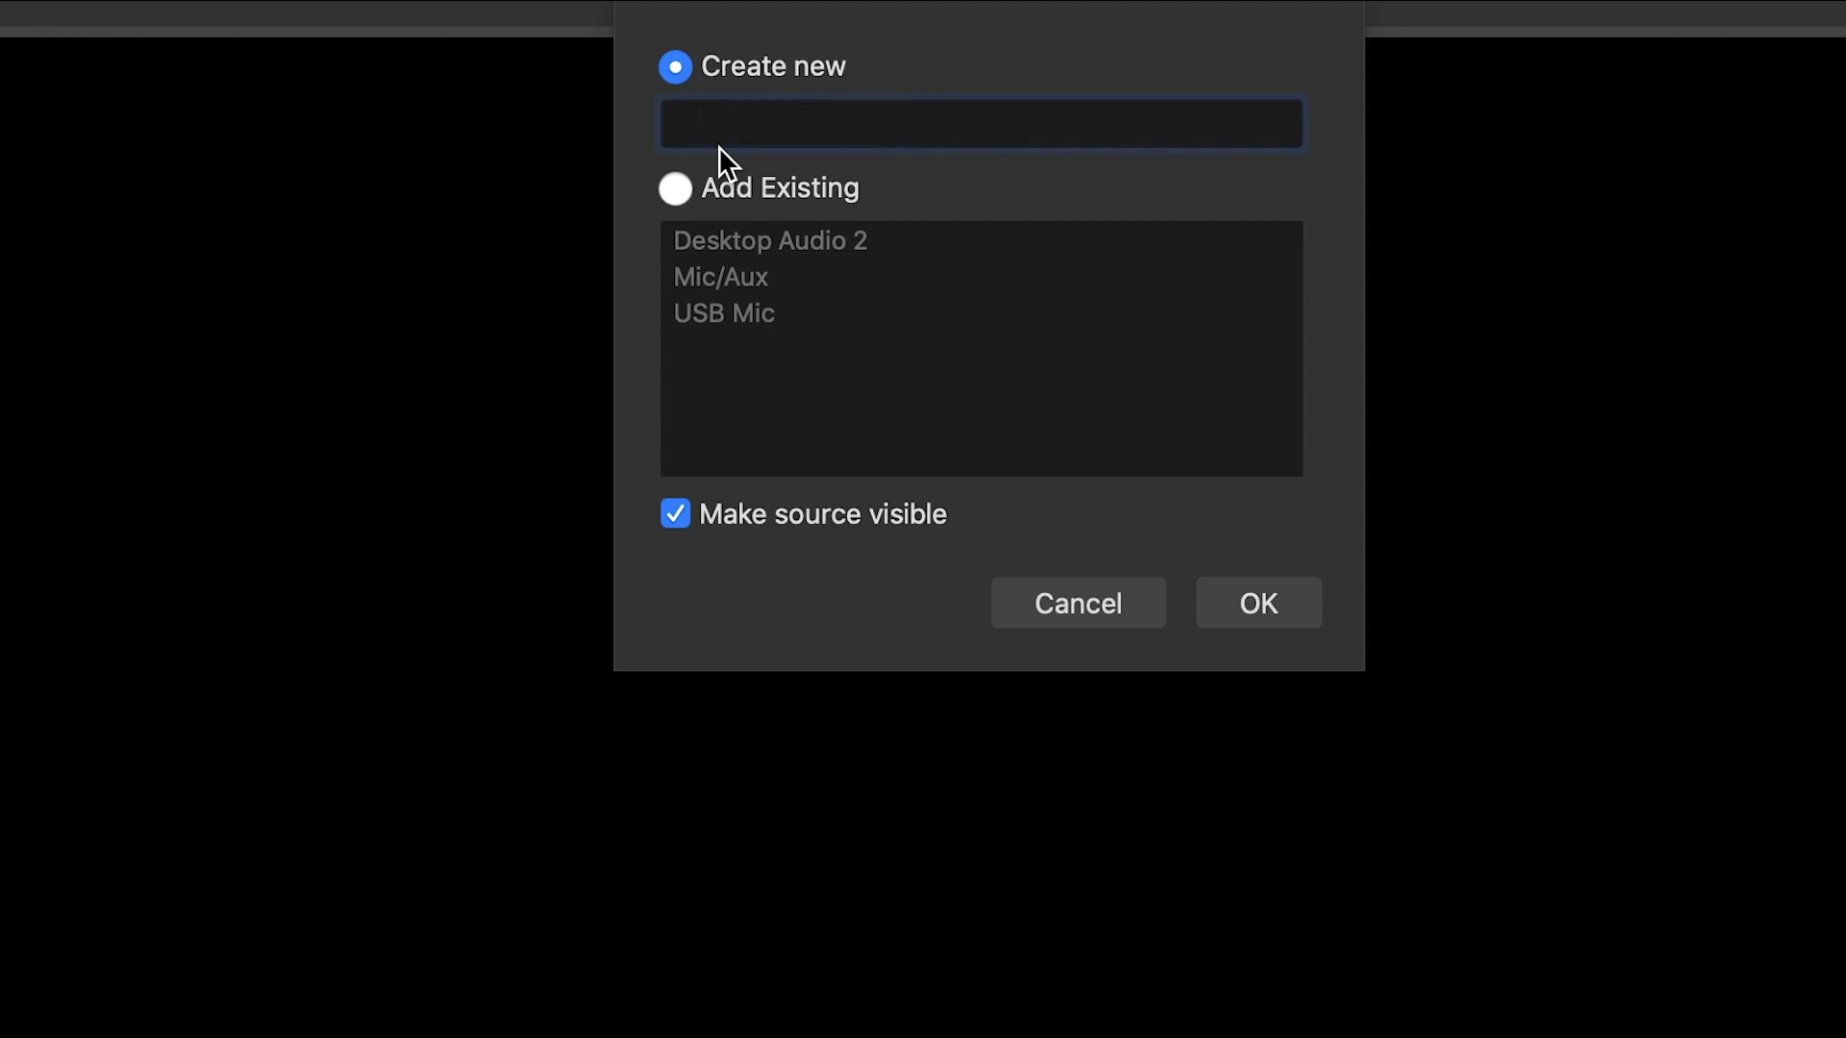
pyautogui.write('ic test')
# - Create the Mic test source with ATR USB microphone as its input device
pyautogui.click(1271, 613)
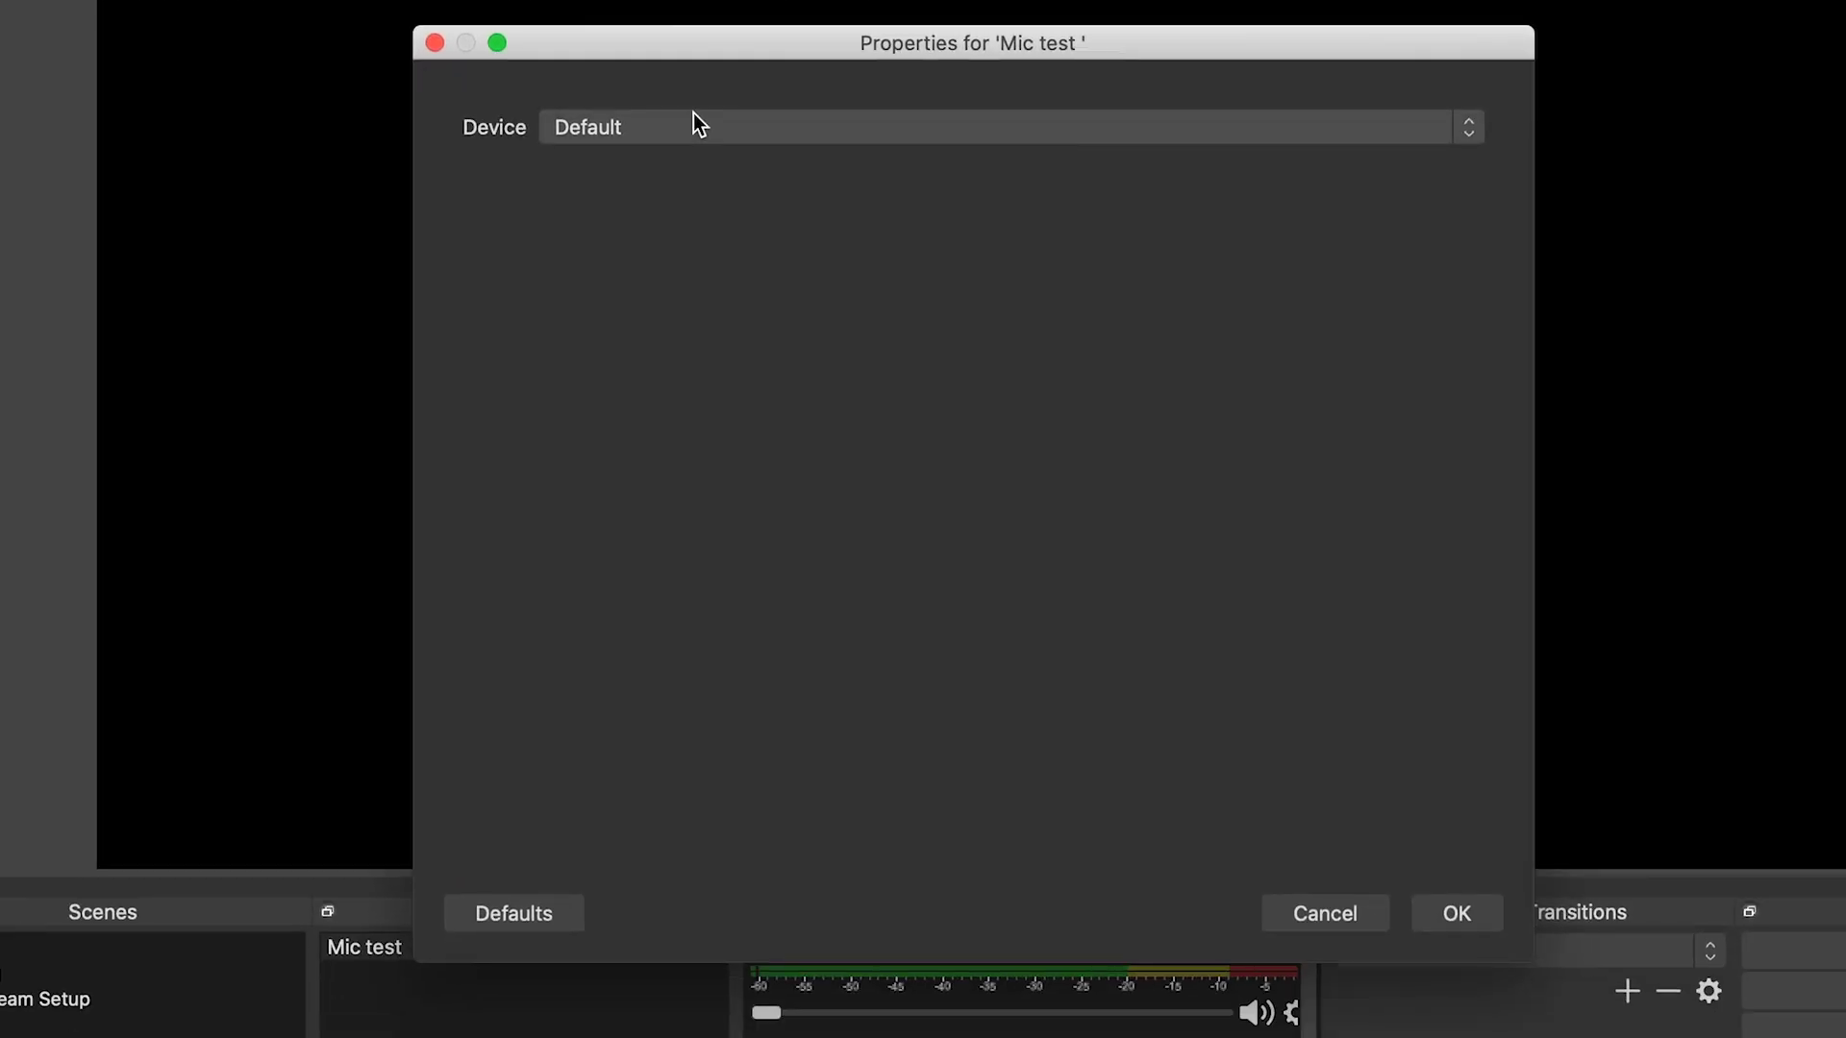
pyautogui.click(638, 131)
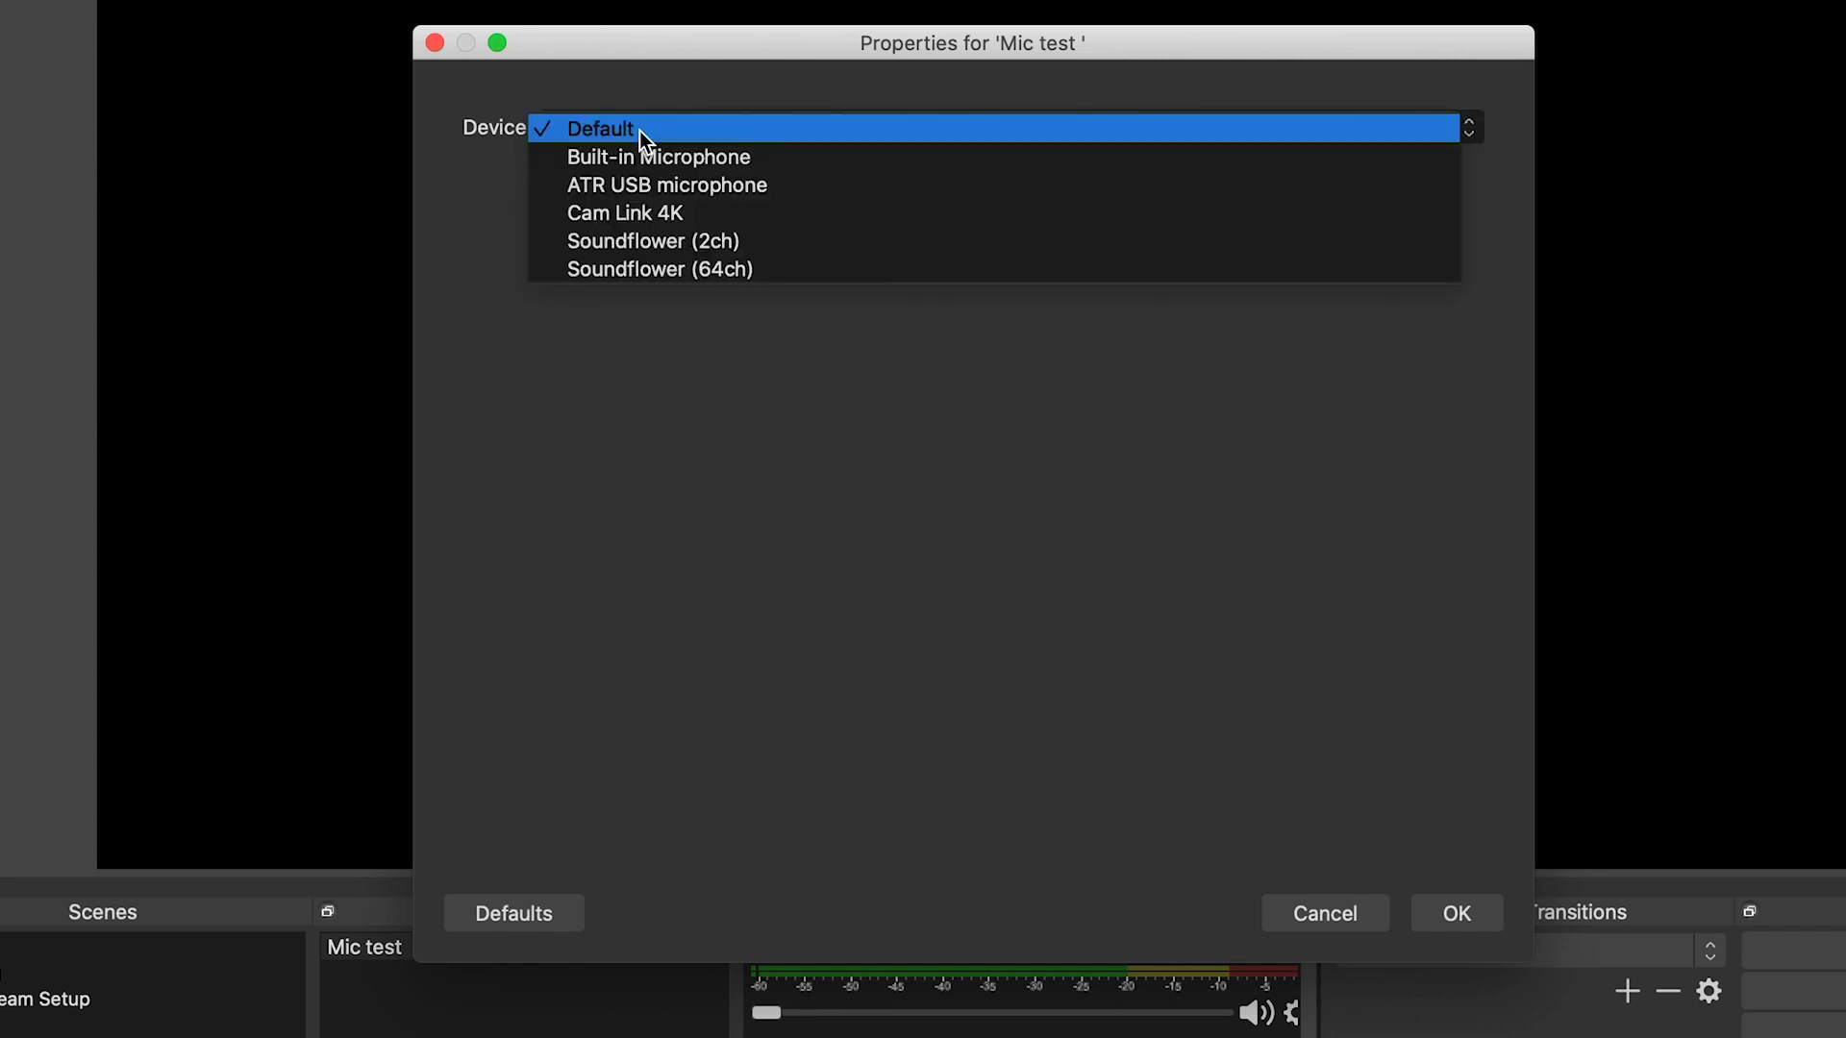
pyautogui.click(676, 185)
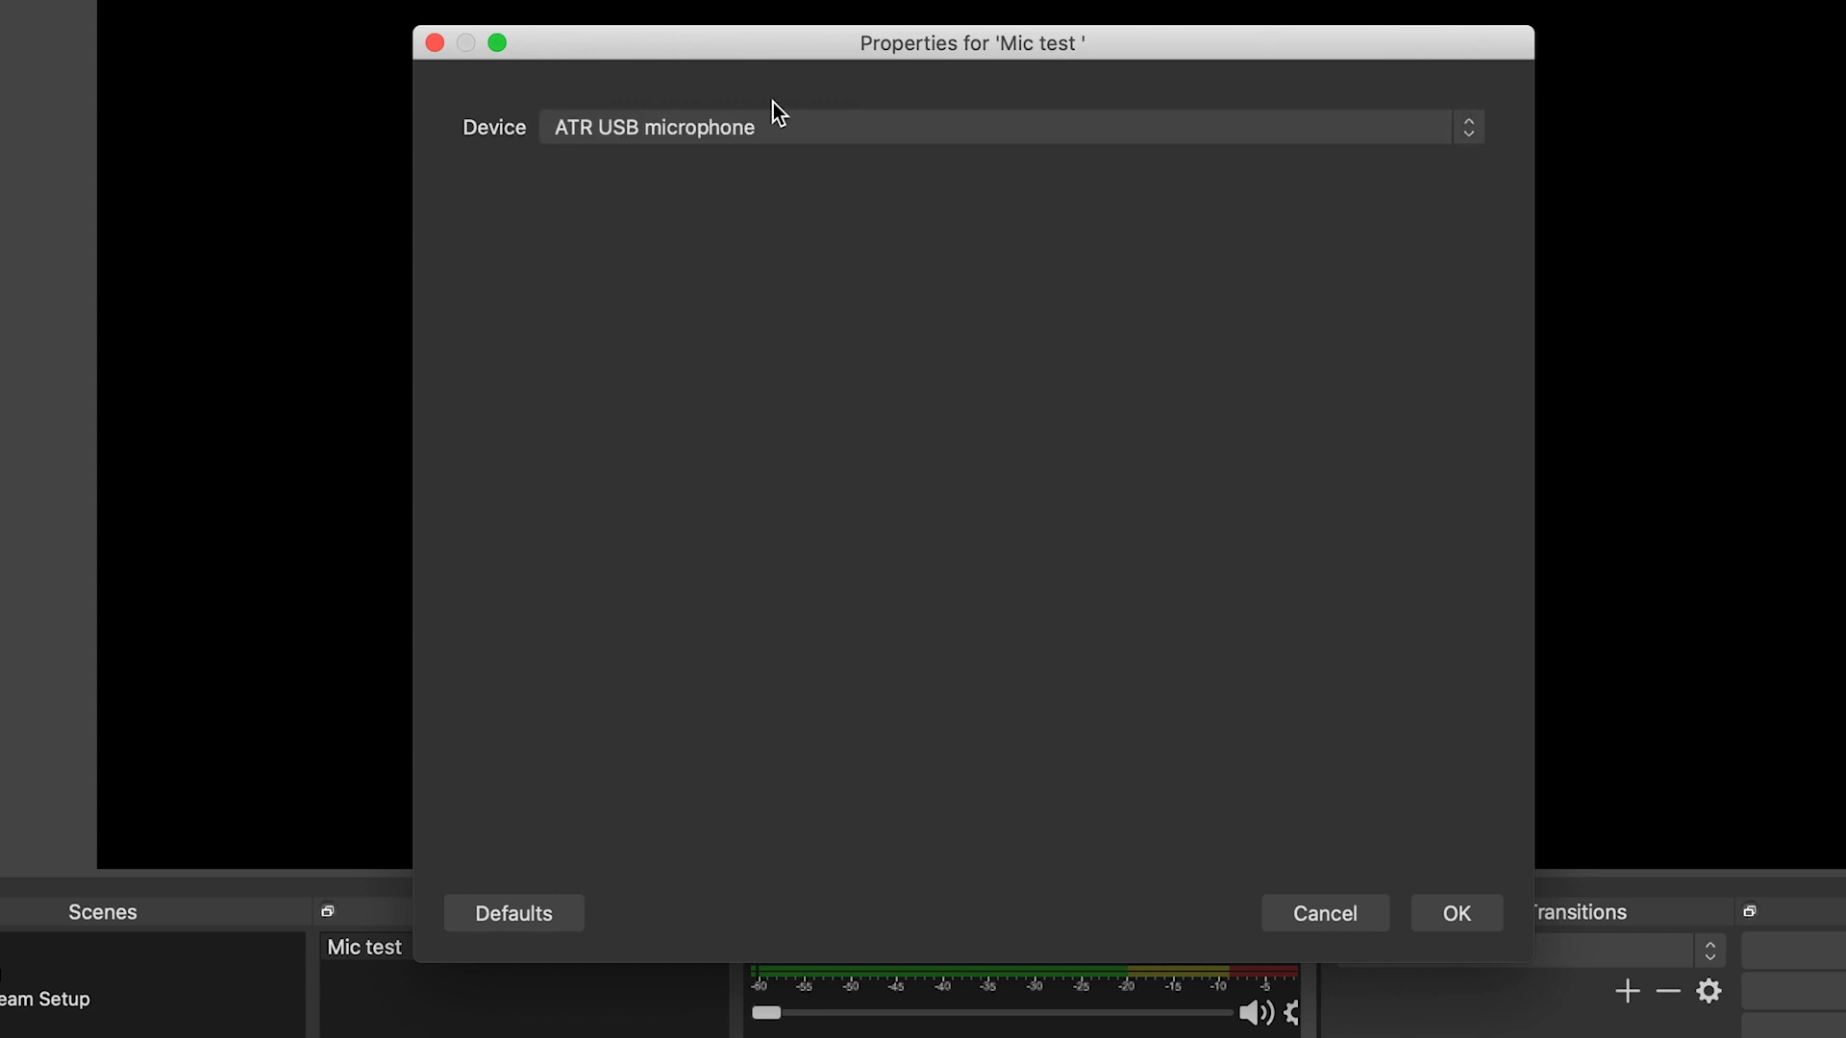
pyautogui.click(1448, 922)
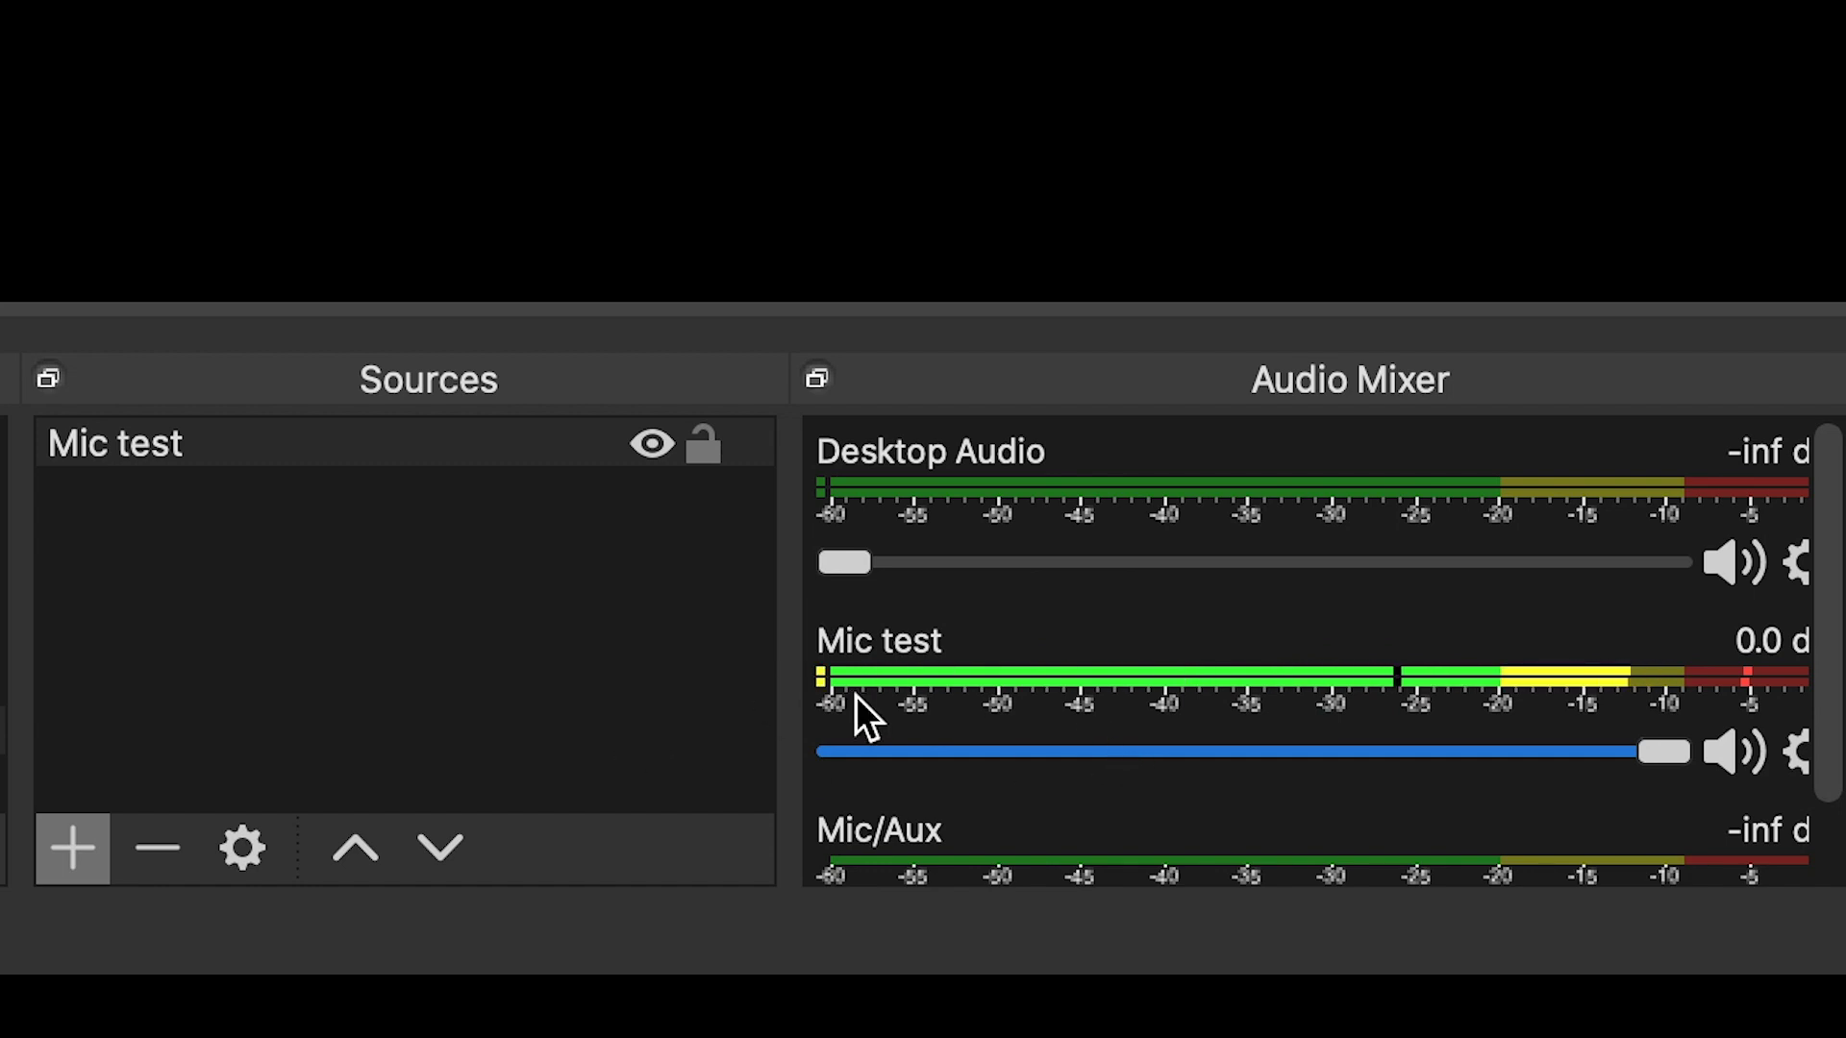
# - Drag the Mic test fader slightly below full volume in the Audio Mixer
pyautogui.moveTo(1671, 748); pyautogui.dragTo(1578, 753)
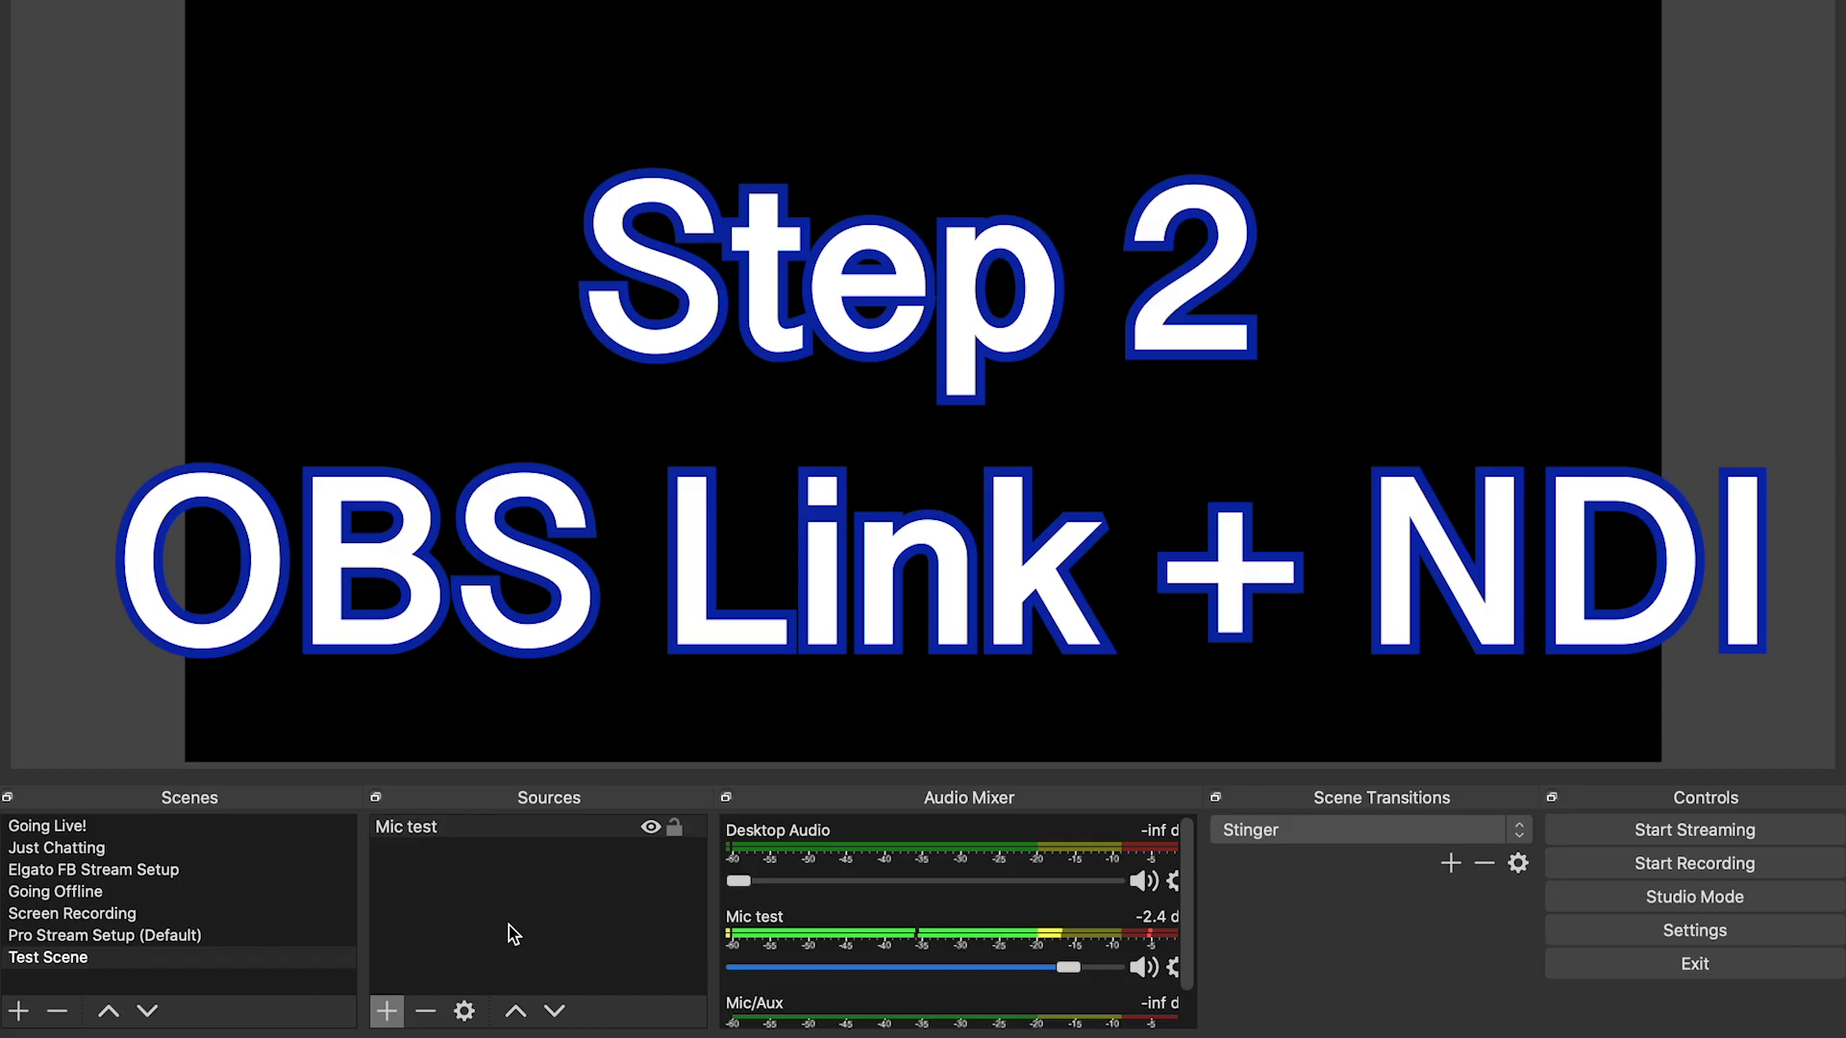
pyautogui.click(388, 1010)
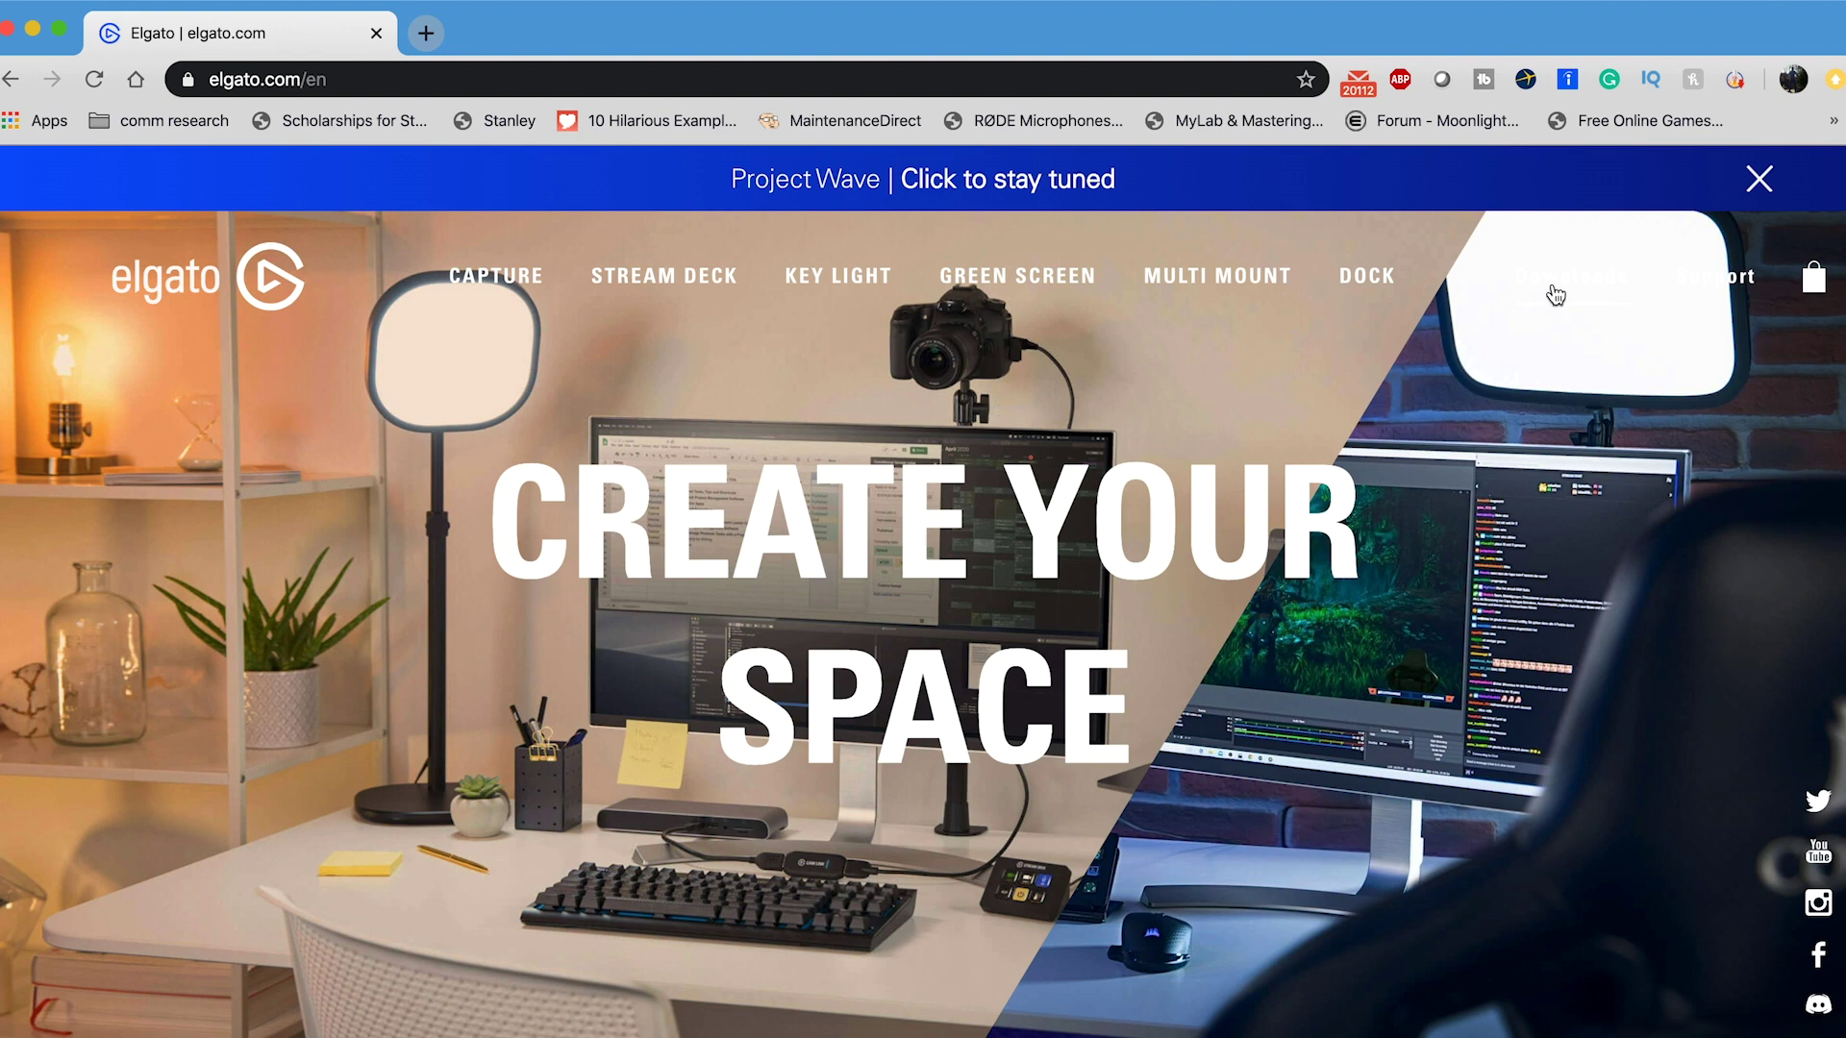
# - Go to Elgato's Downloads page and find OBS Link for Mac, Version 1.0.1
pyautogui.scroll(-3, 1516, 483)
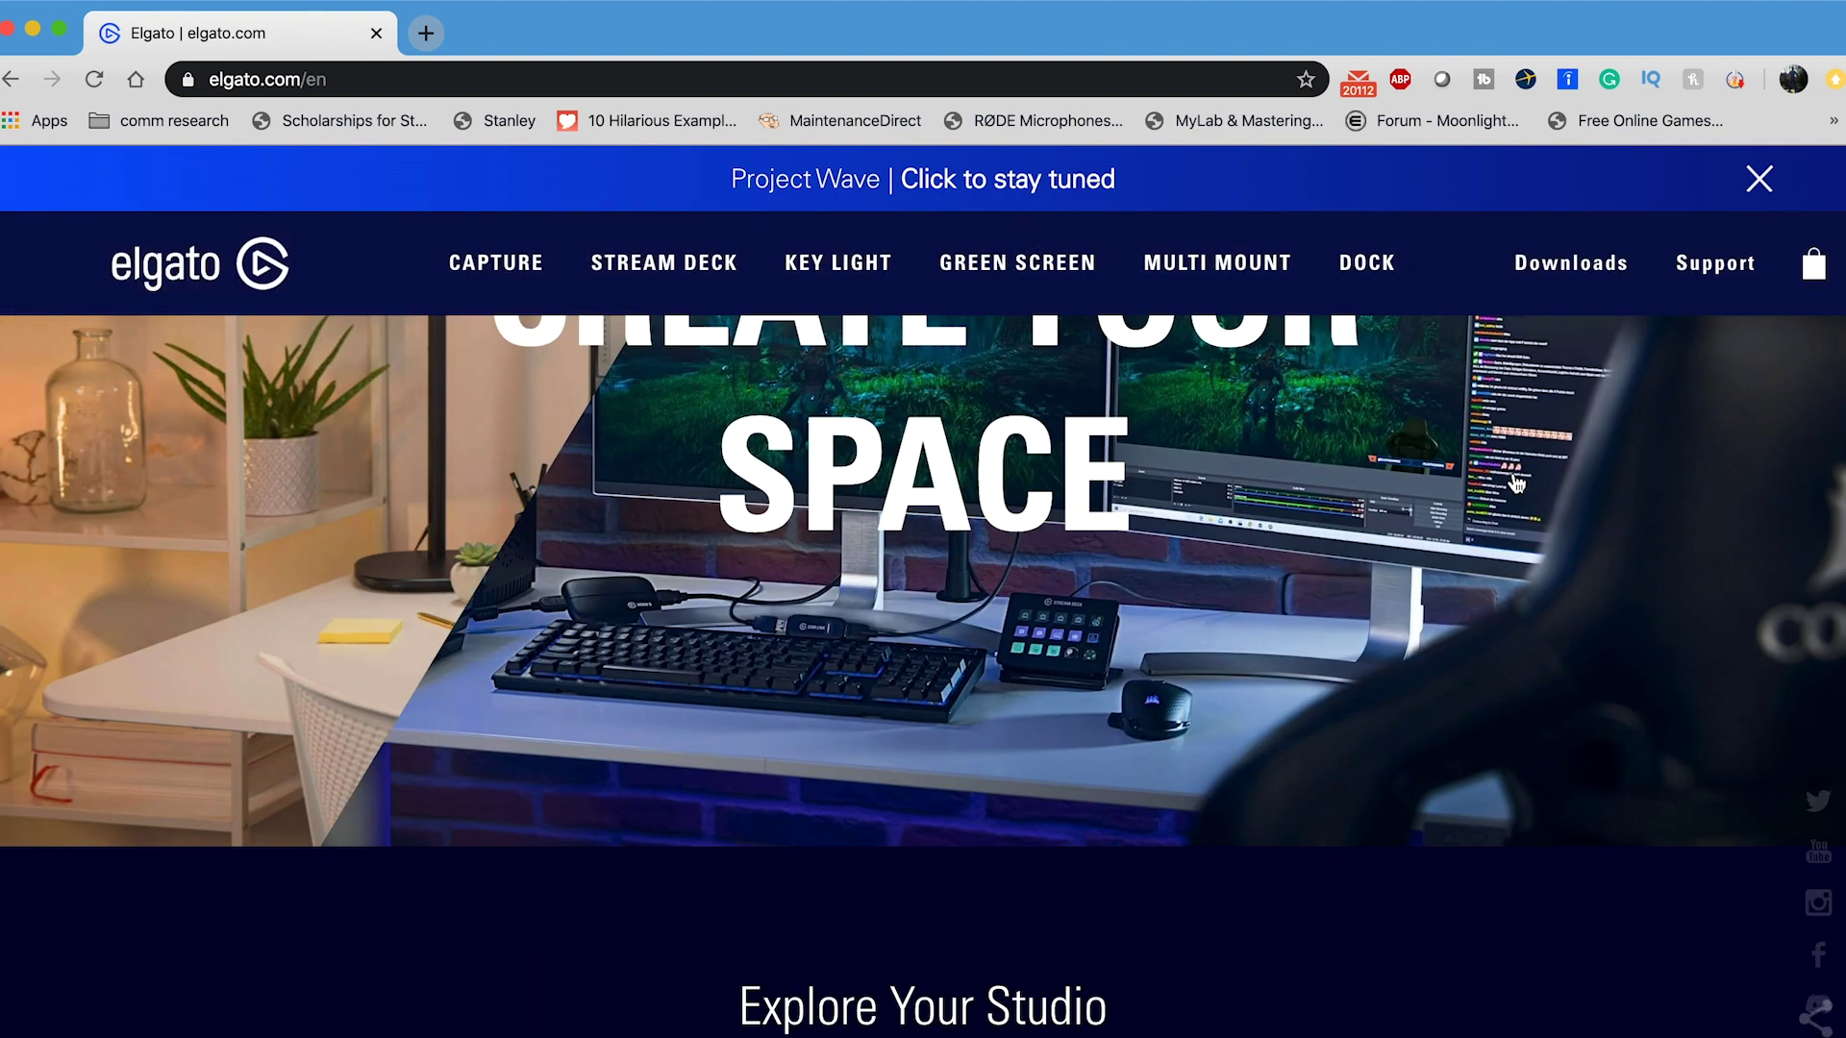
pyautogui.click(1602, 281)
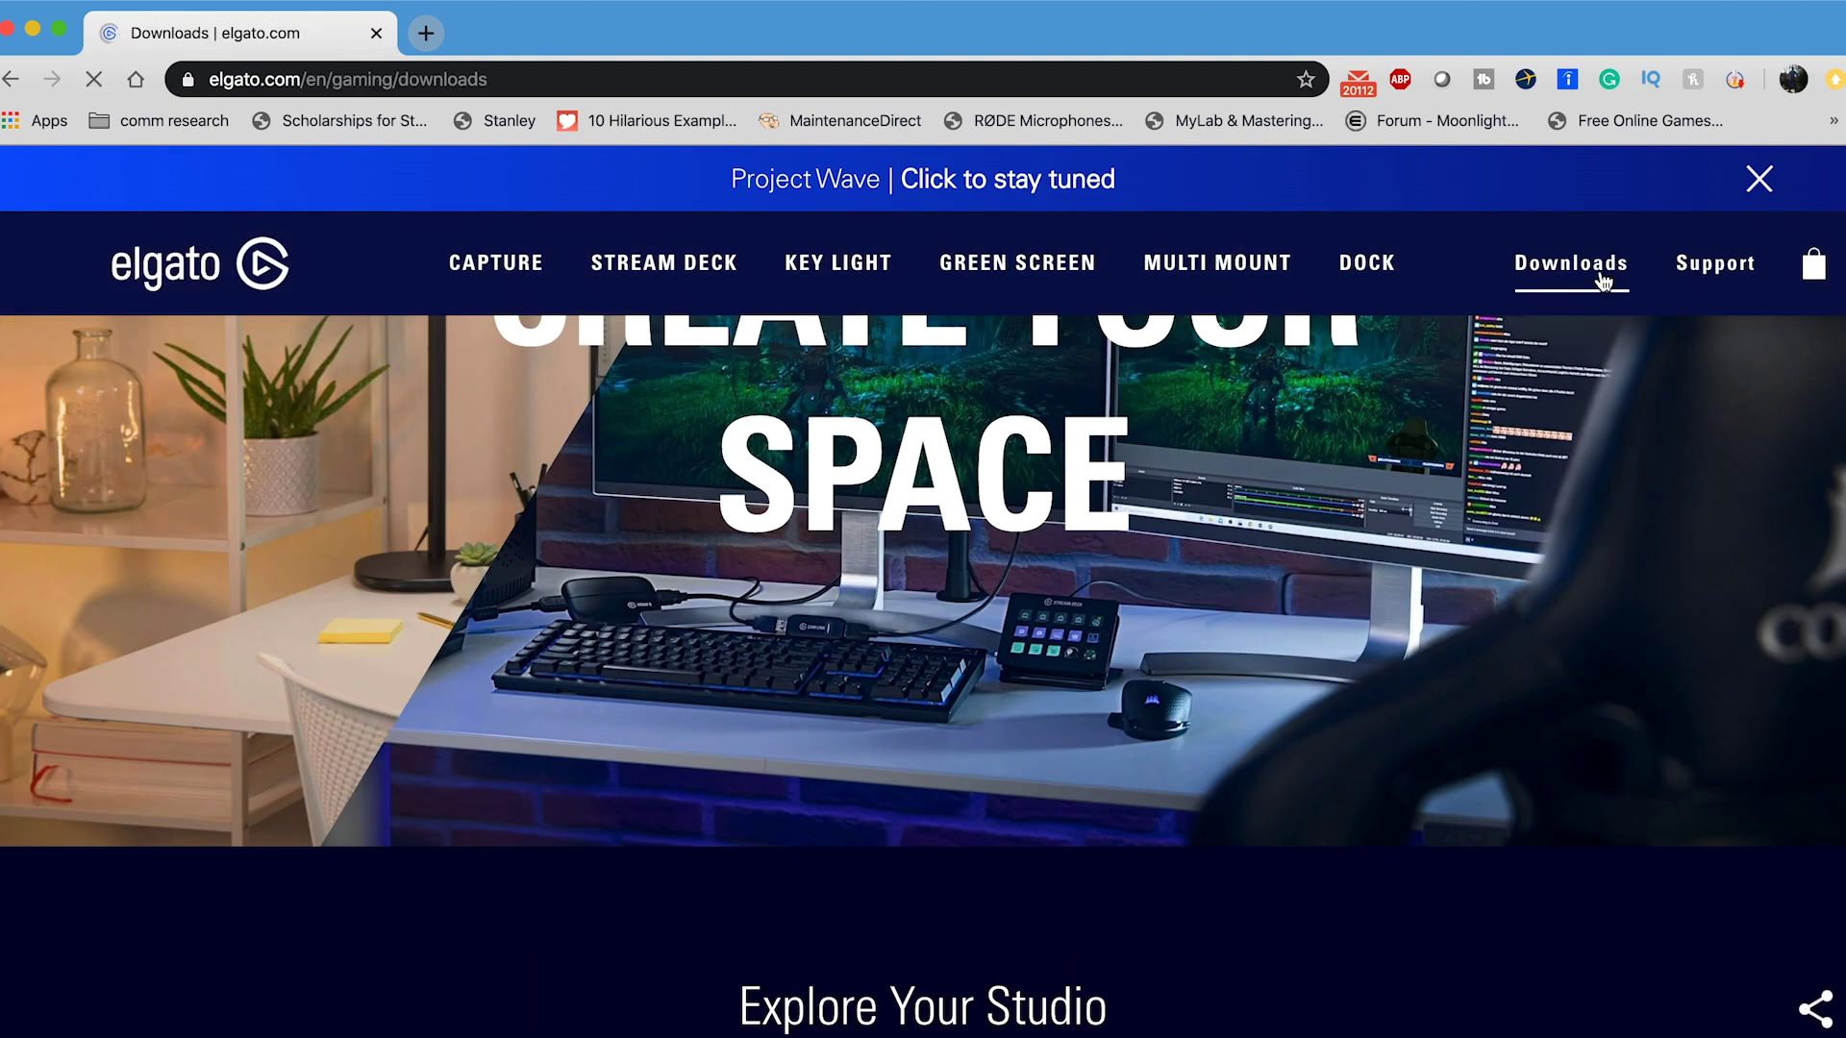
pyautogui.scroll(-6, 1113, 824)
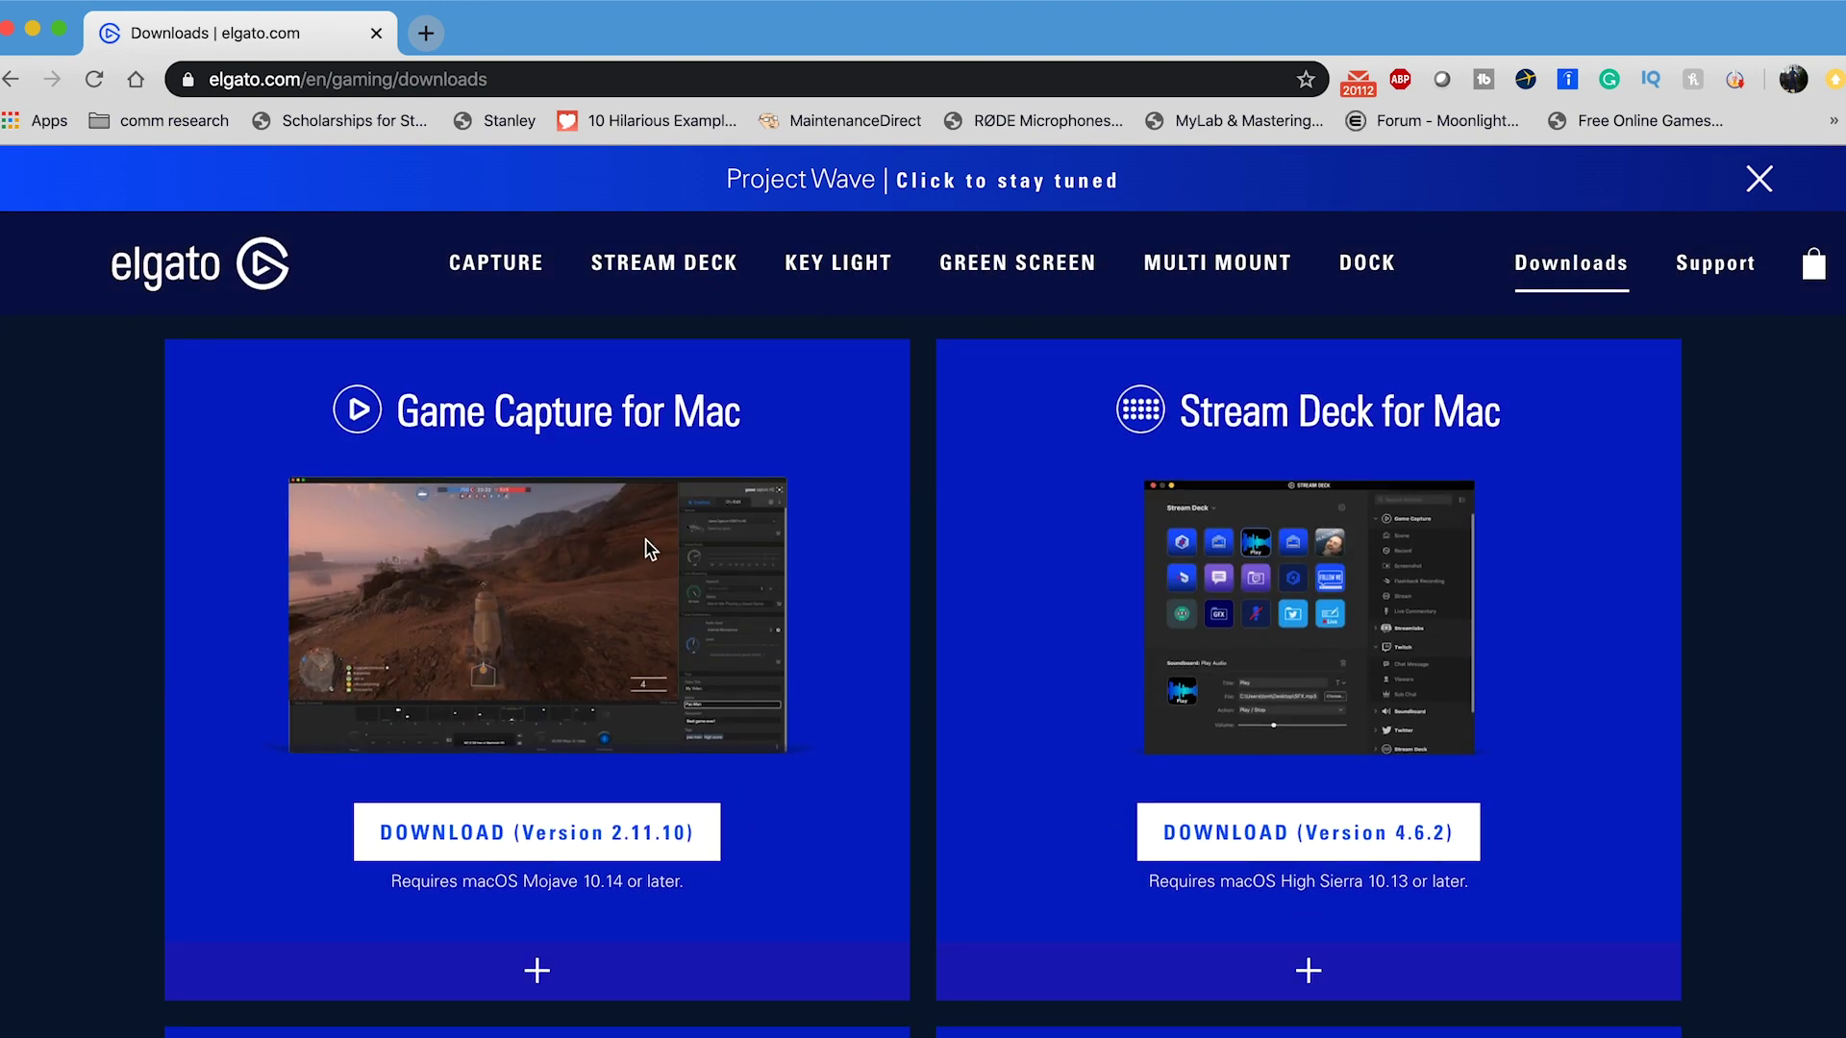
pyautogui.scroll(-1, 1018, 749)
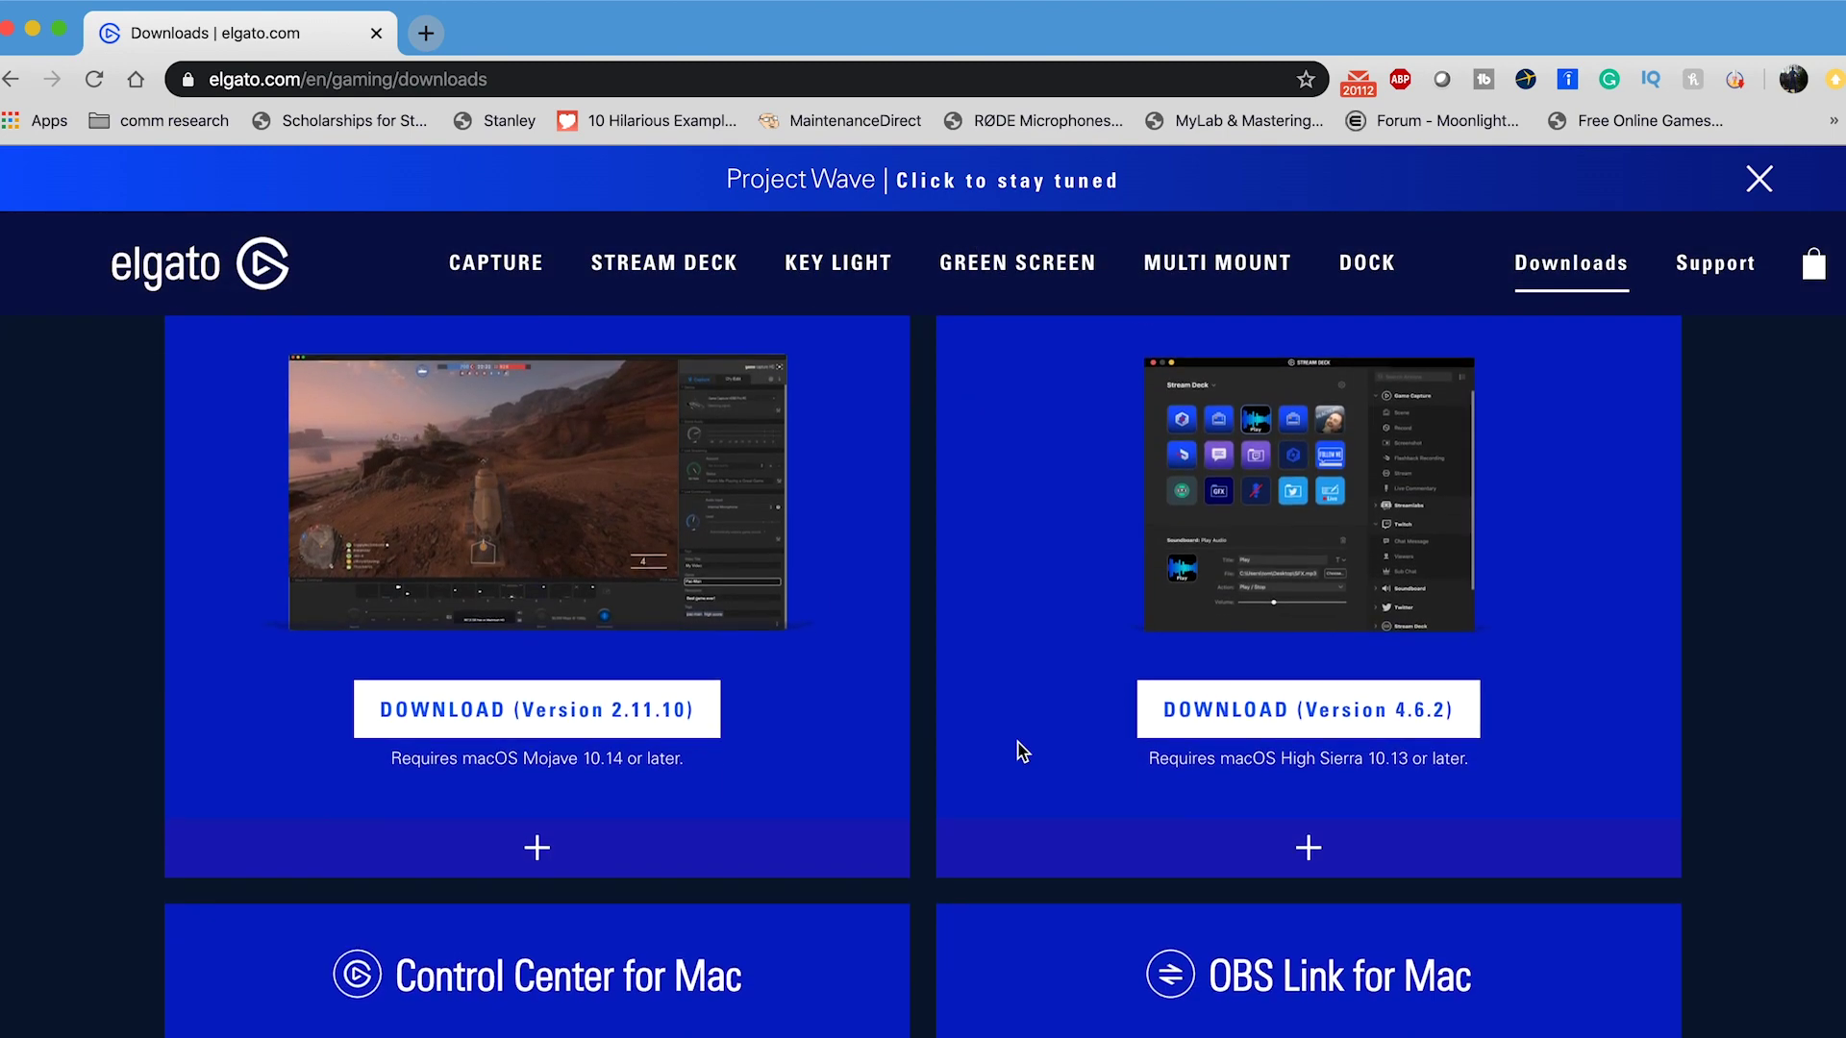
pyautogui.scroll(1, 1021, 750)
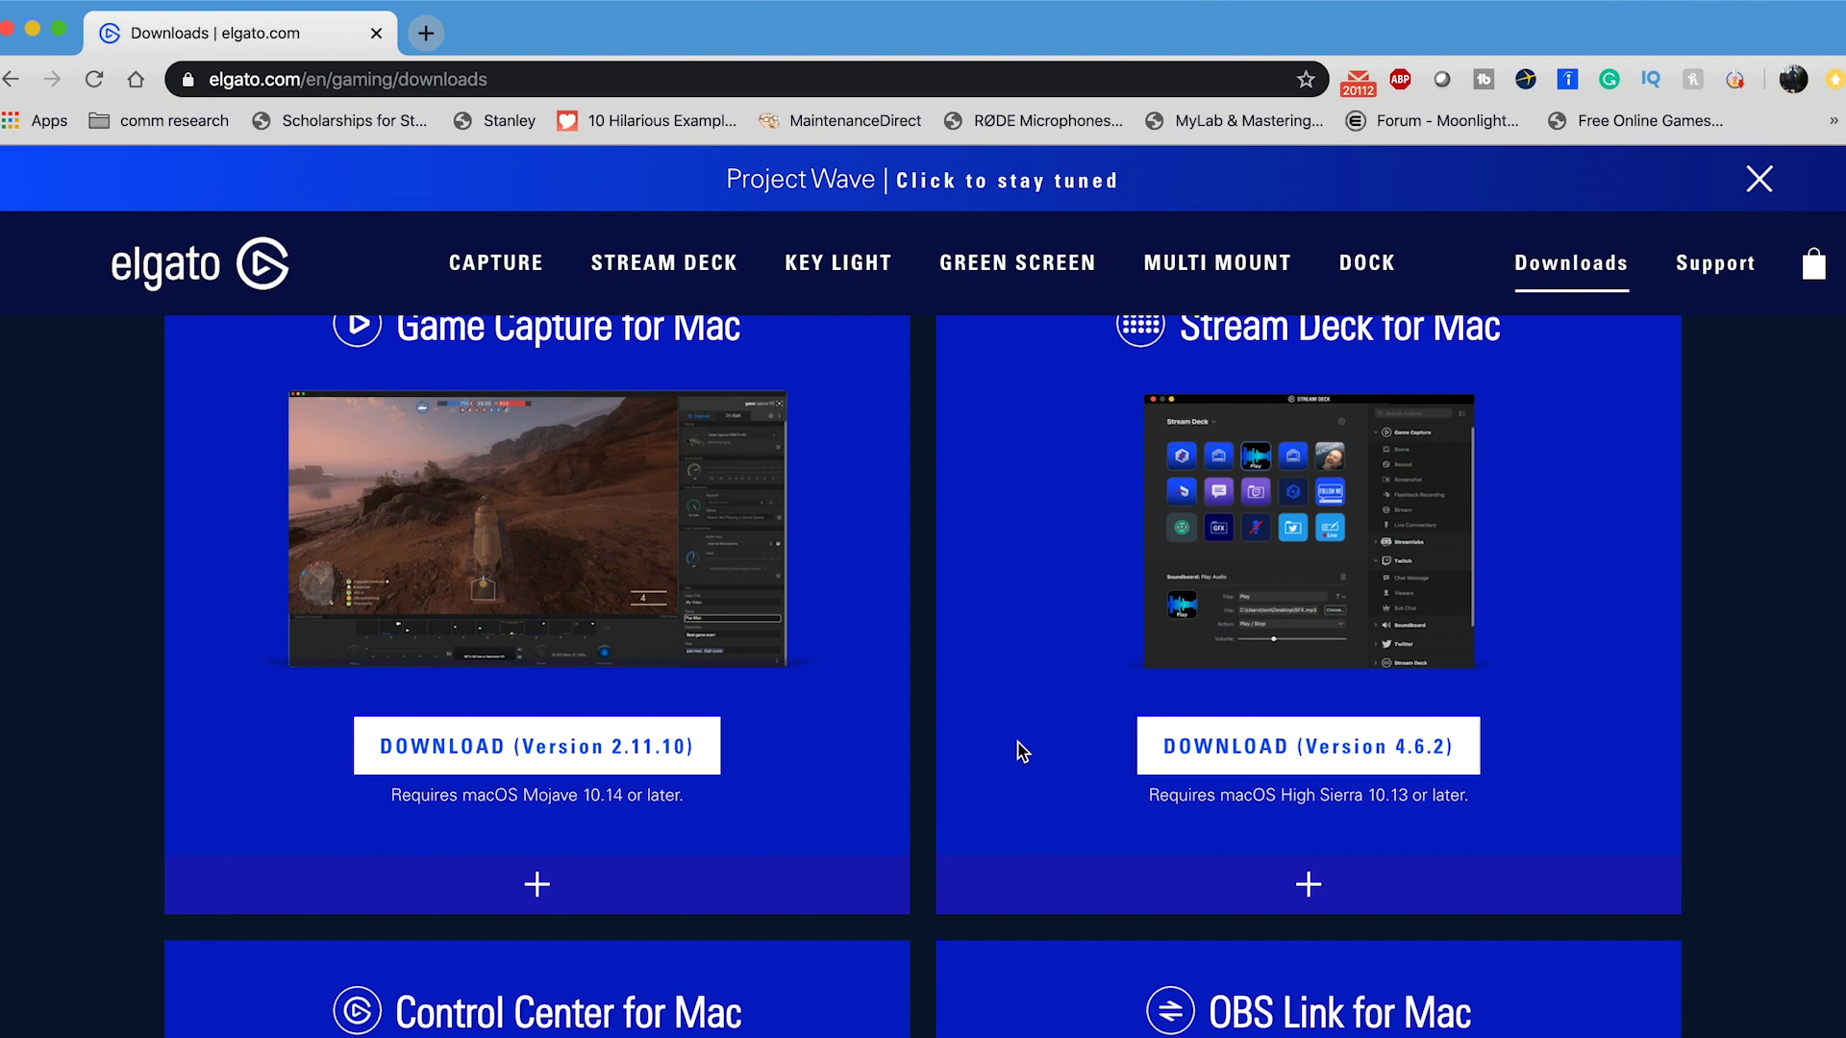
pyautogui.scroll(1, 1021, 752)
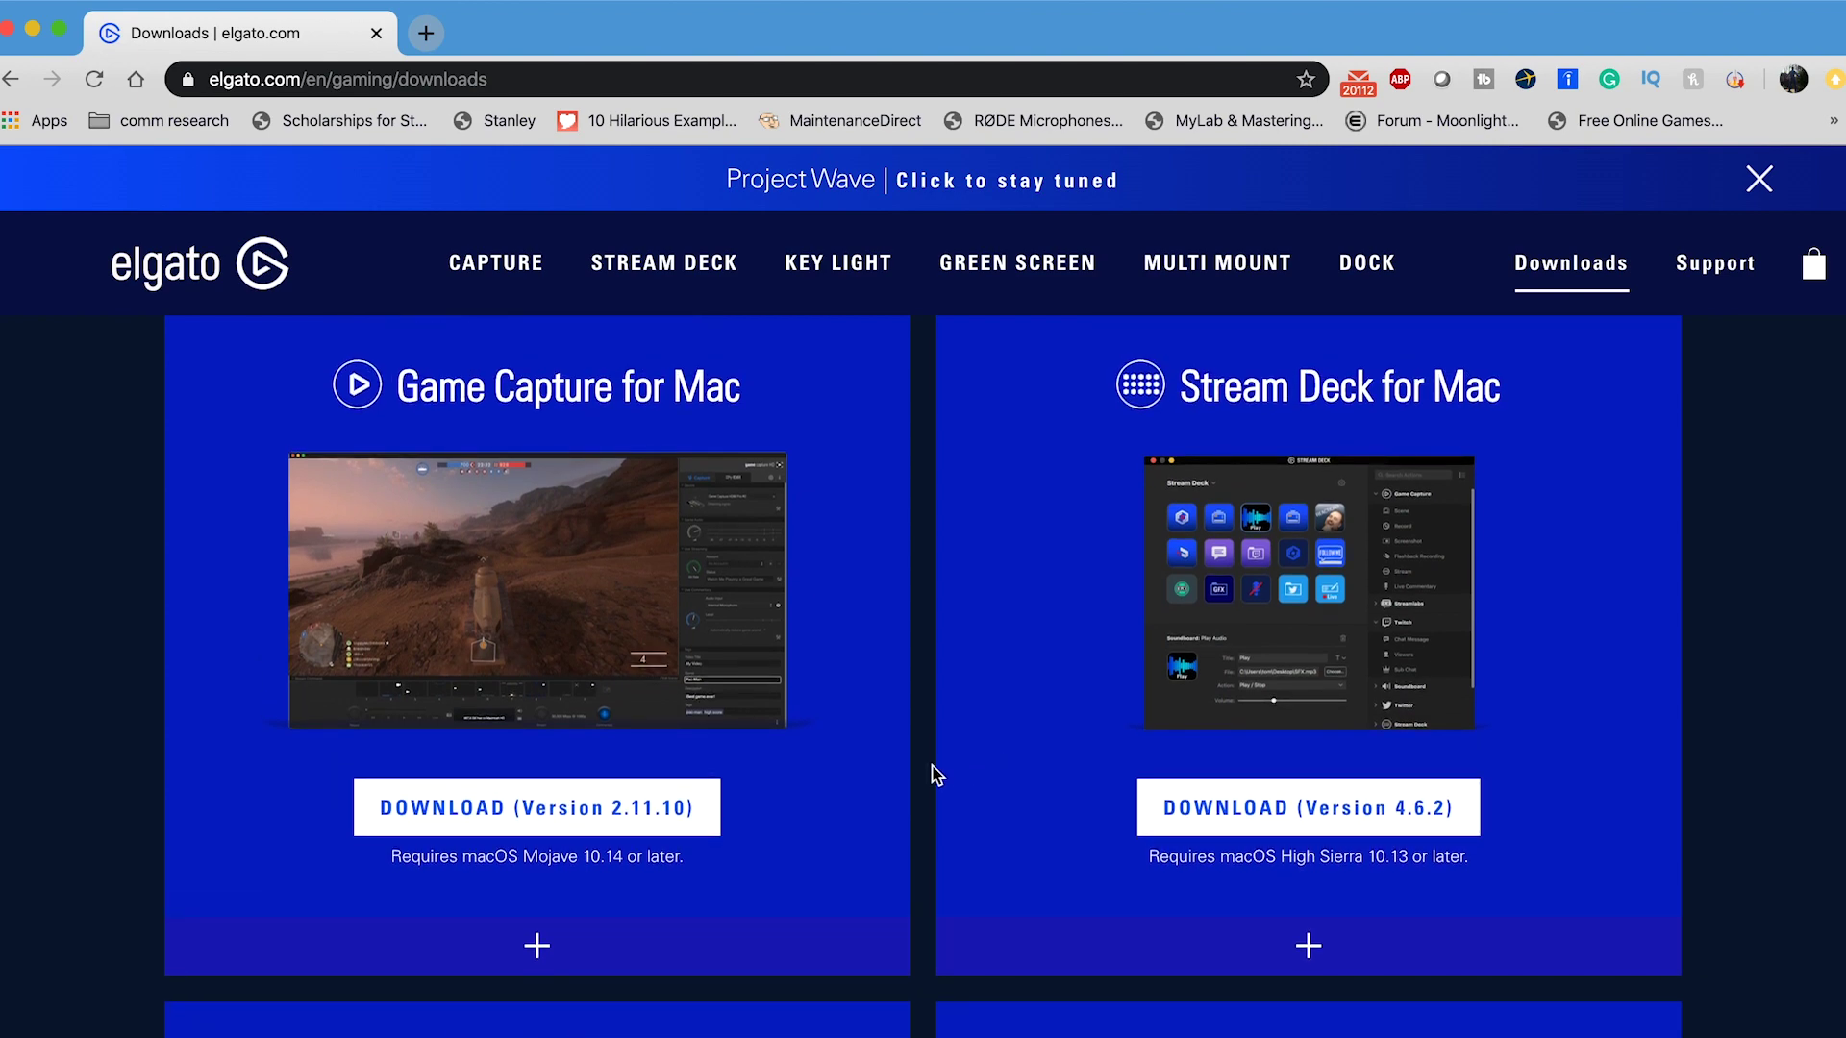
pyautogui.scroll(-6, 1266, 534)
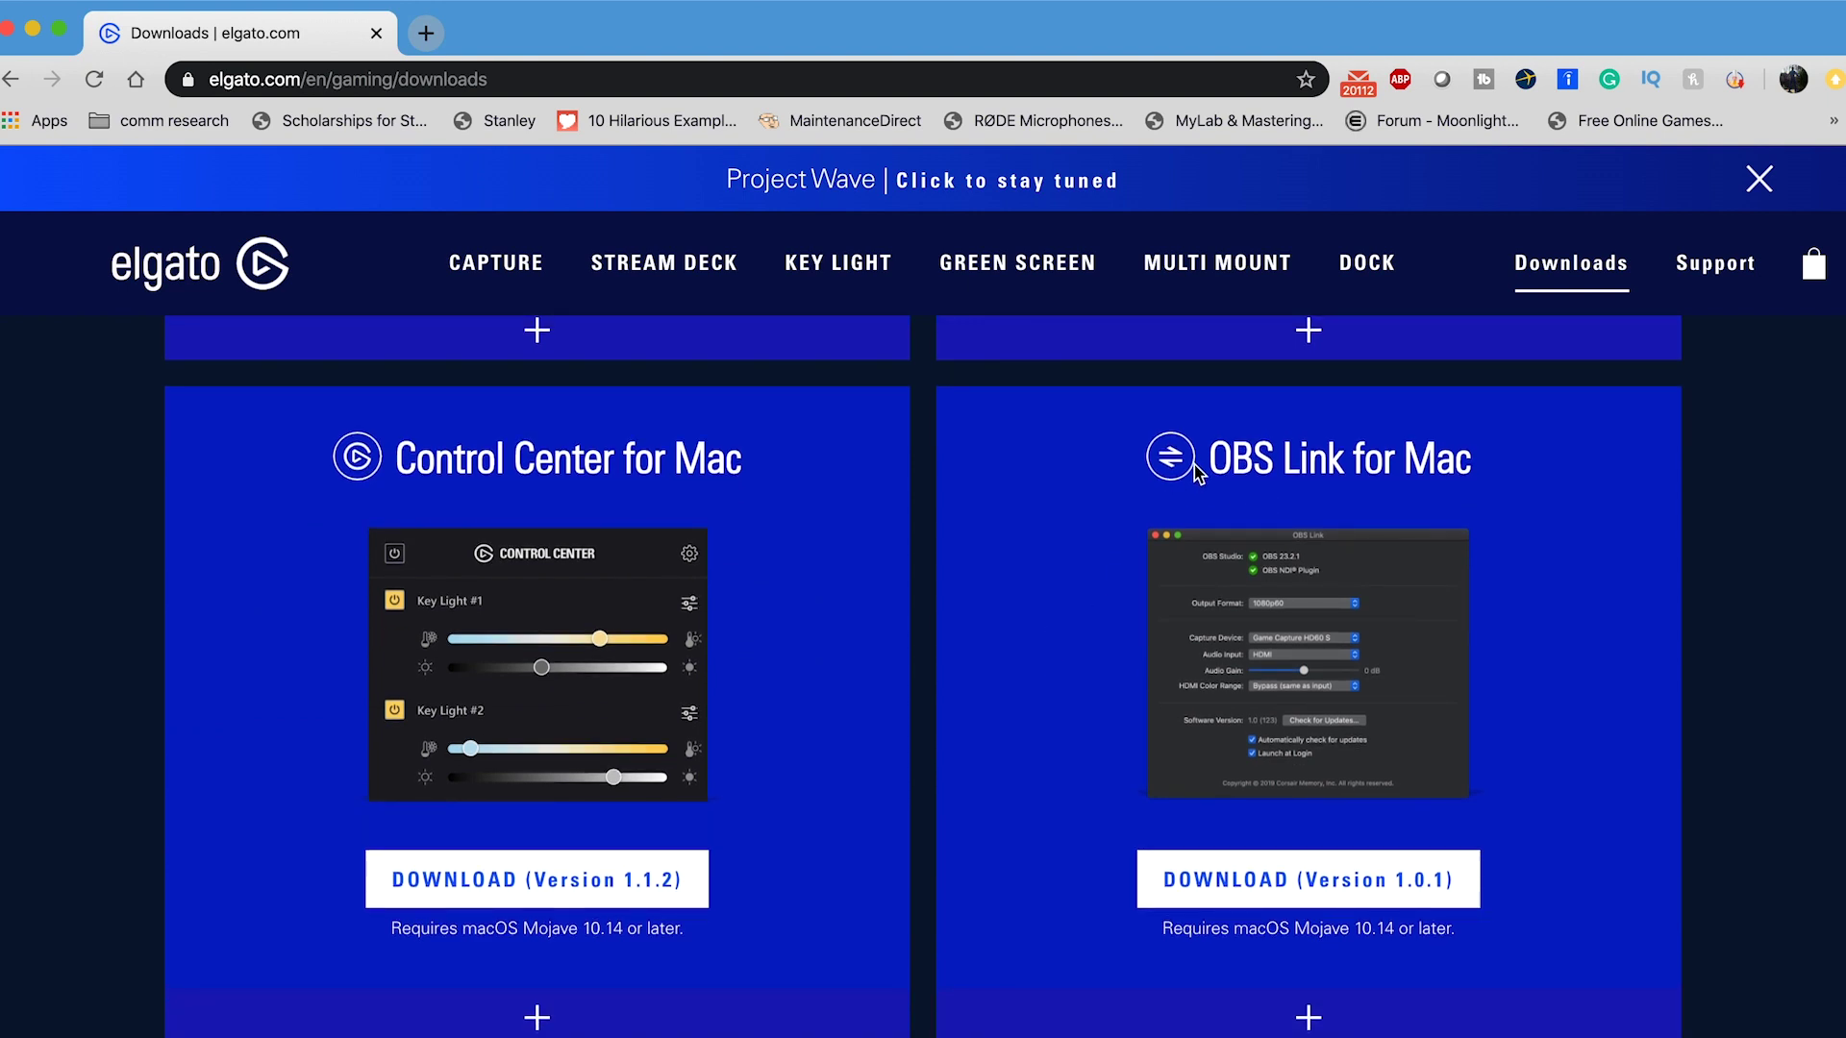
pyautogui.click(1332, 885)
pyautogui.scroll(-1, 1051, 906)
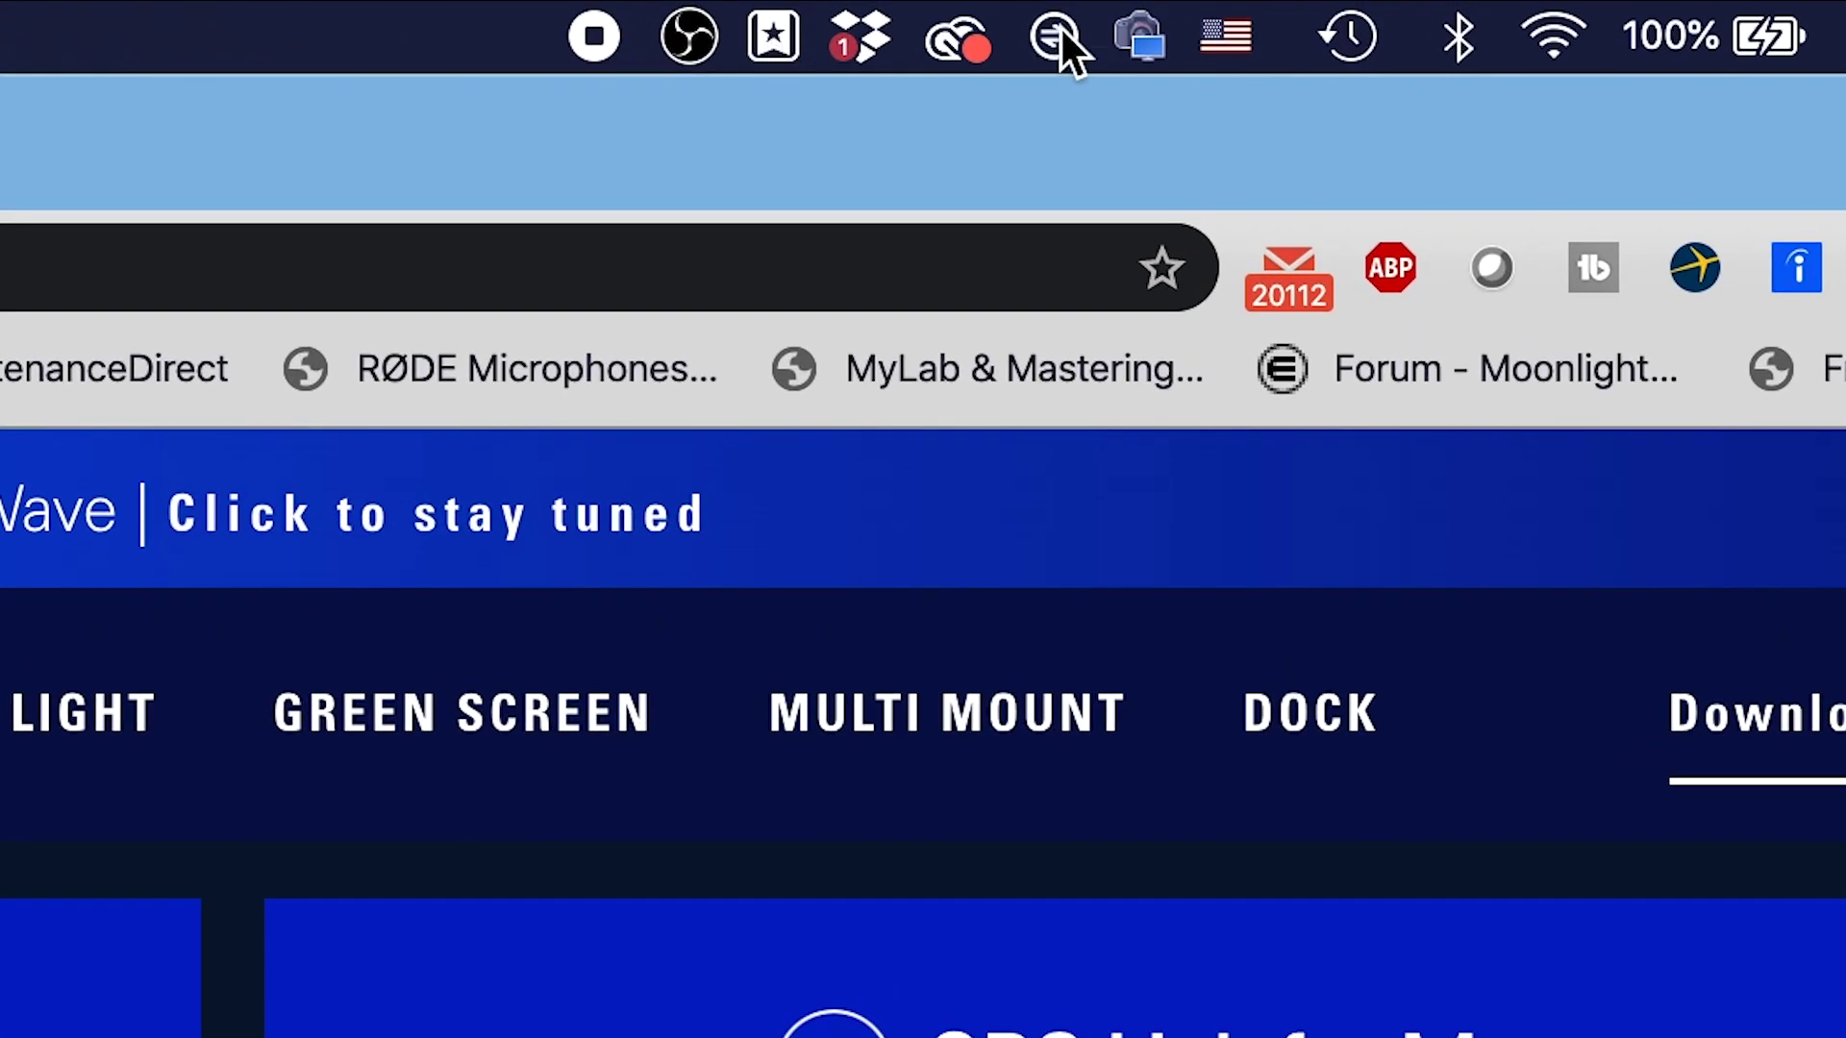
pyautogui.click(1054, 37)
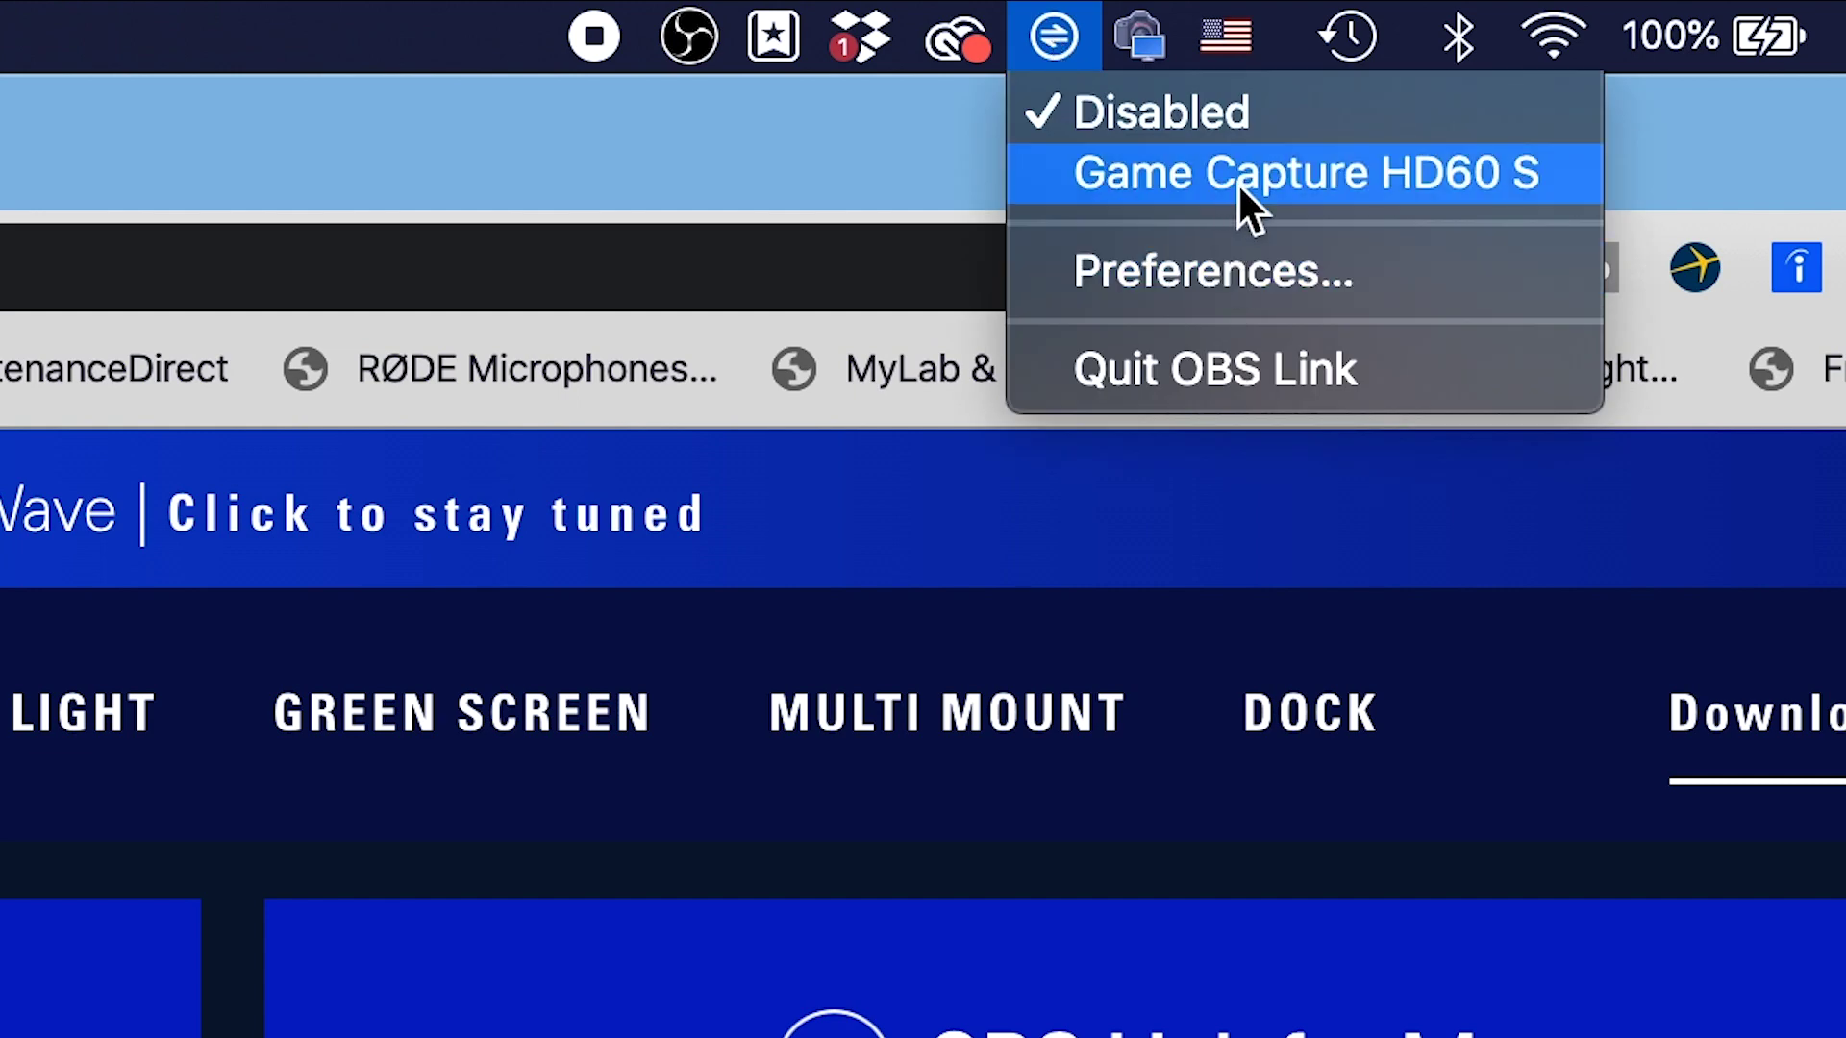
pyautogui.click(1215, 255)
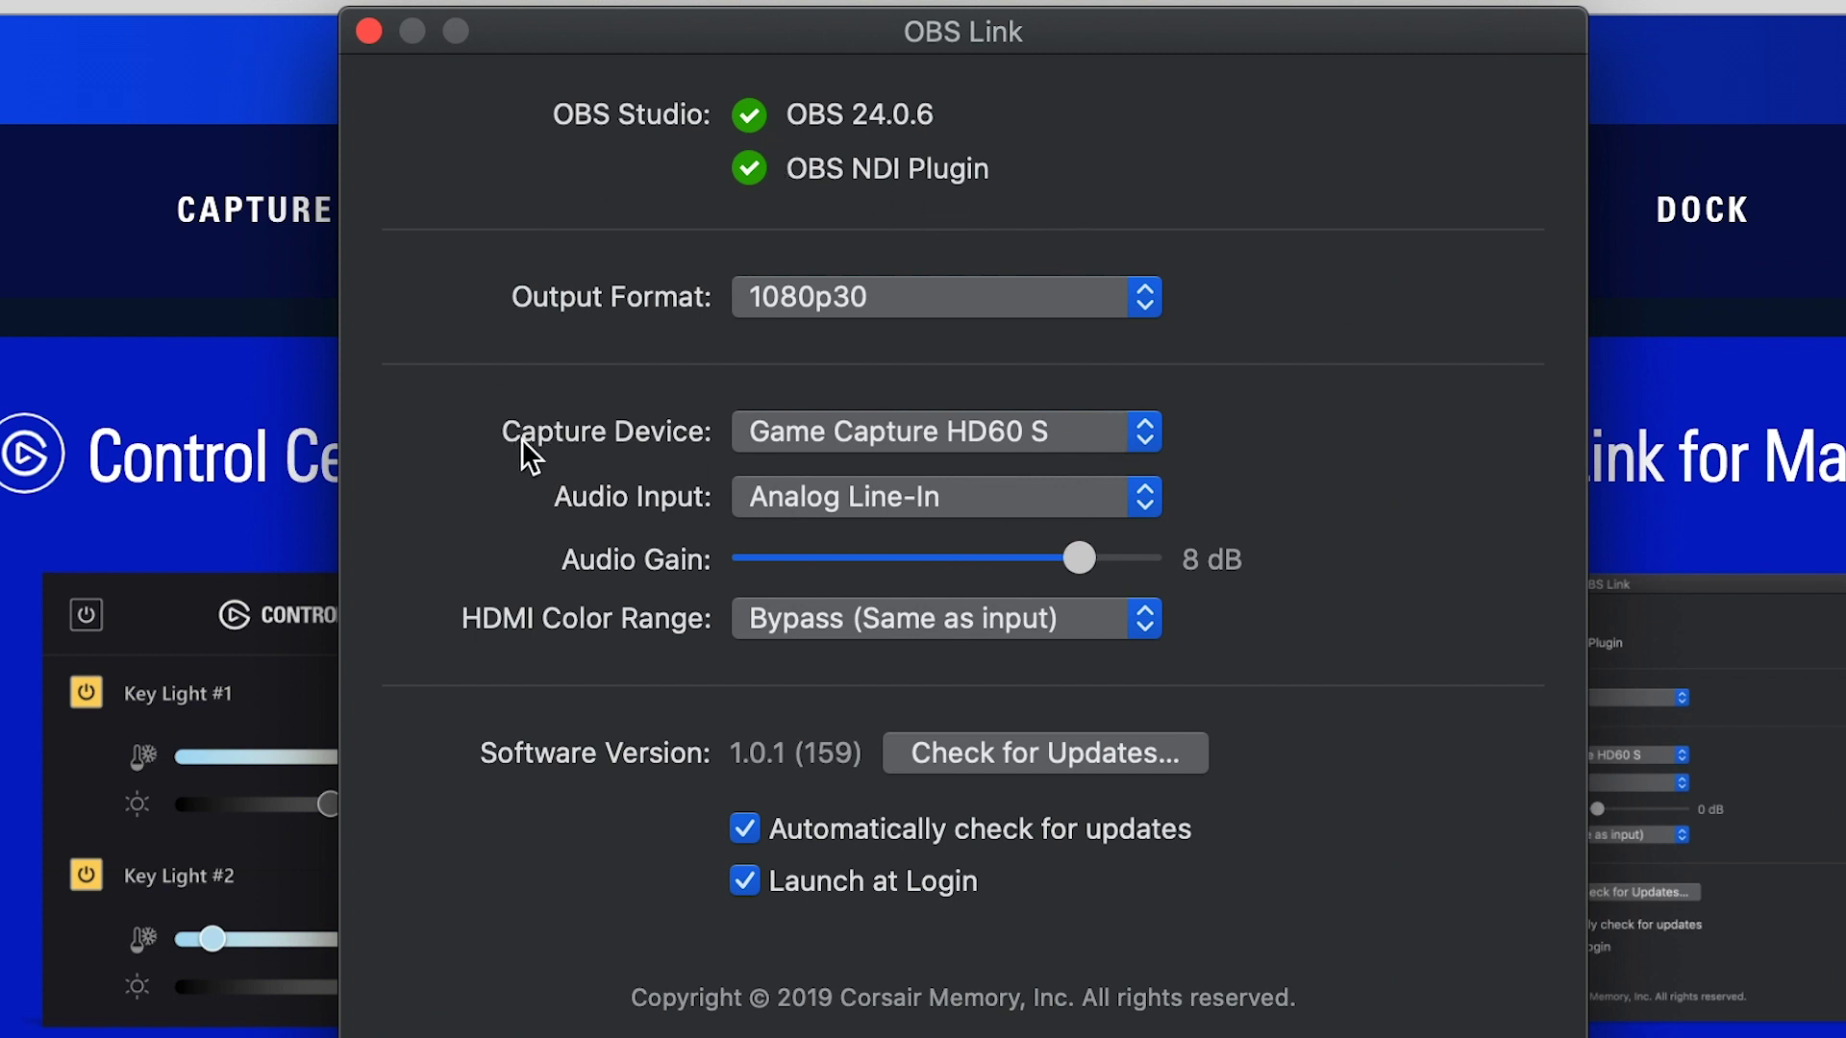
pyautogui.click(997, 433)
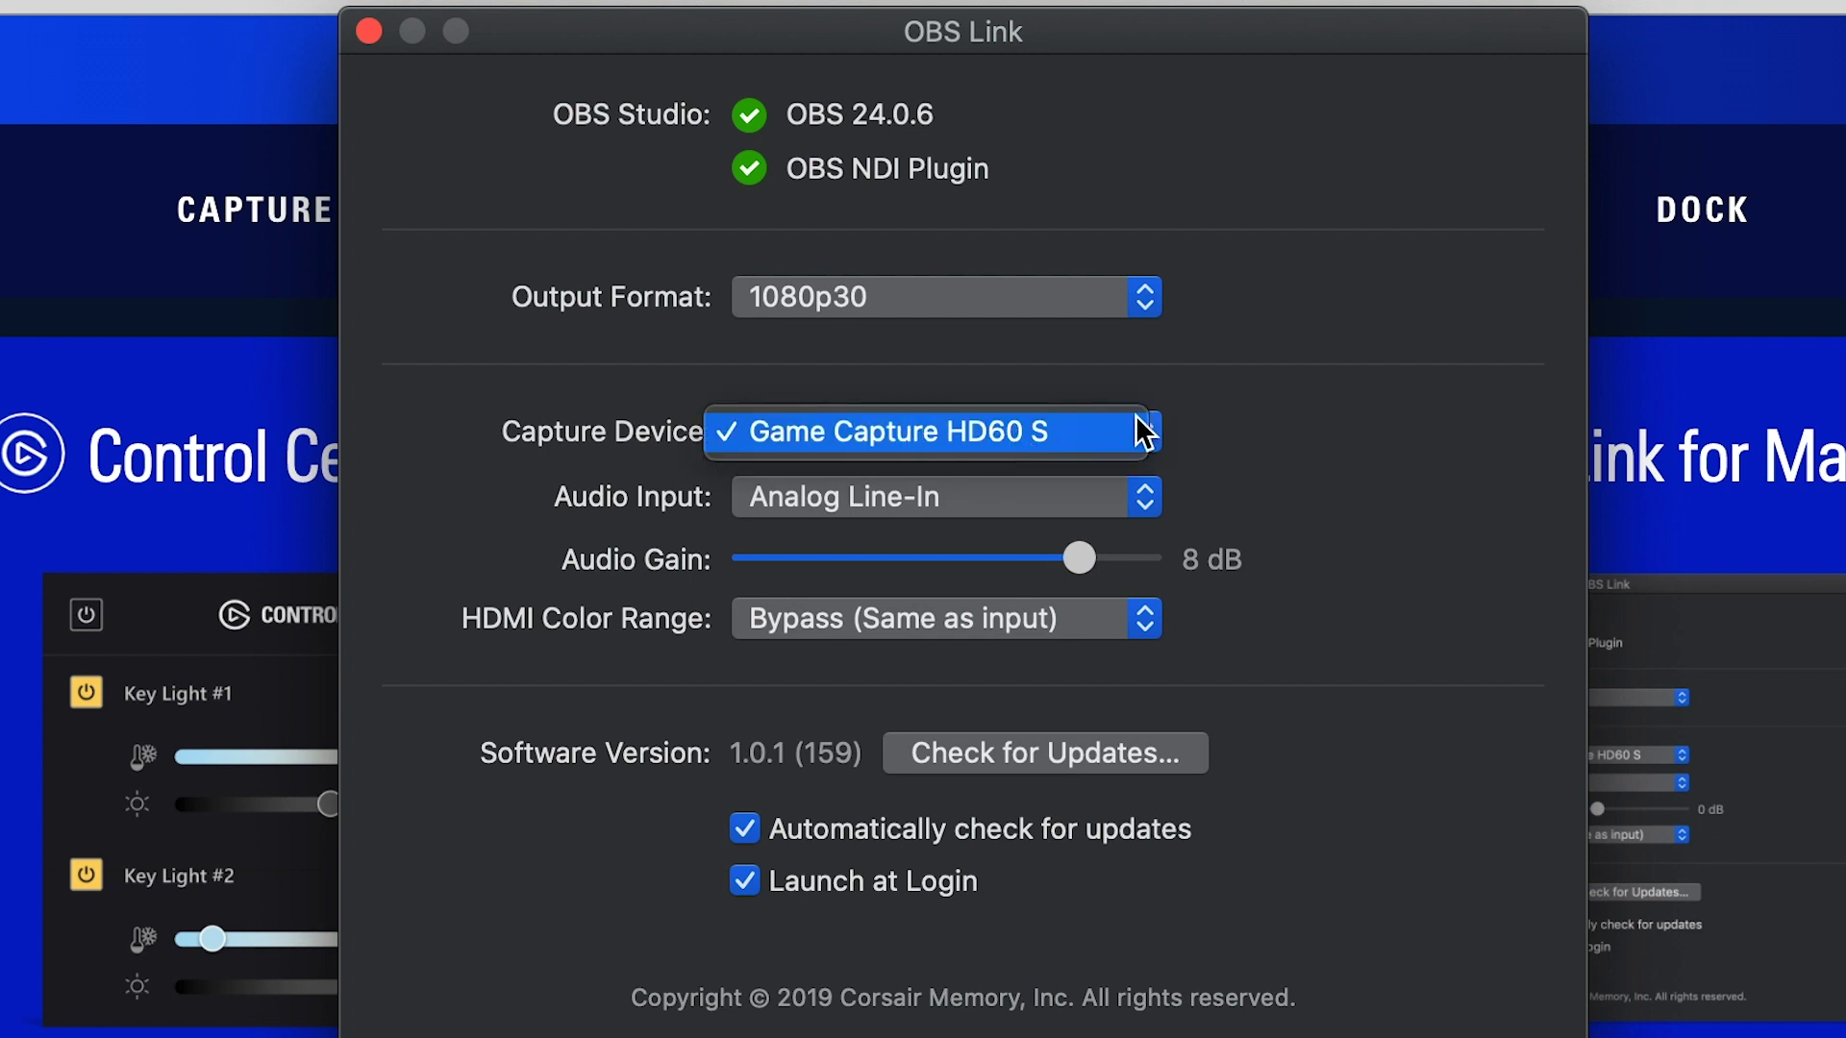
pyautogui.click(1073, 364)
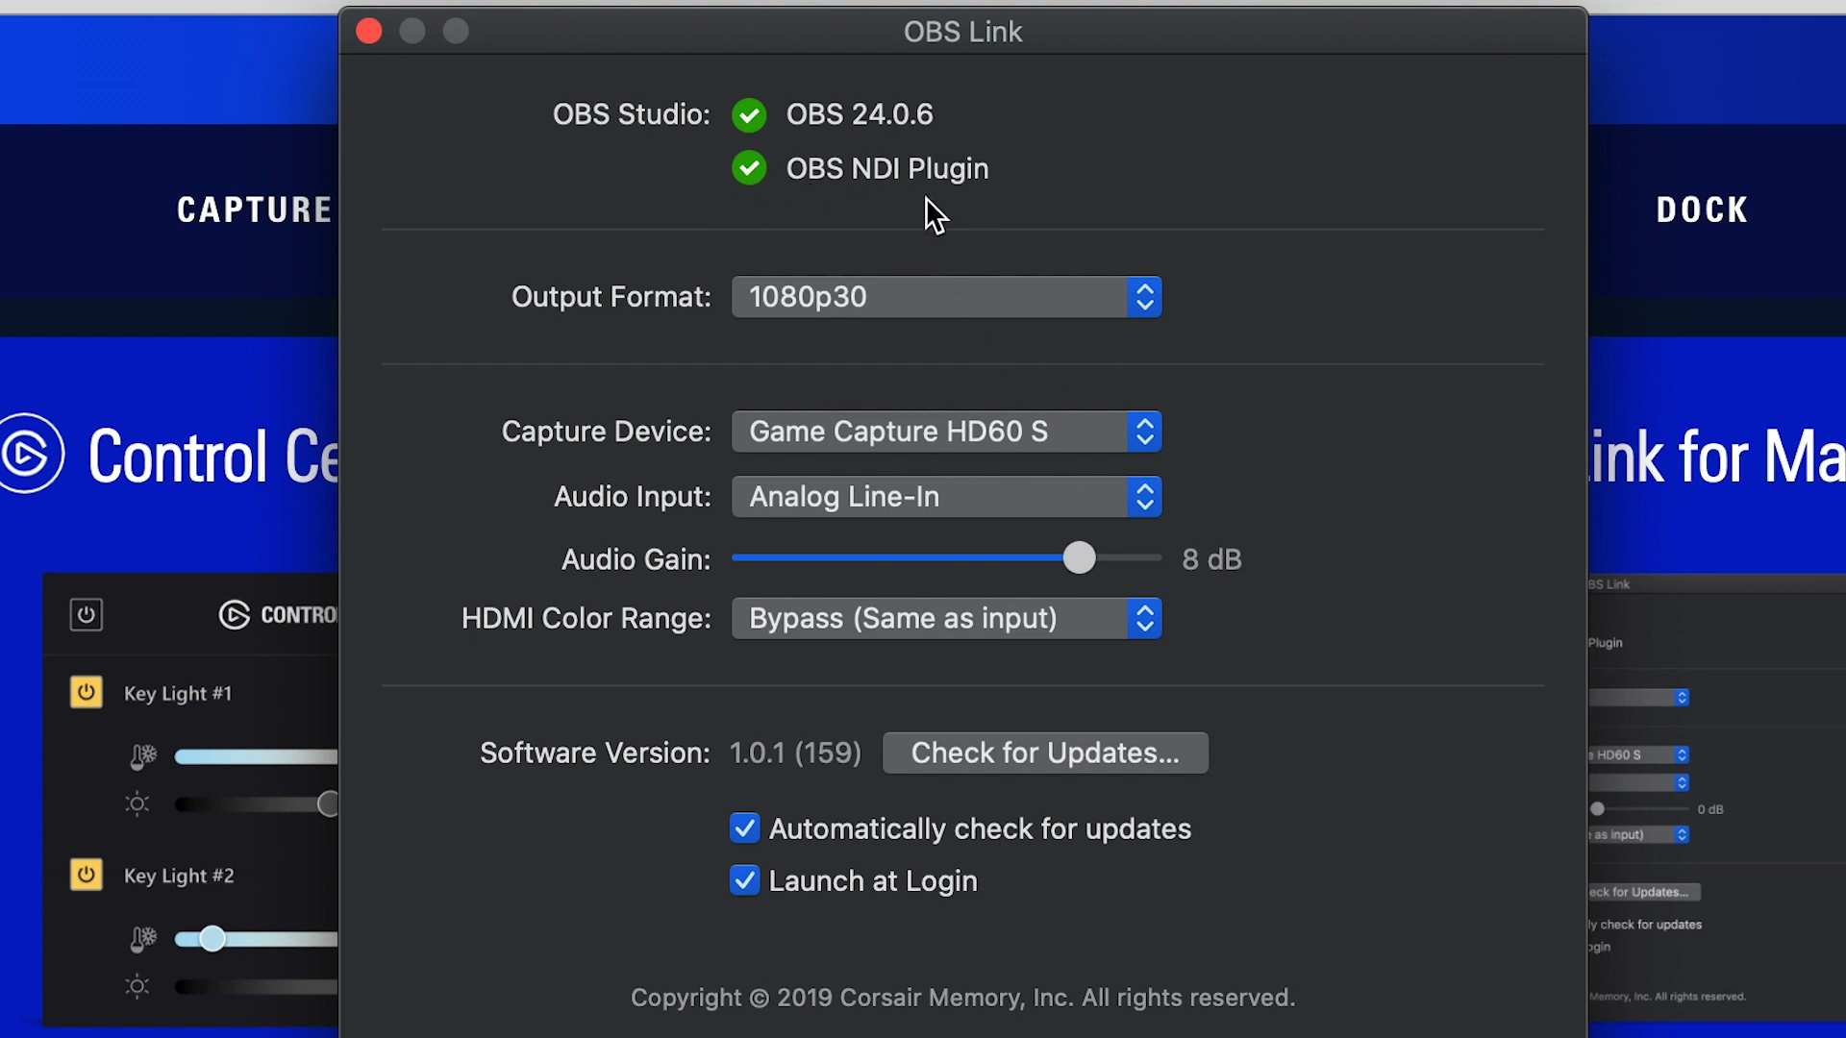
pyautogui.click(370, 32)
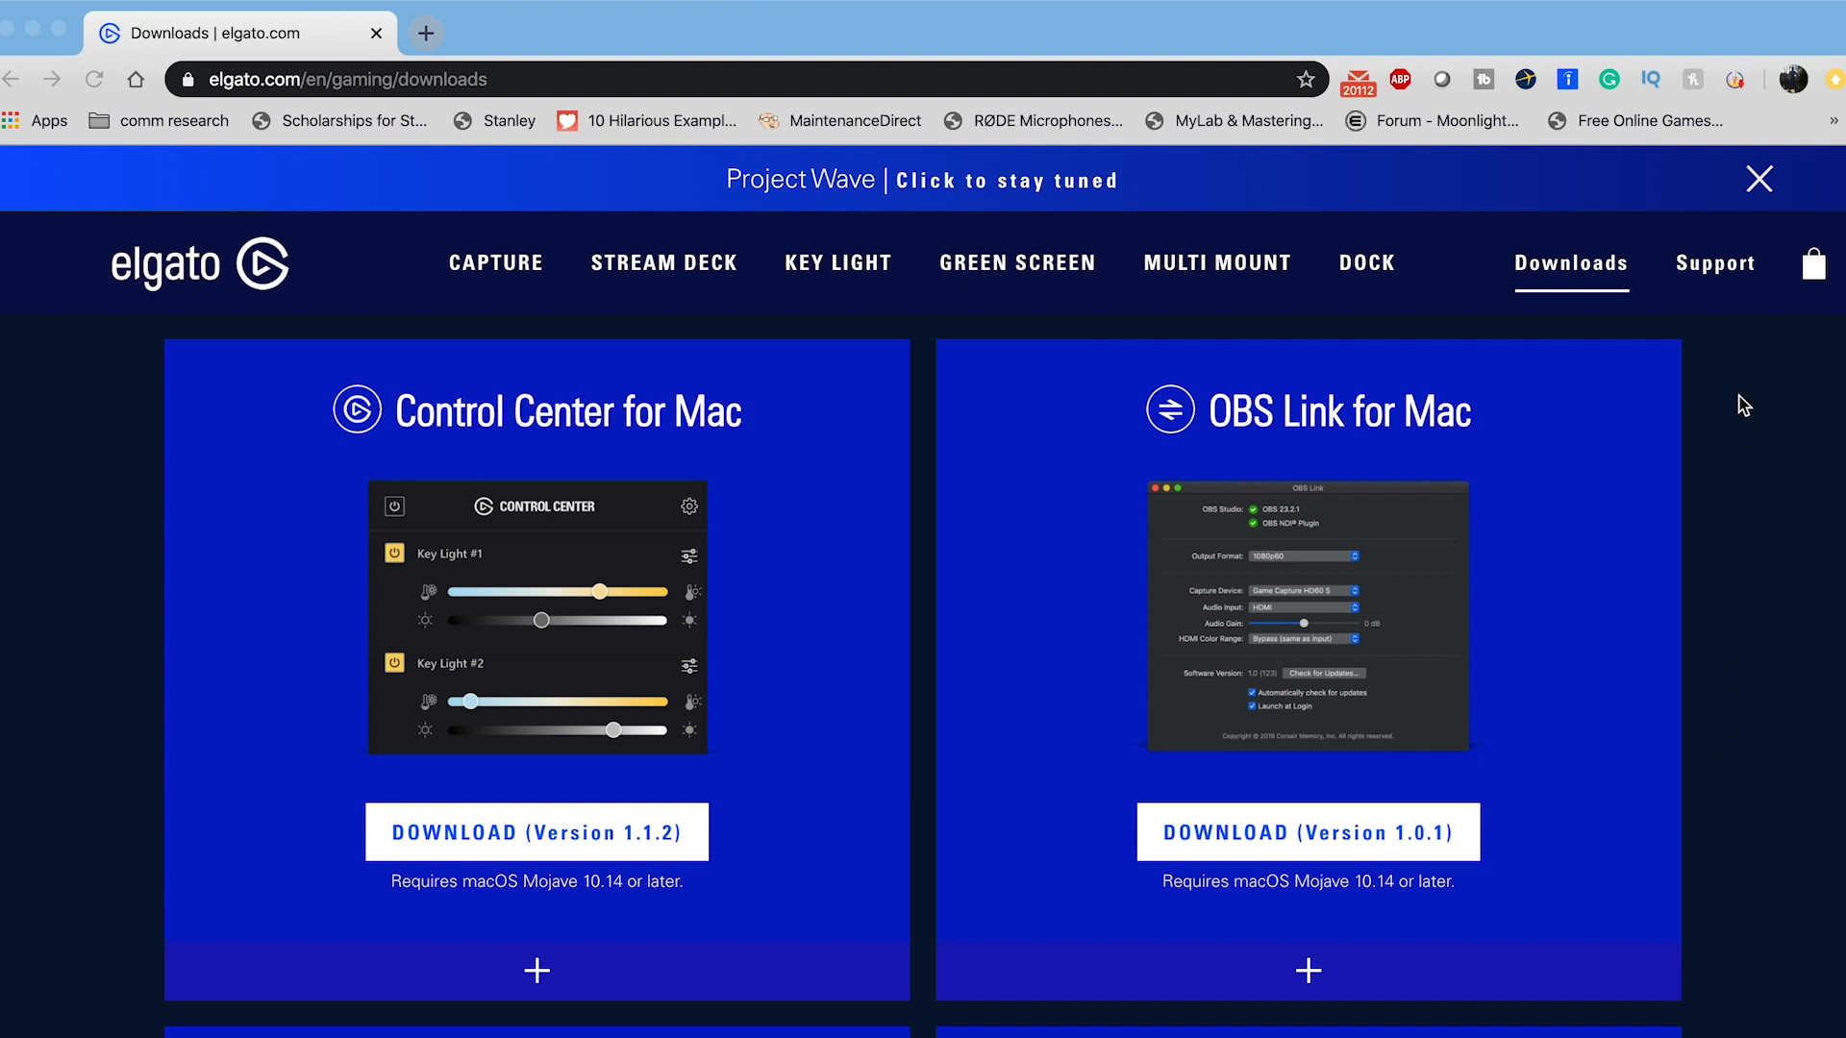
# - Search the Elgato help center for 'NDI'
pyautogui.click(1712, 281)
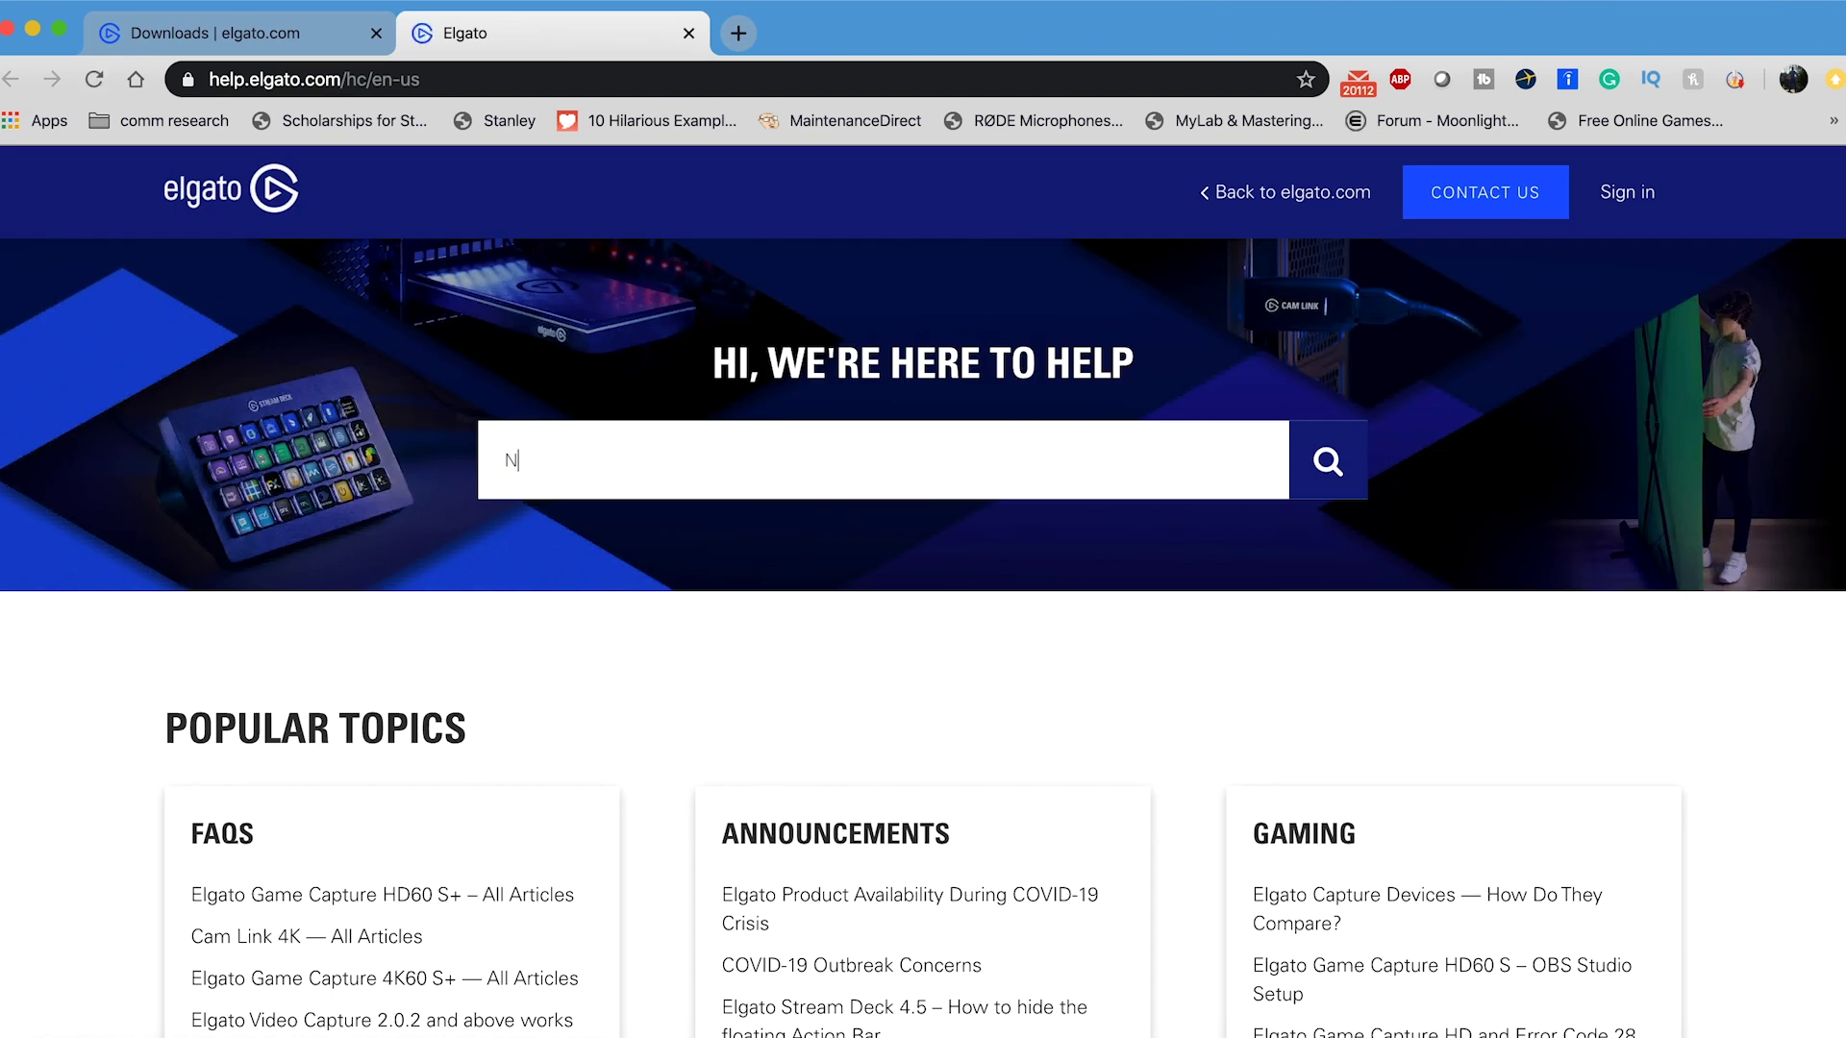
pyautogui.write('DI')
pyautogui.press('Return')
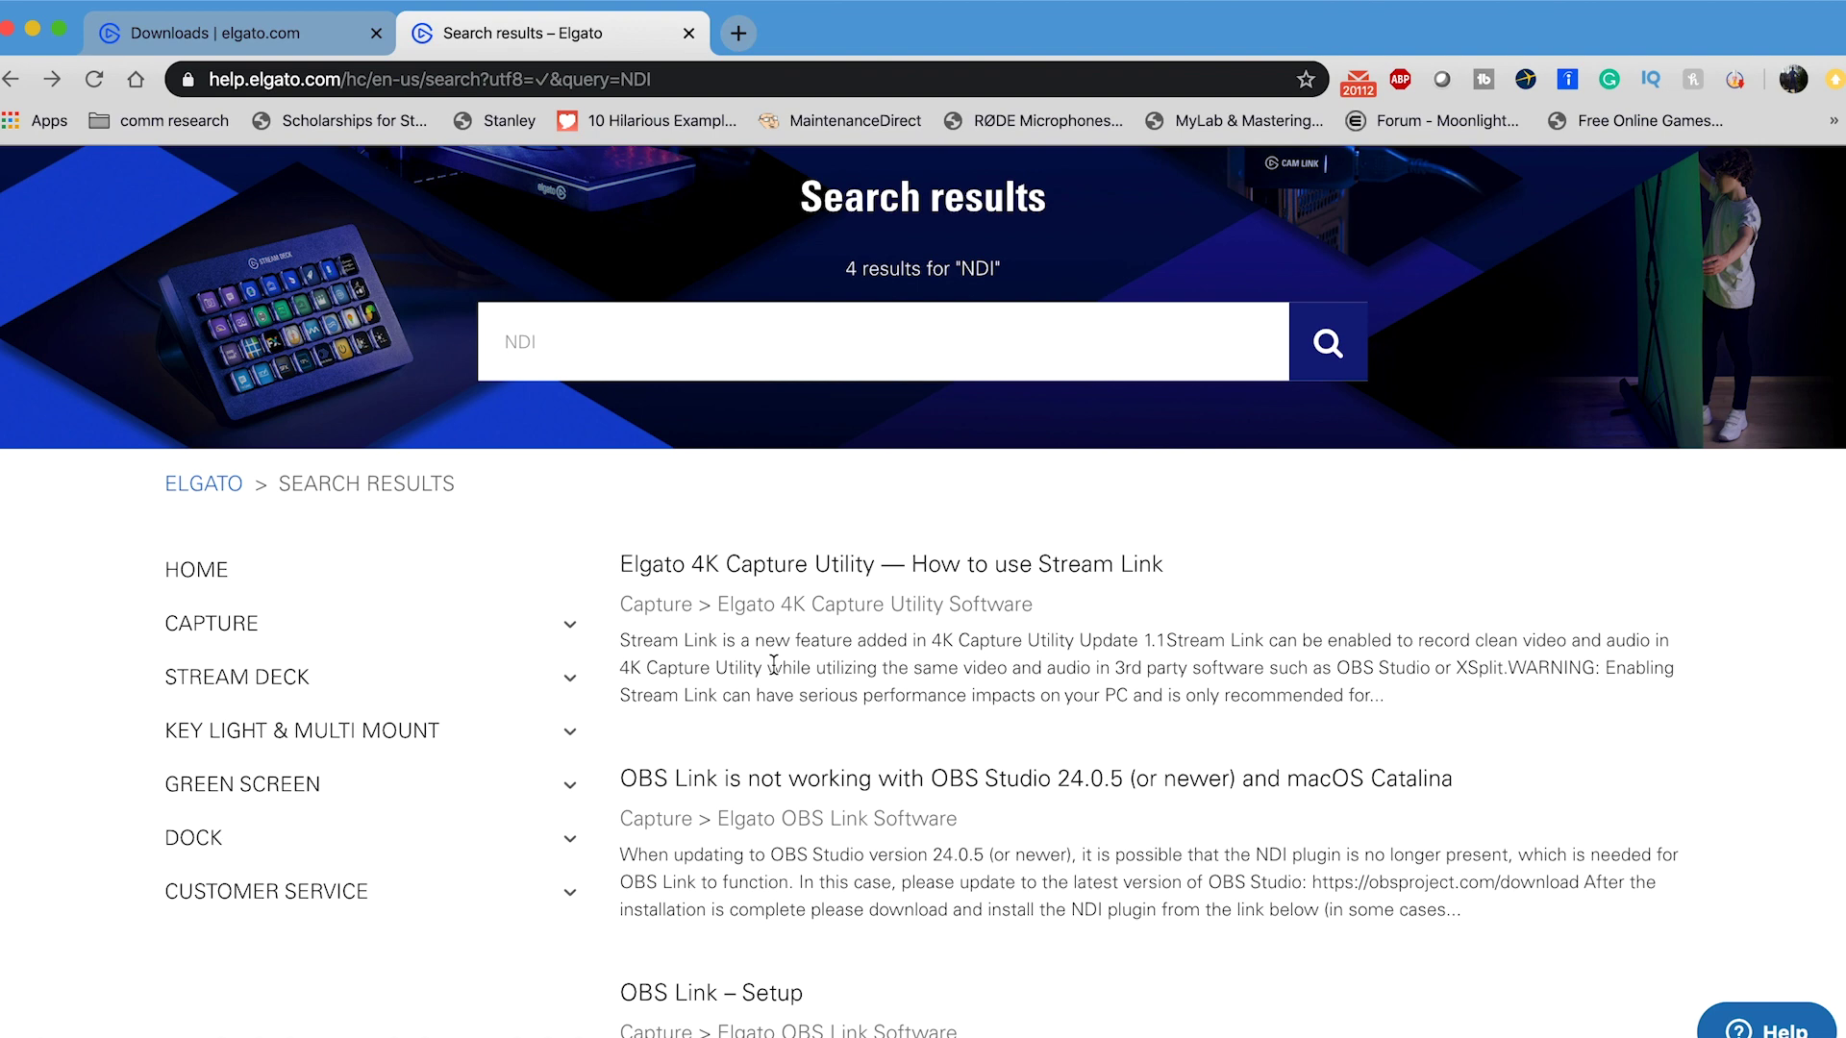
pyautogui.scroll(-3, 774, 664)
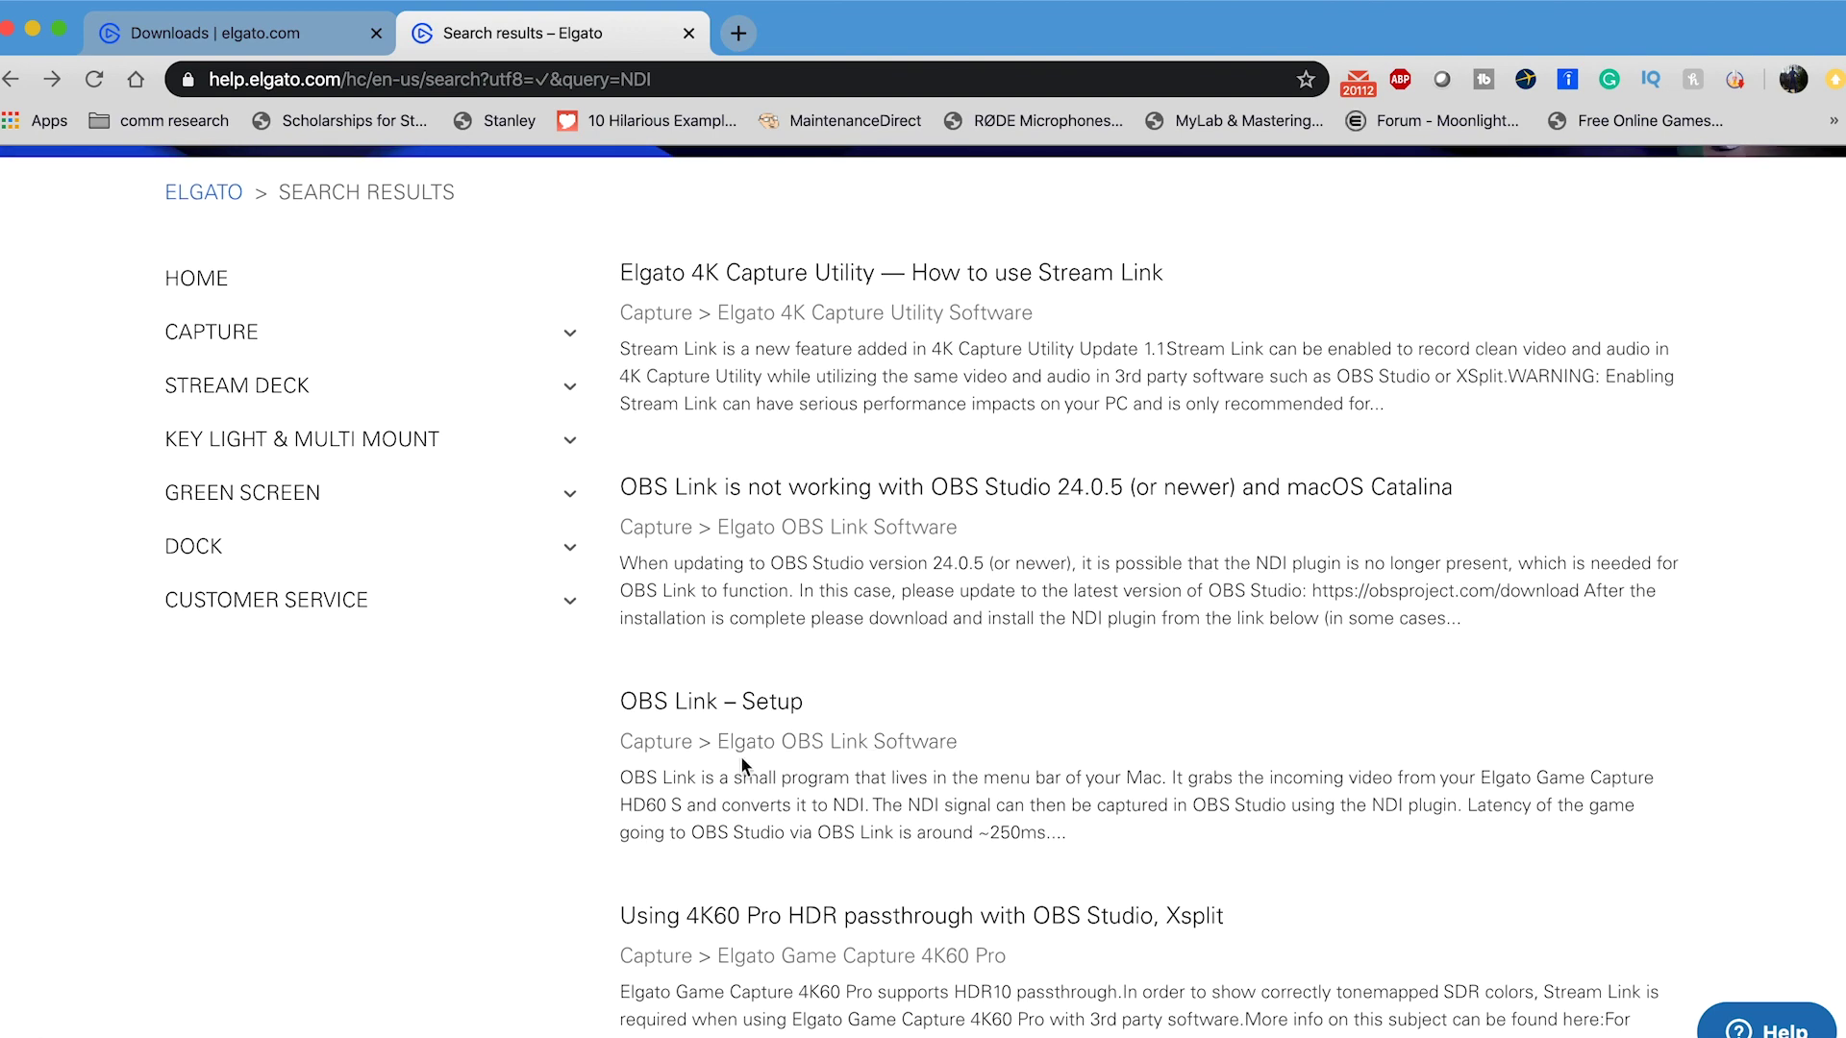
# - Open the 'OBS Link – Setup' article and scroll through its four setup steps
pyautogui.click(702, 717)
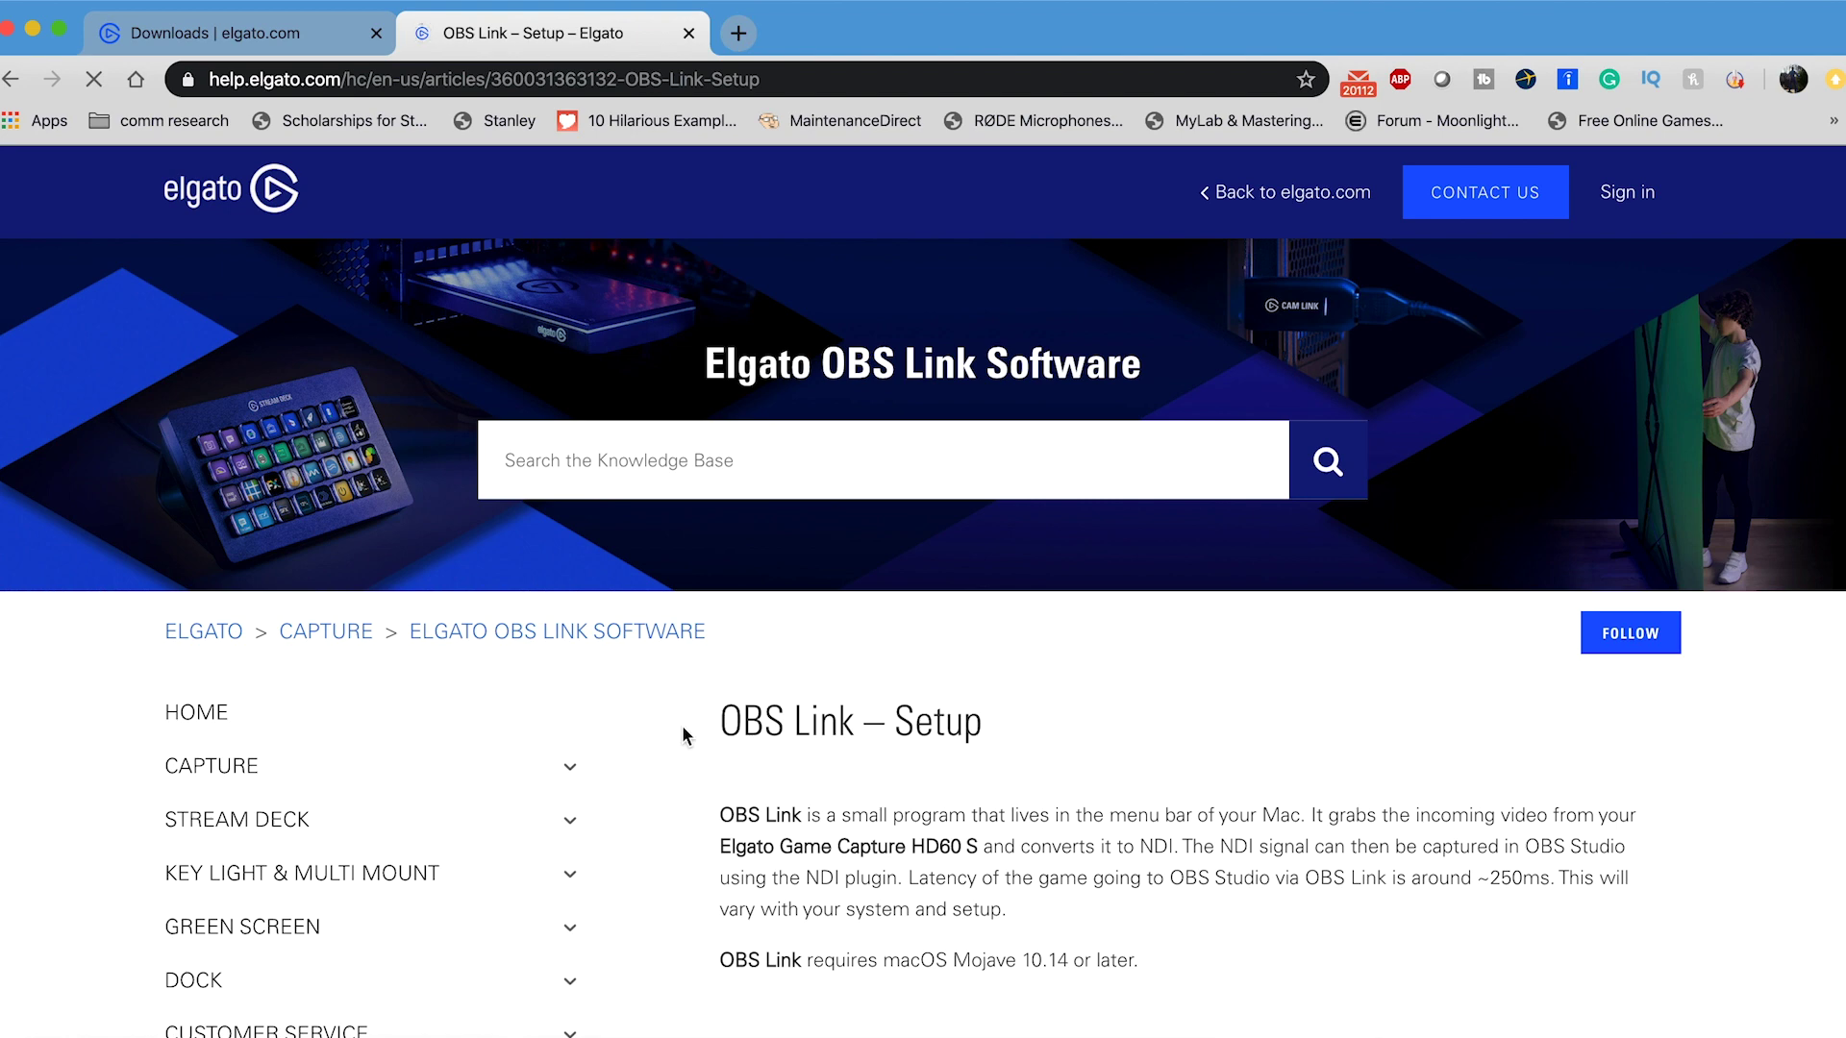
pyautogui.scroll(-3, 683, 734)
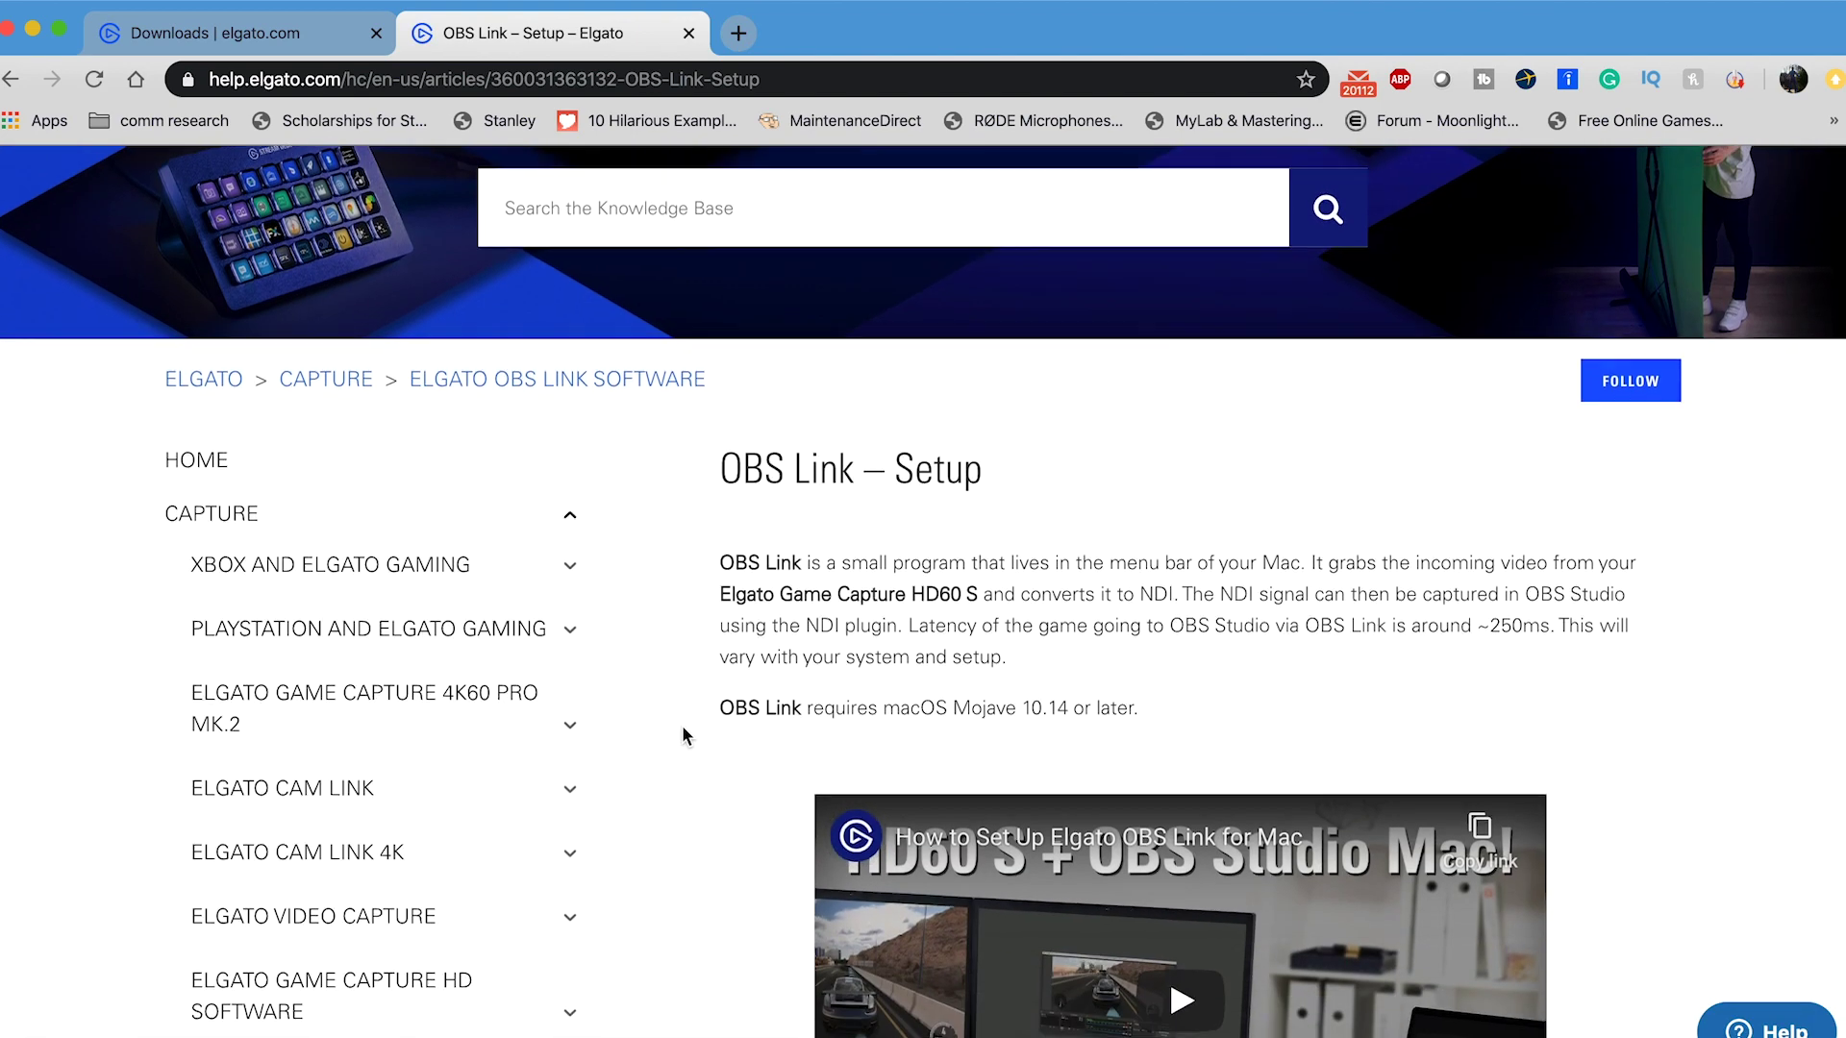
pyautogui.scroll(-3, 683, 735)
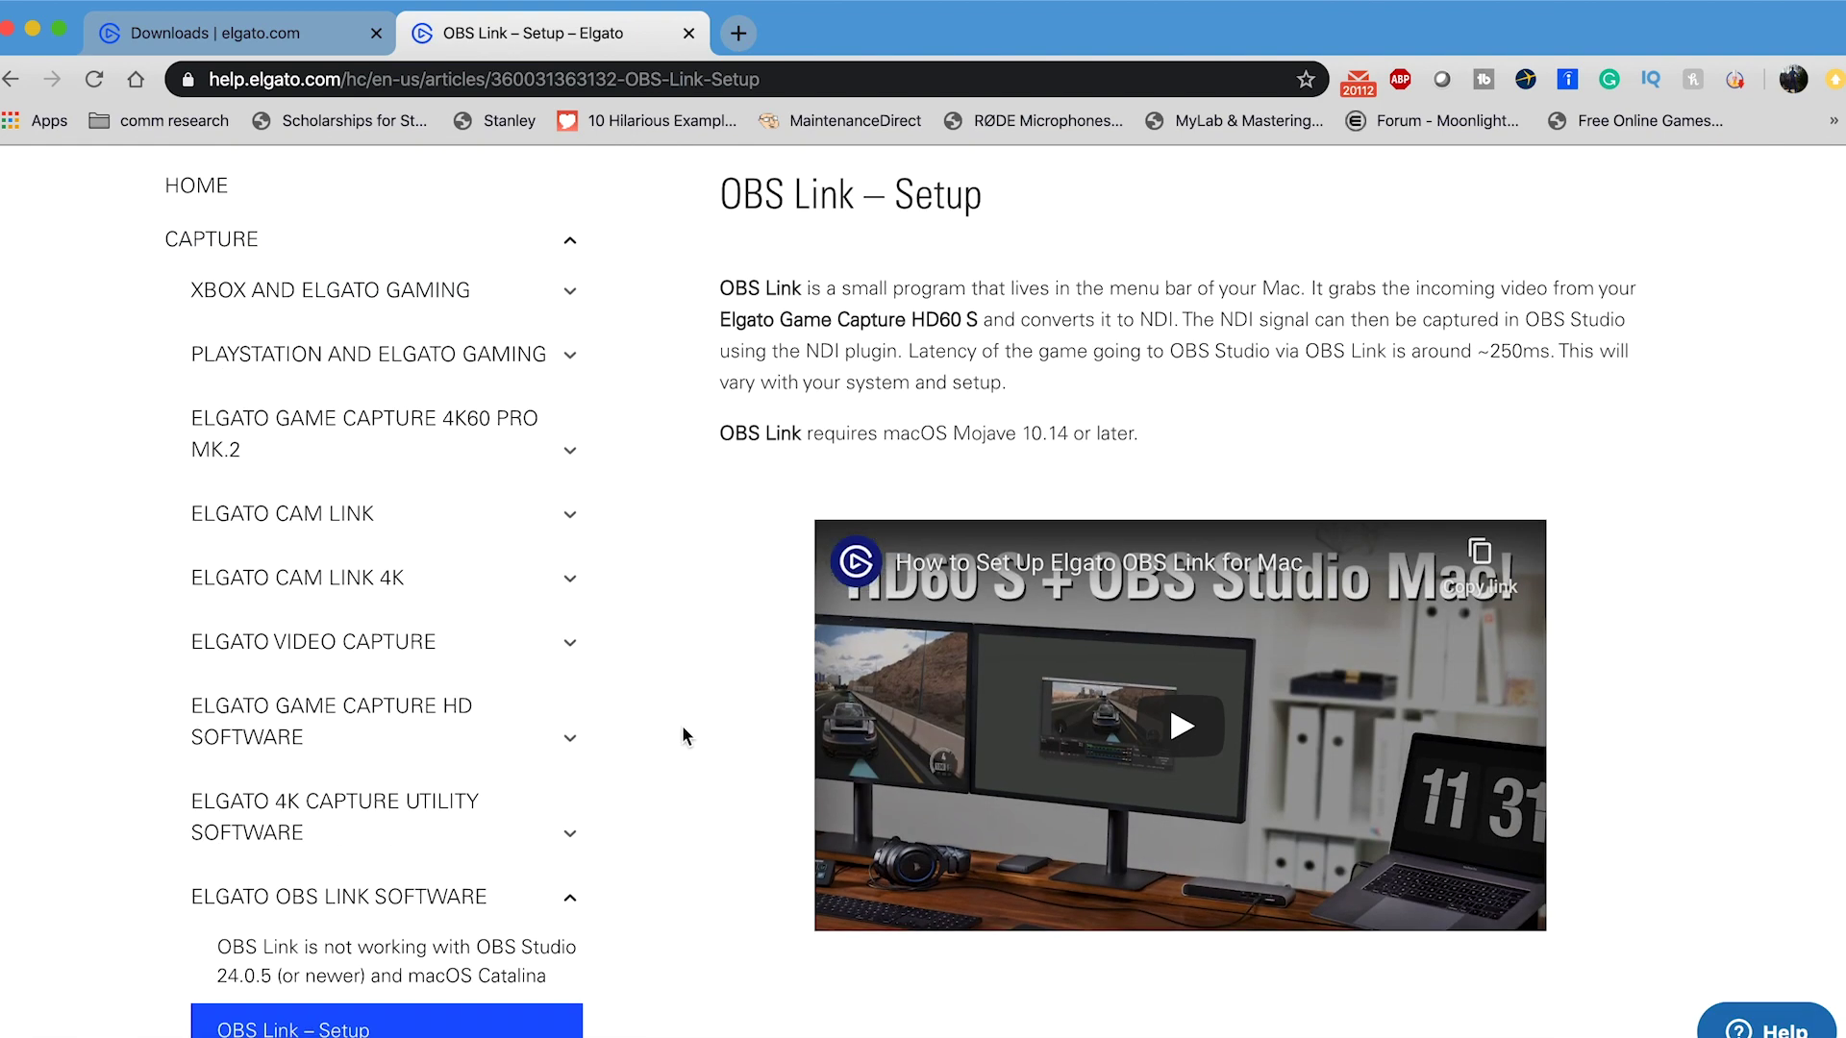
pyautogui.scroll(-12, 683, 735)
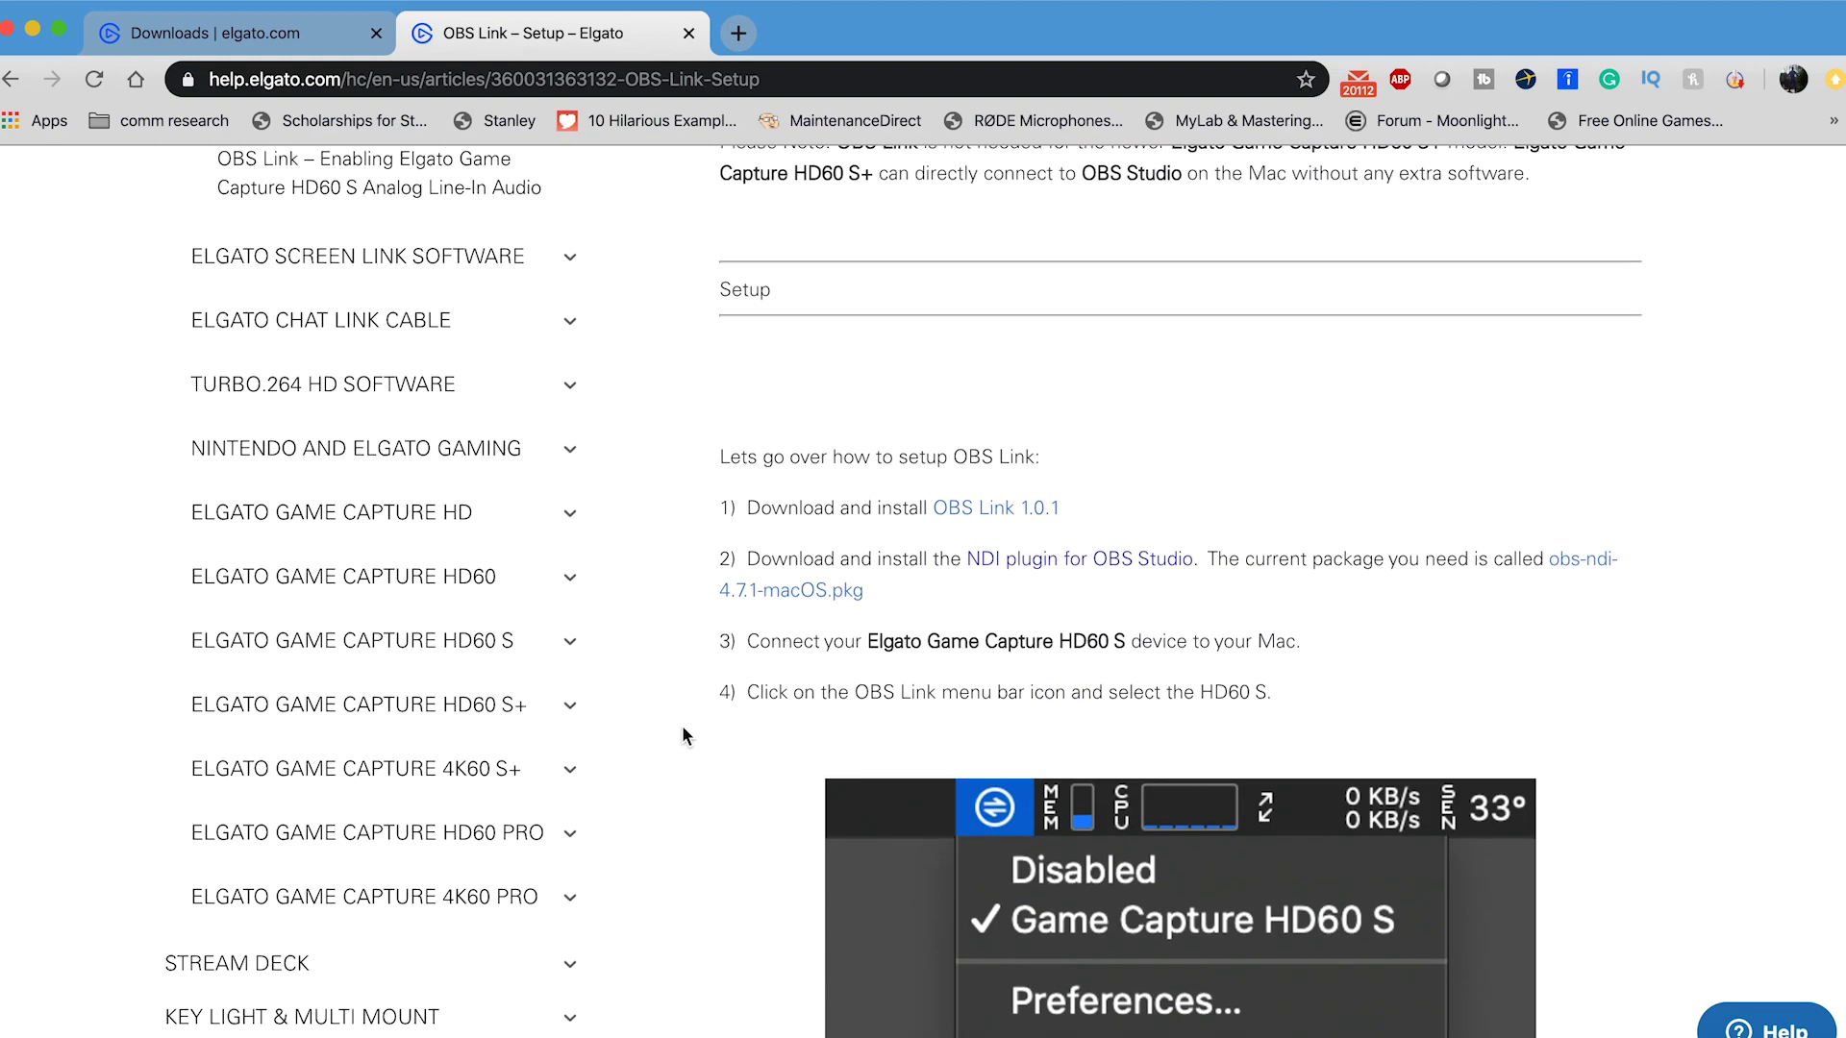
pyautogui.scroll(-5, 683, 735)
pyautogui.scroll(-4, 683, 735)
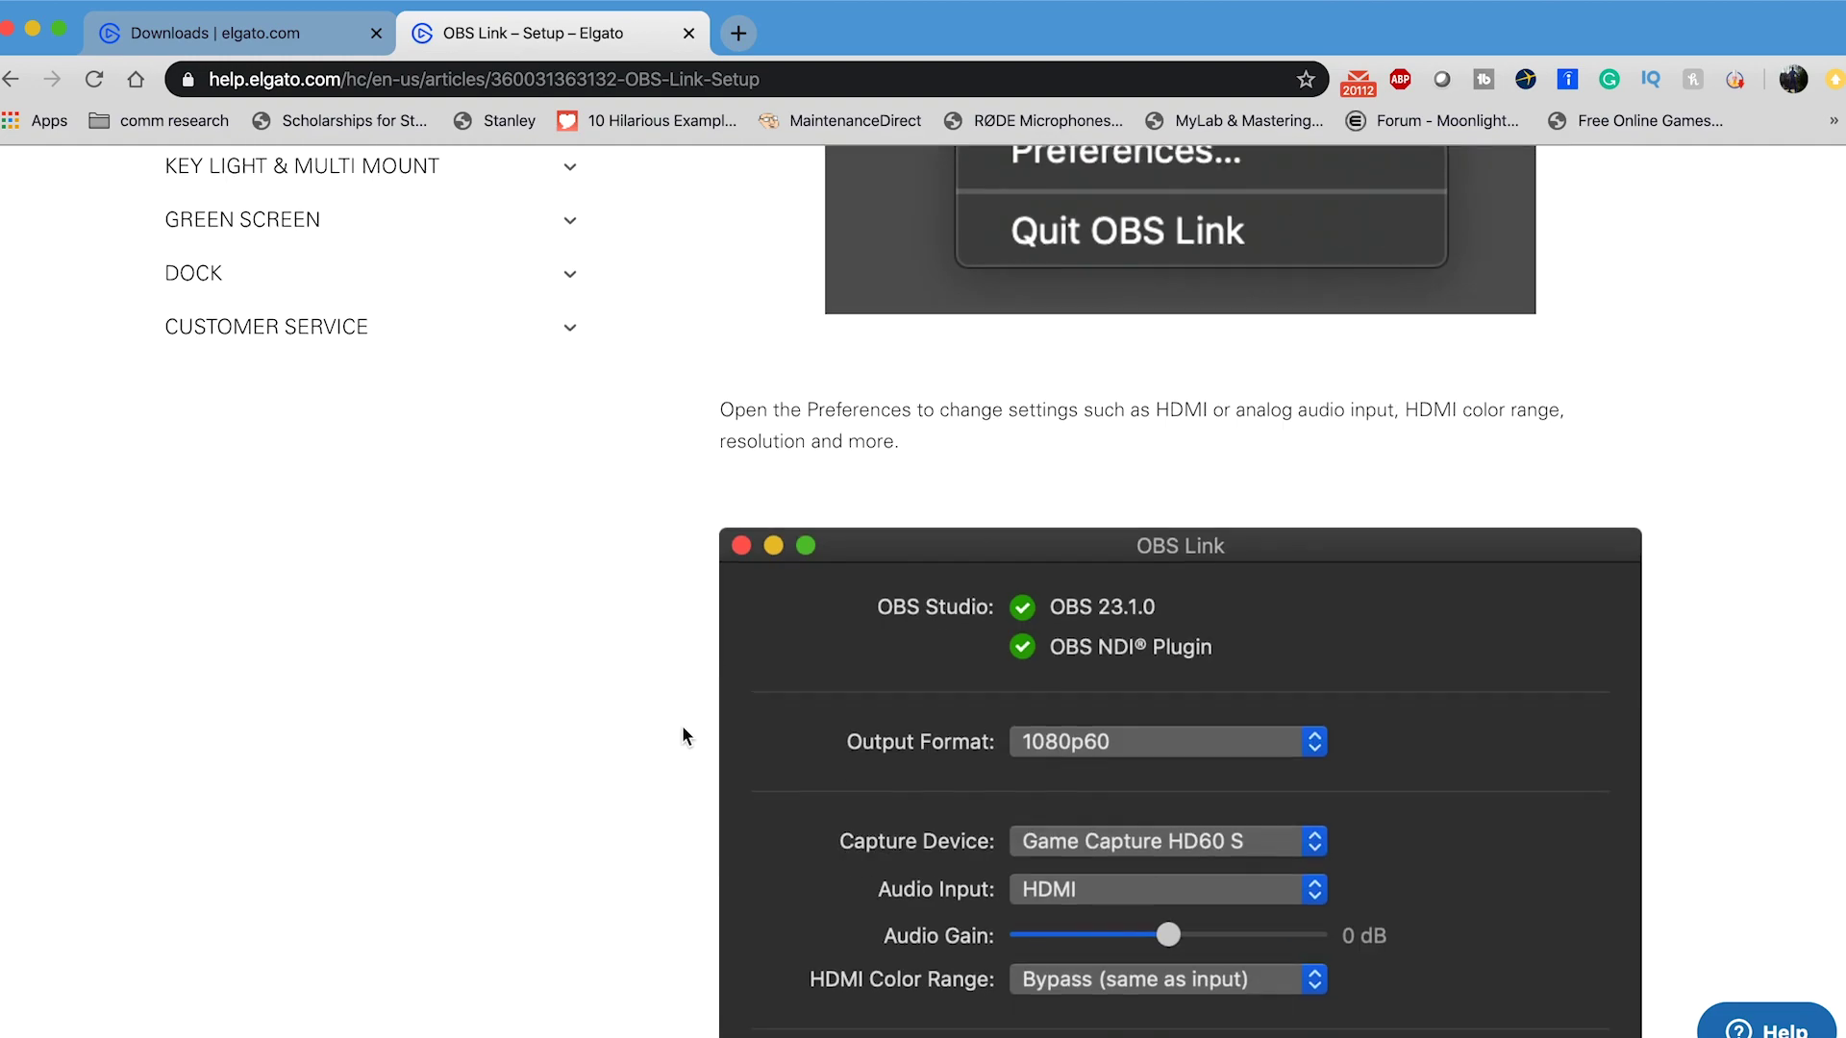
pyautogui.scroll(13, 683, 736)
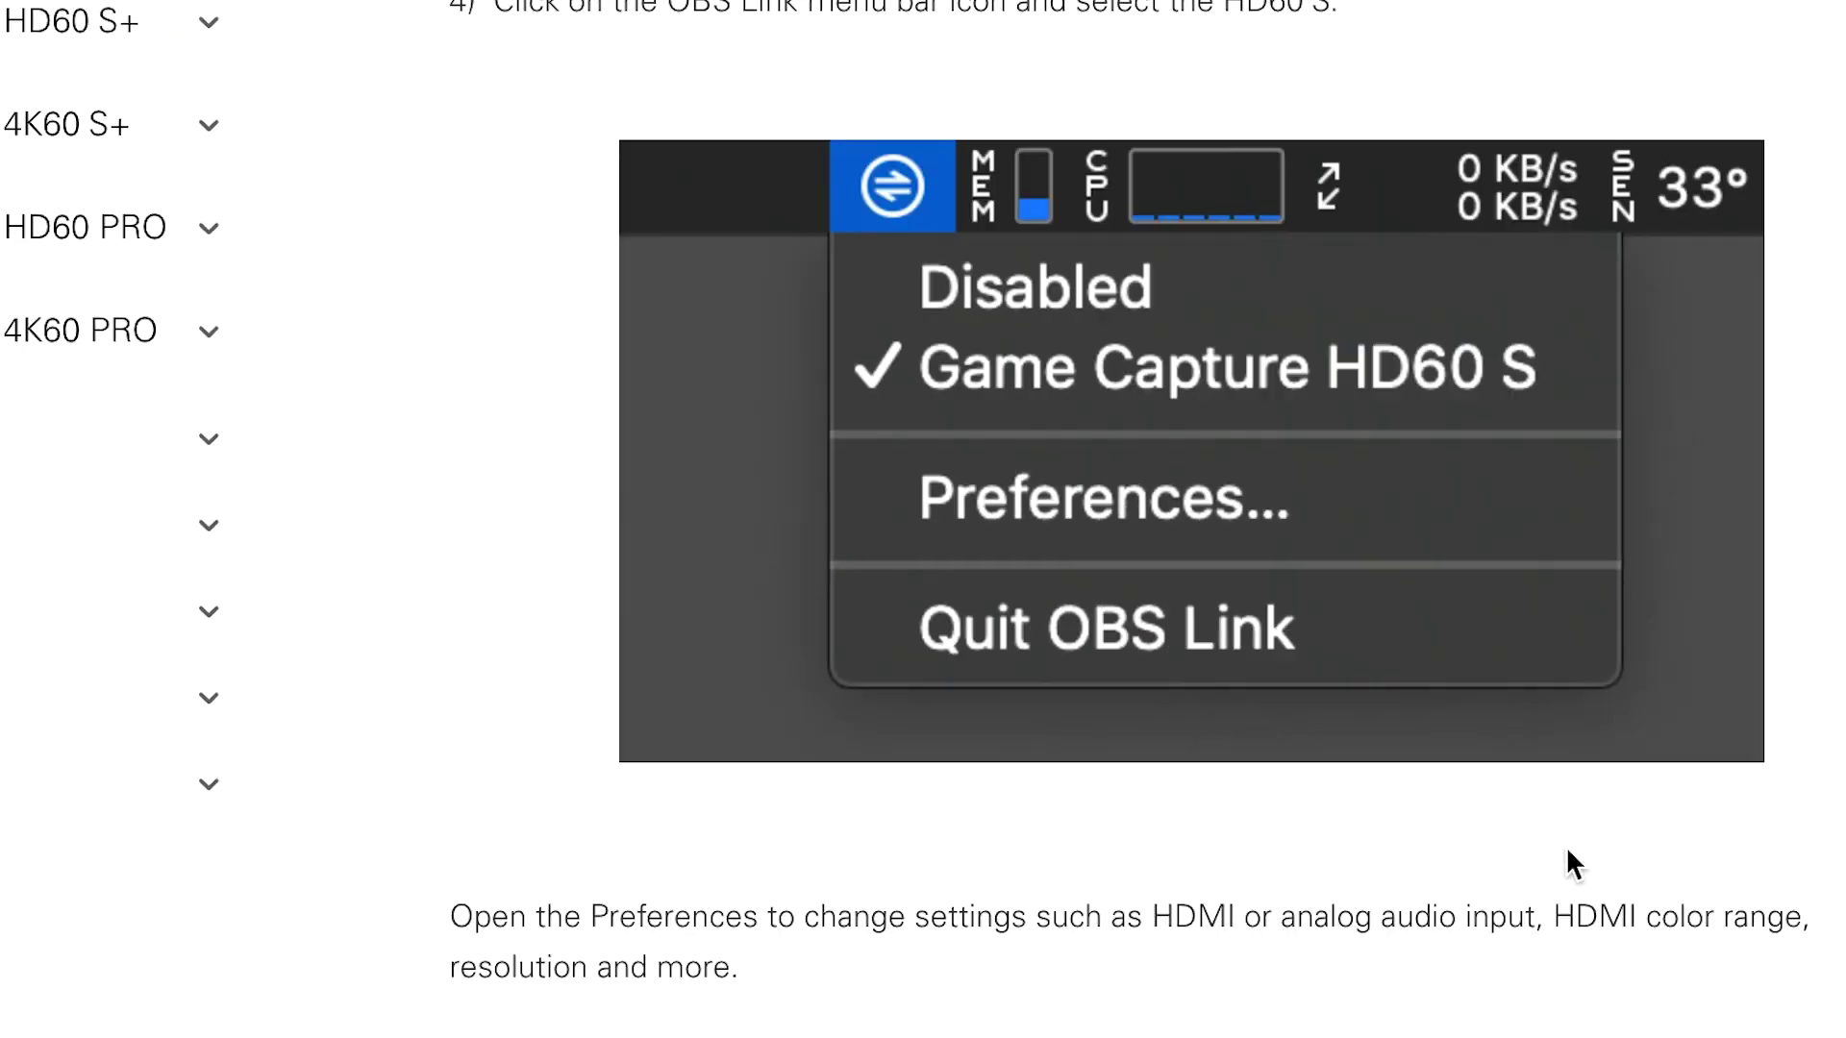
pyautogui.scroll(4, 1468, 976)
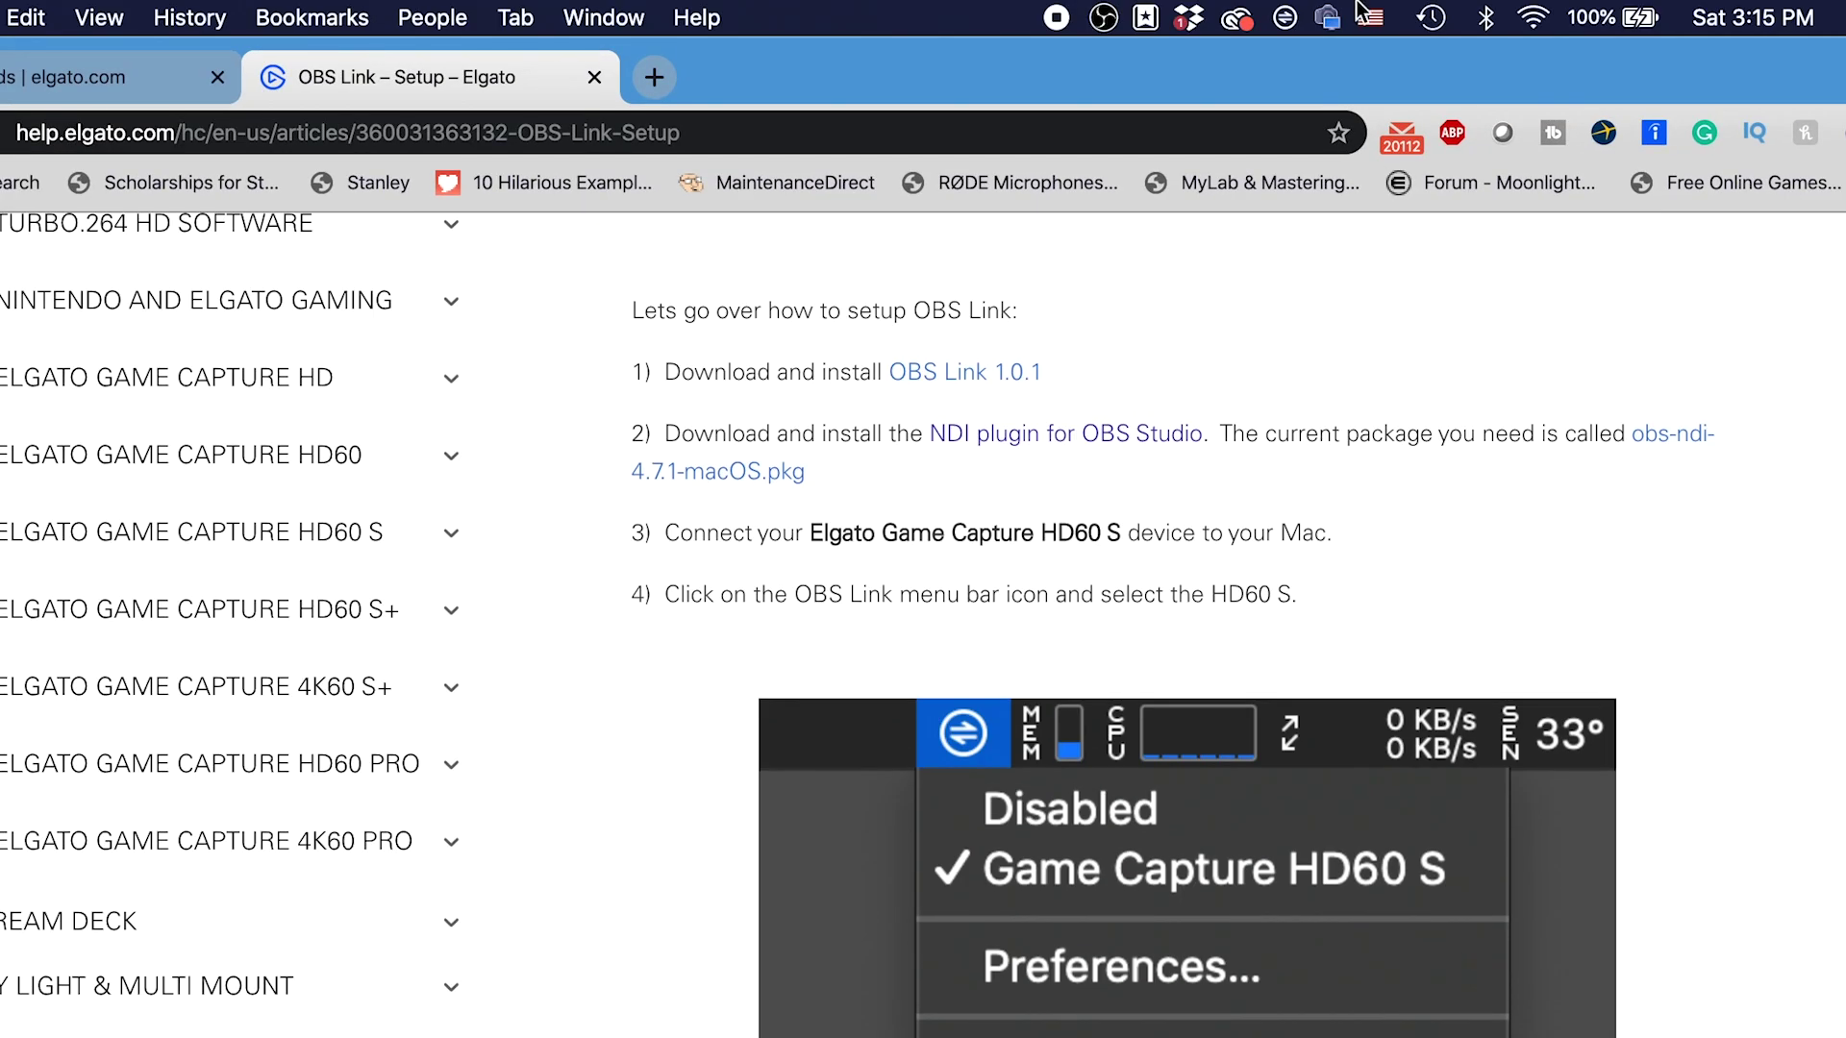
pyautogui.click(1286, 18)
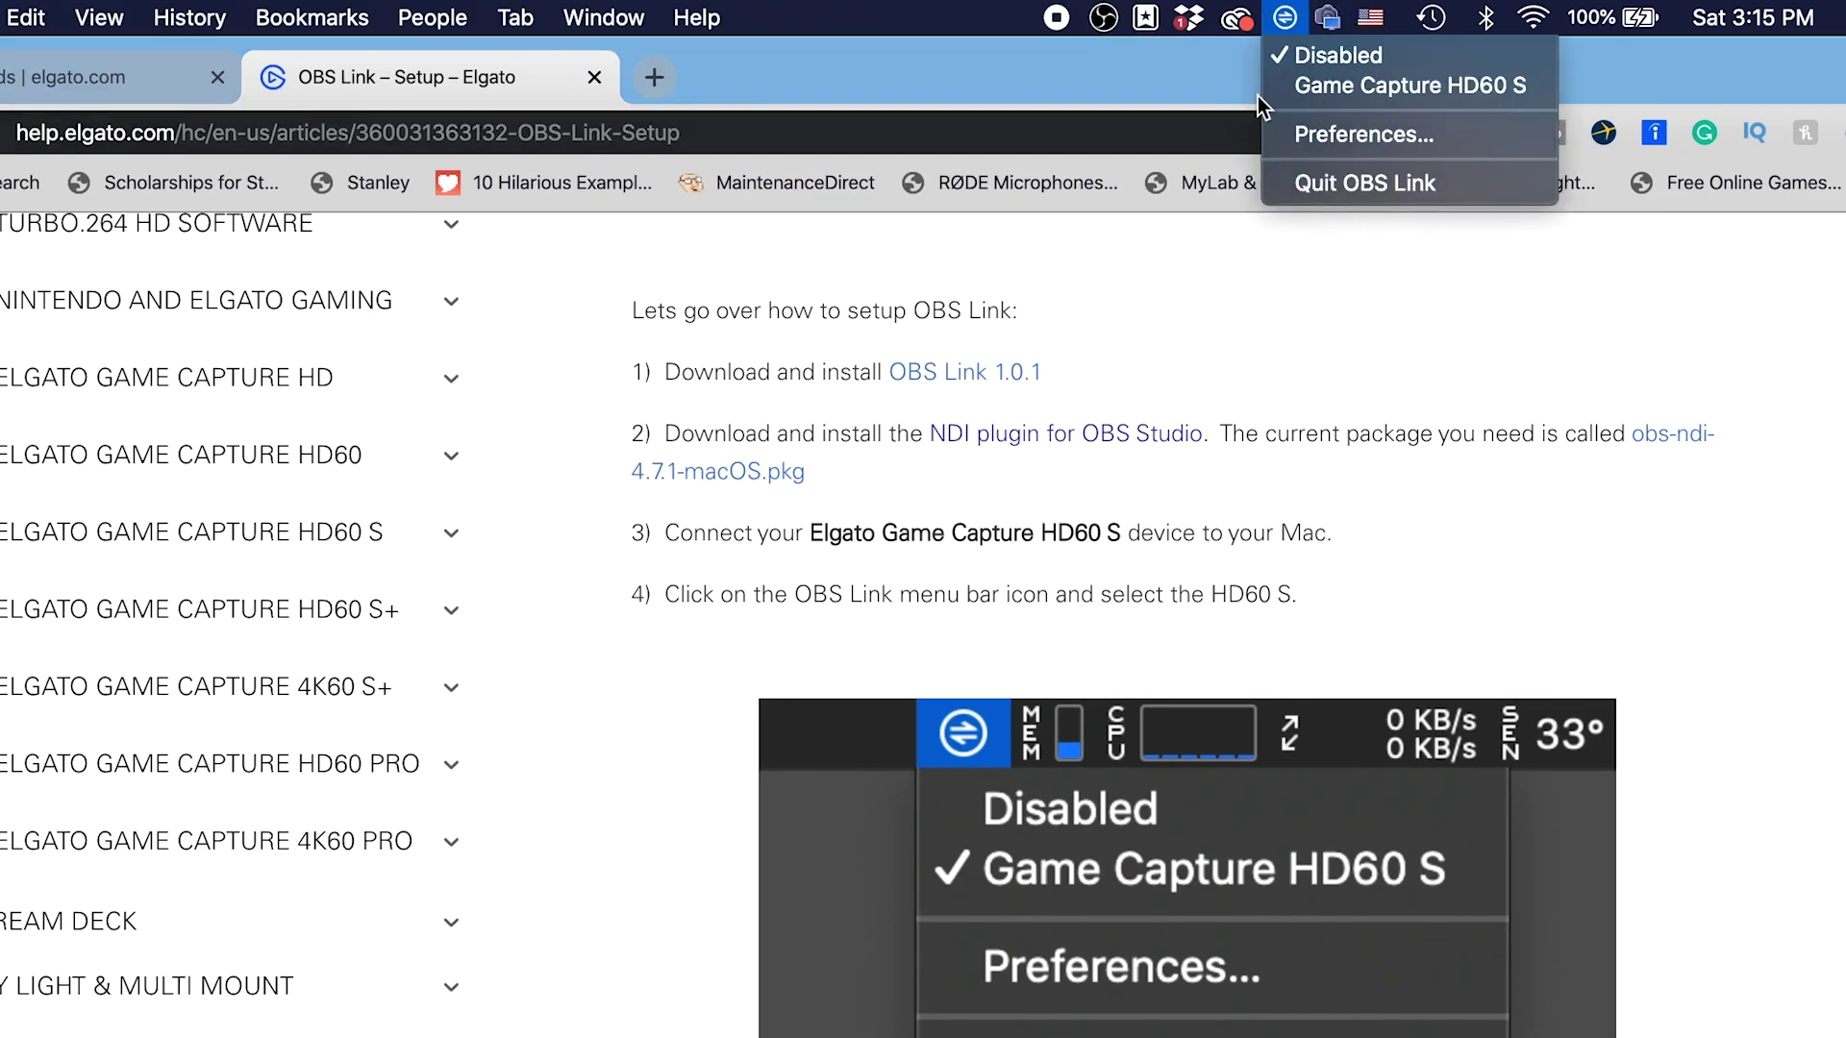
pyautogui.click(1301, 140)
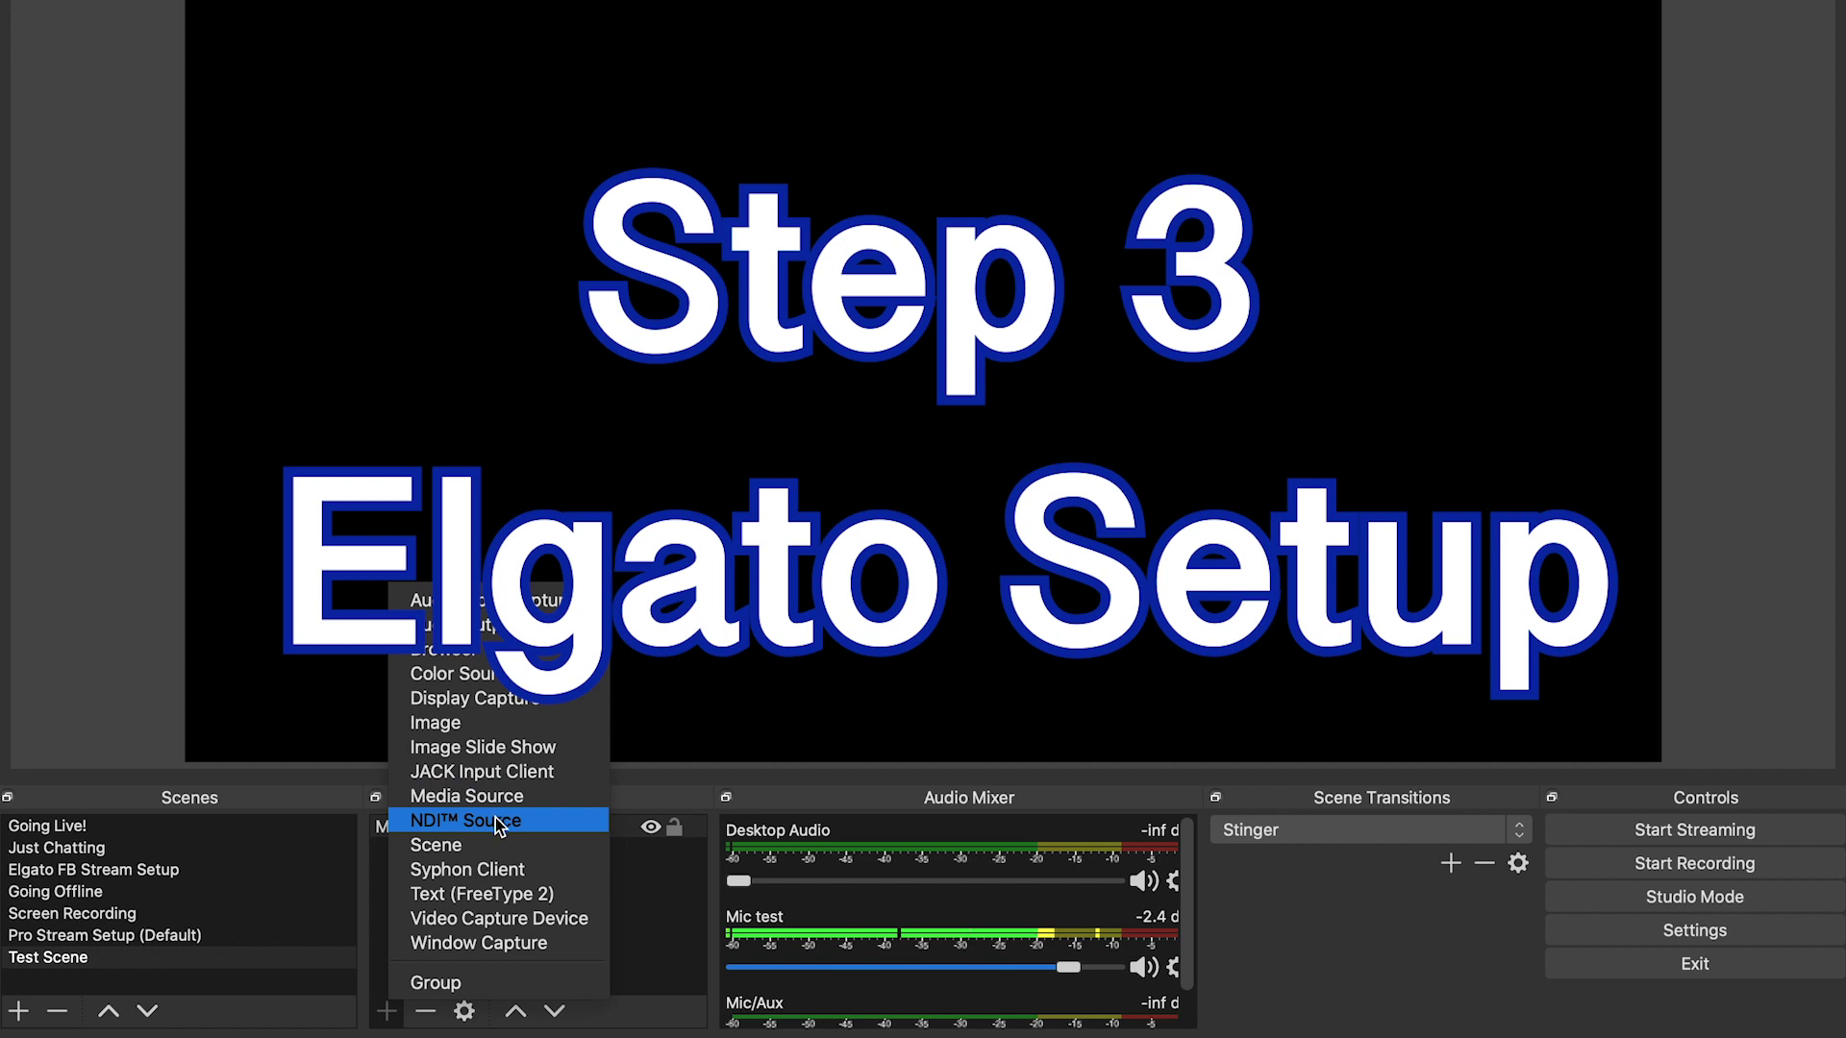
# - Add an NDI™ Source named 'Elgato' to Test Scene
pyautogui.click(494, 820)
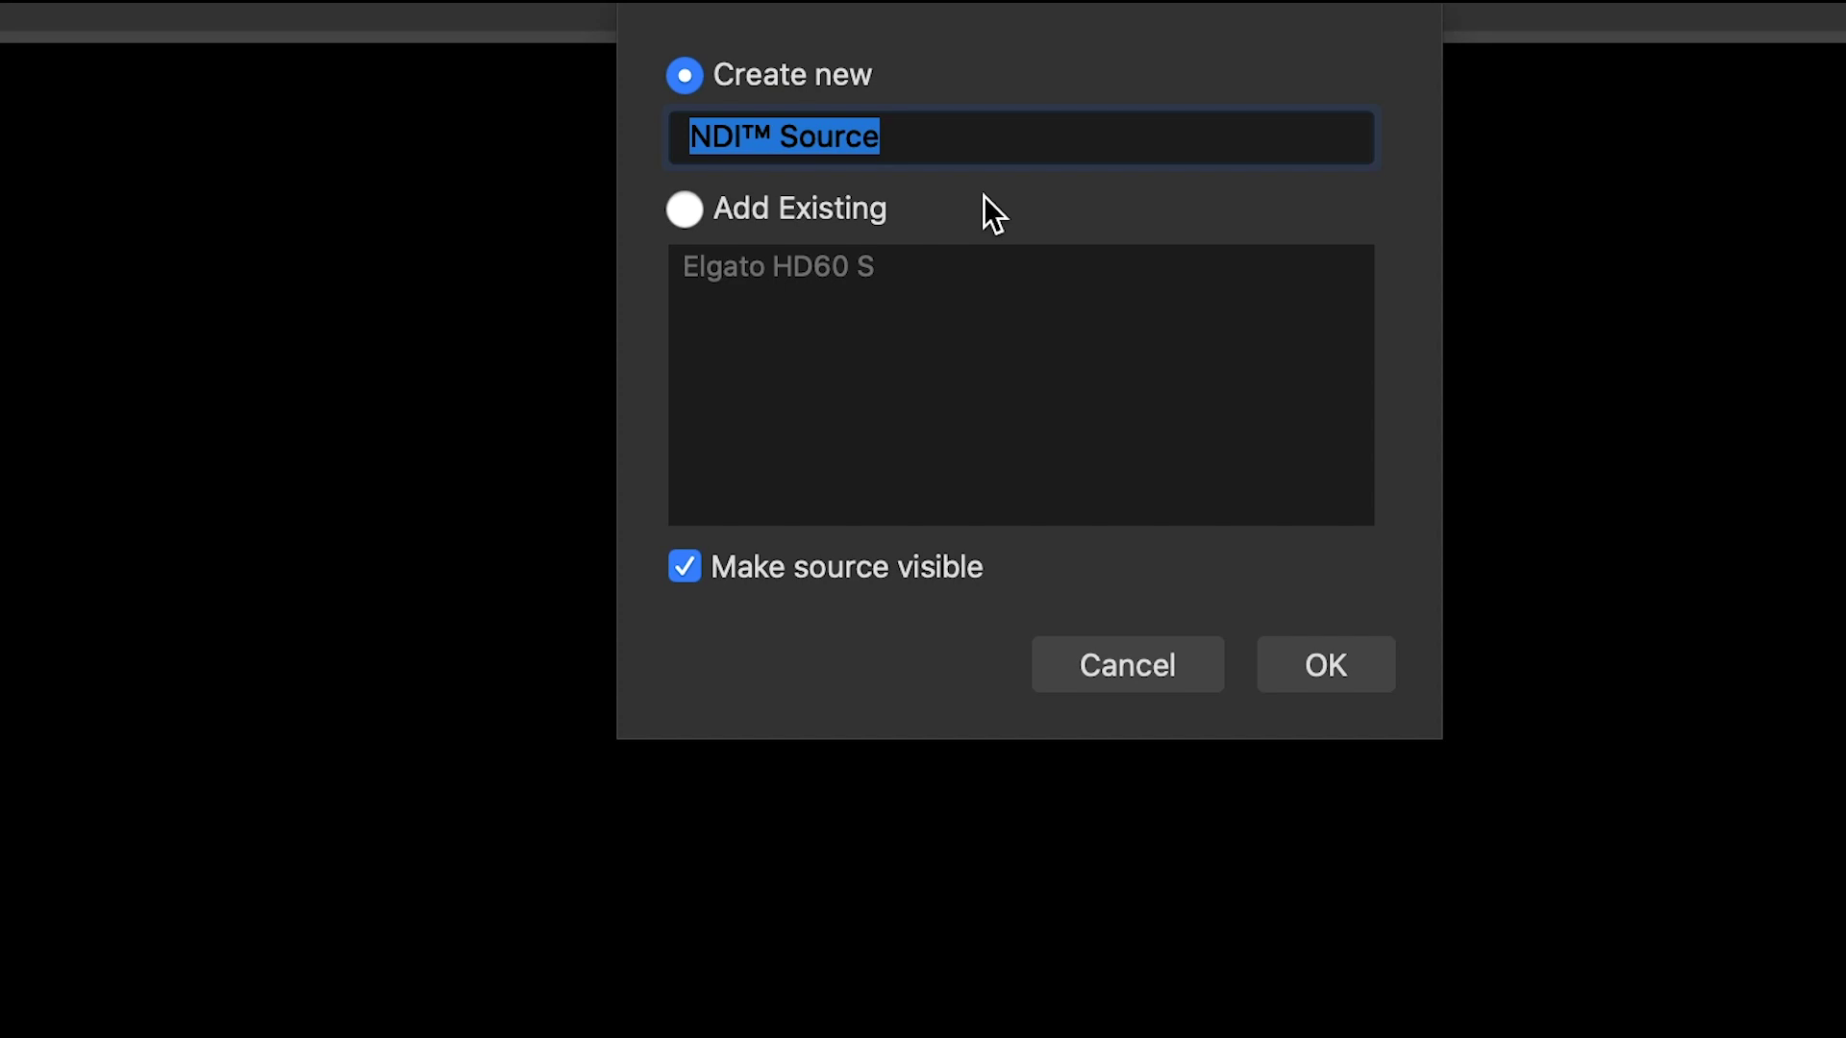
pyautogui.write('Elgato')
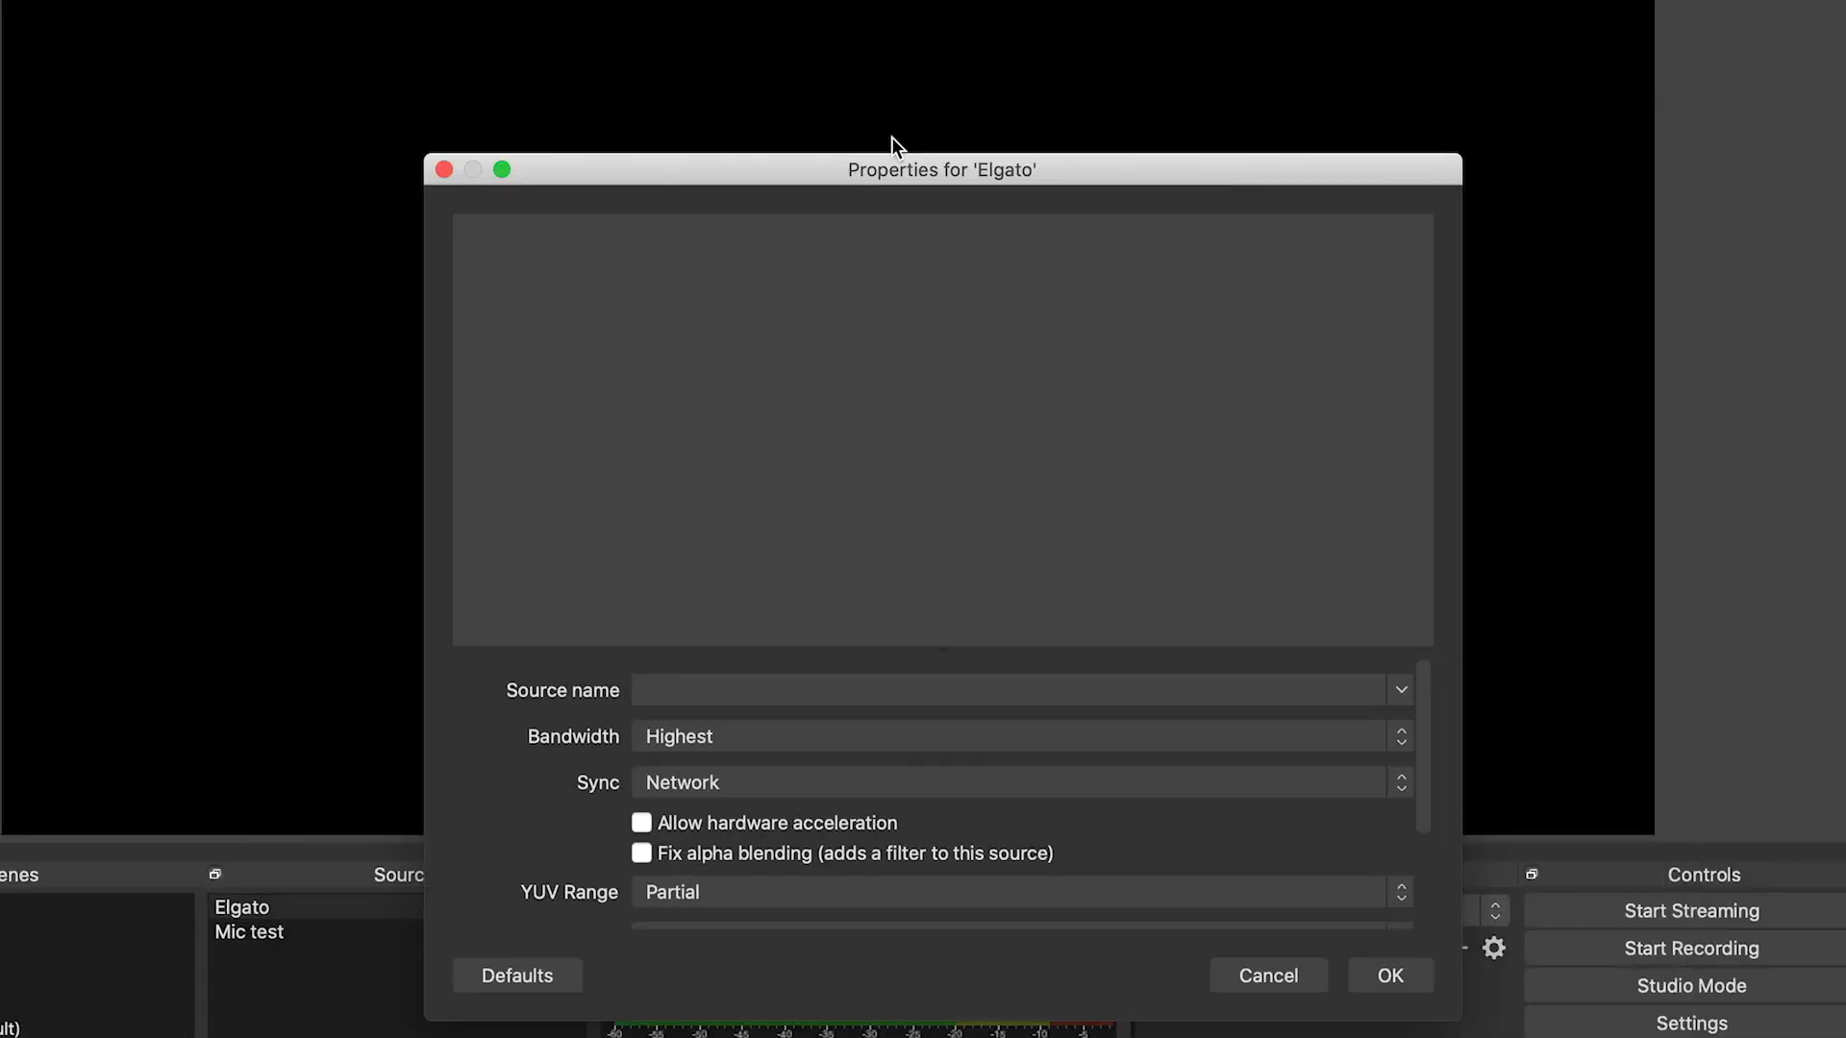
# - Review the Elgato source's Source name options and accept its NDI properties
pyautogui.moveTo(914, 163); pyautogui.dragTo(944, 71)
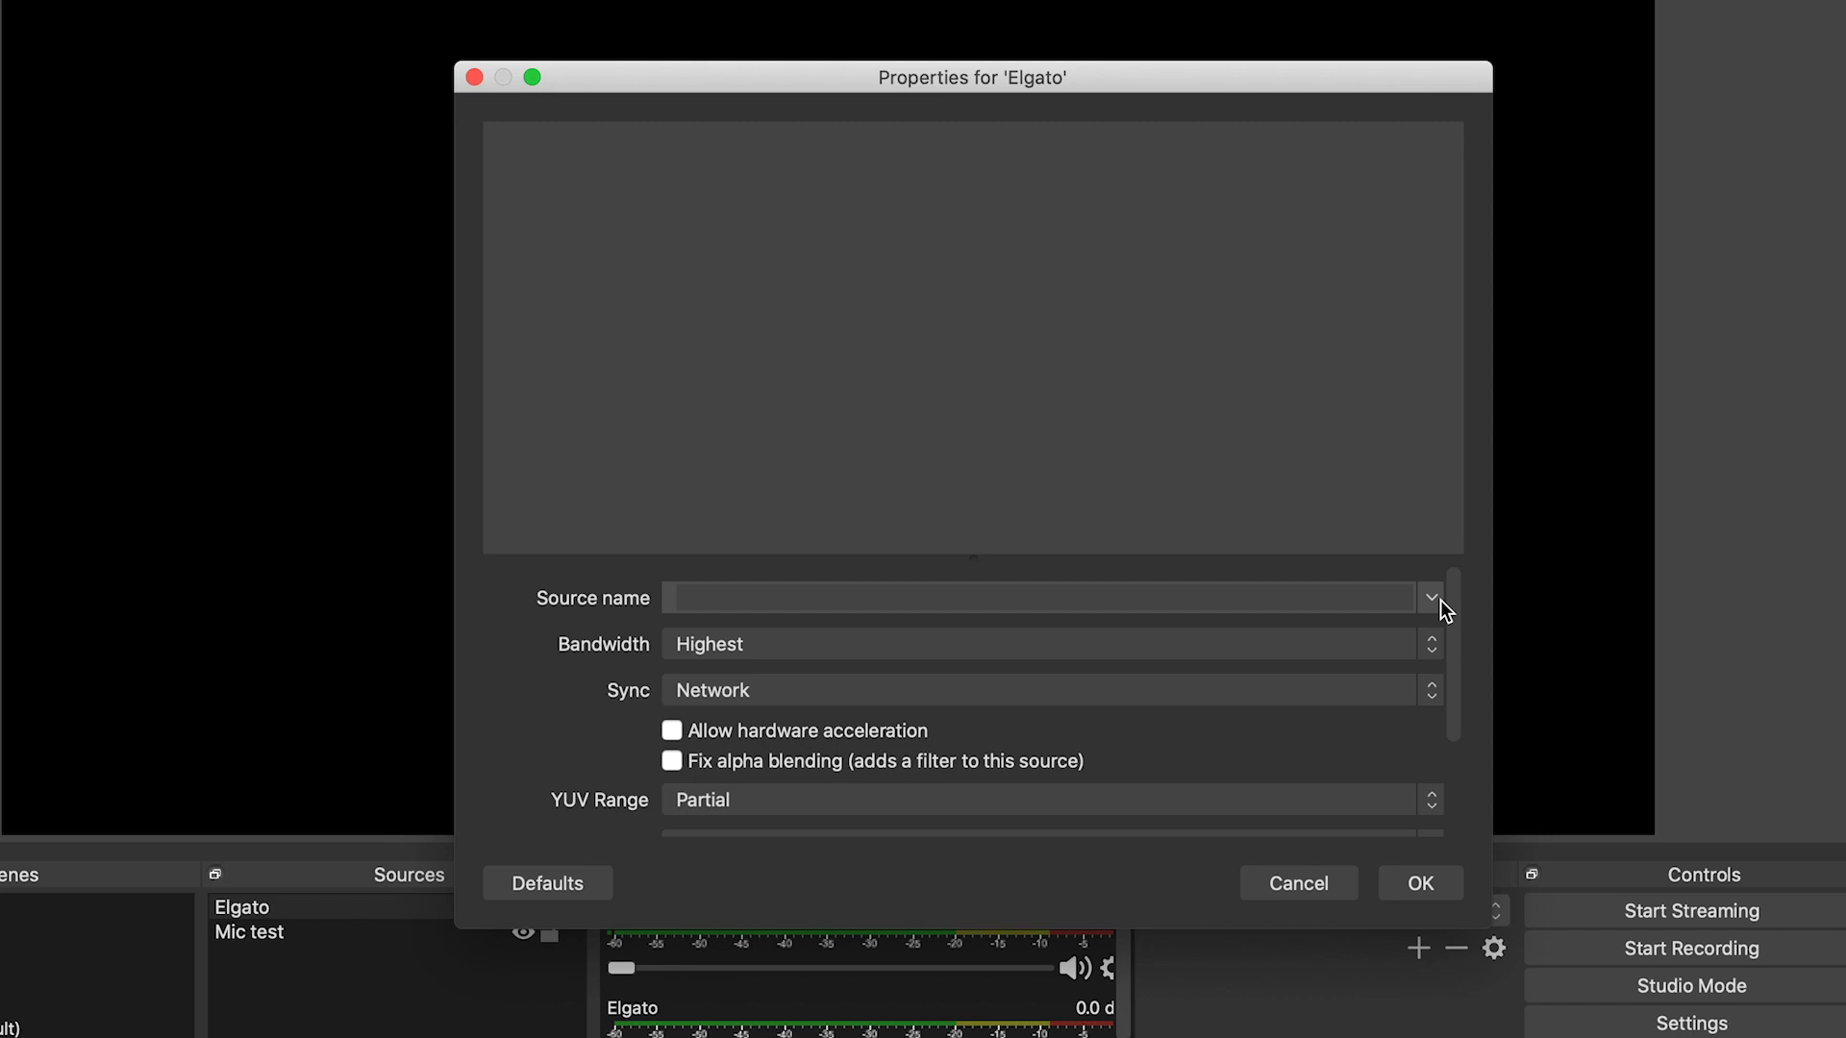
pyautogui.scroll(-3, 1093, 686)
pyautogui.scroll(3, 1093, 687)
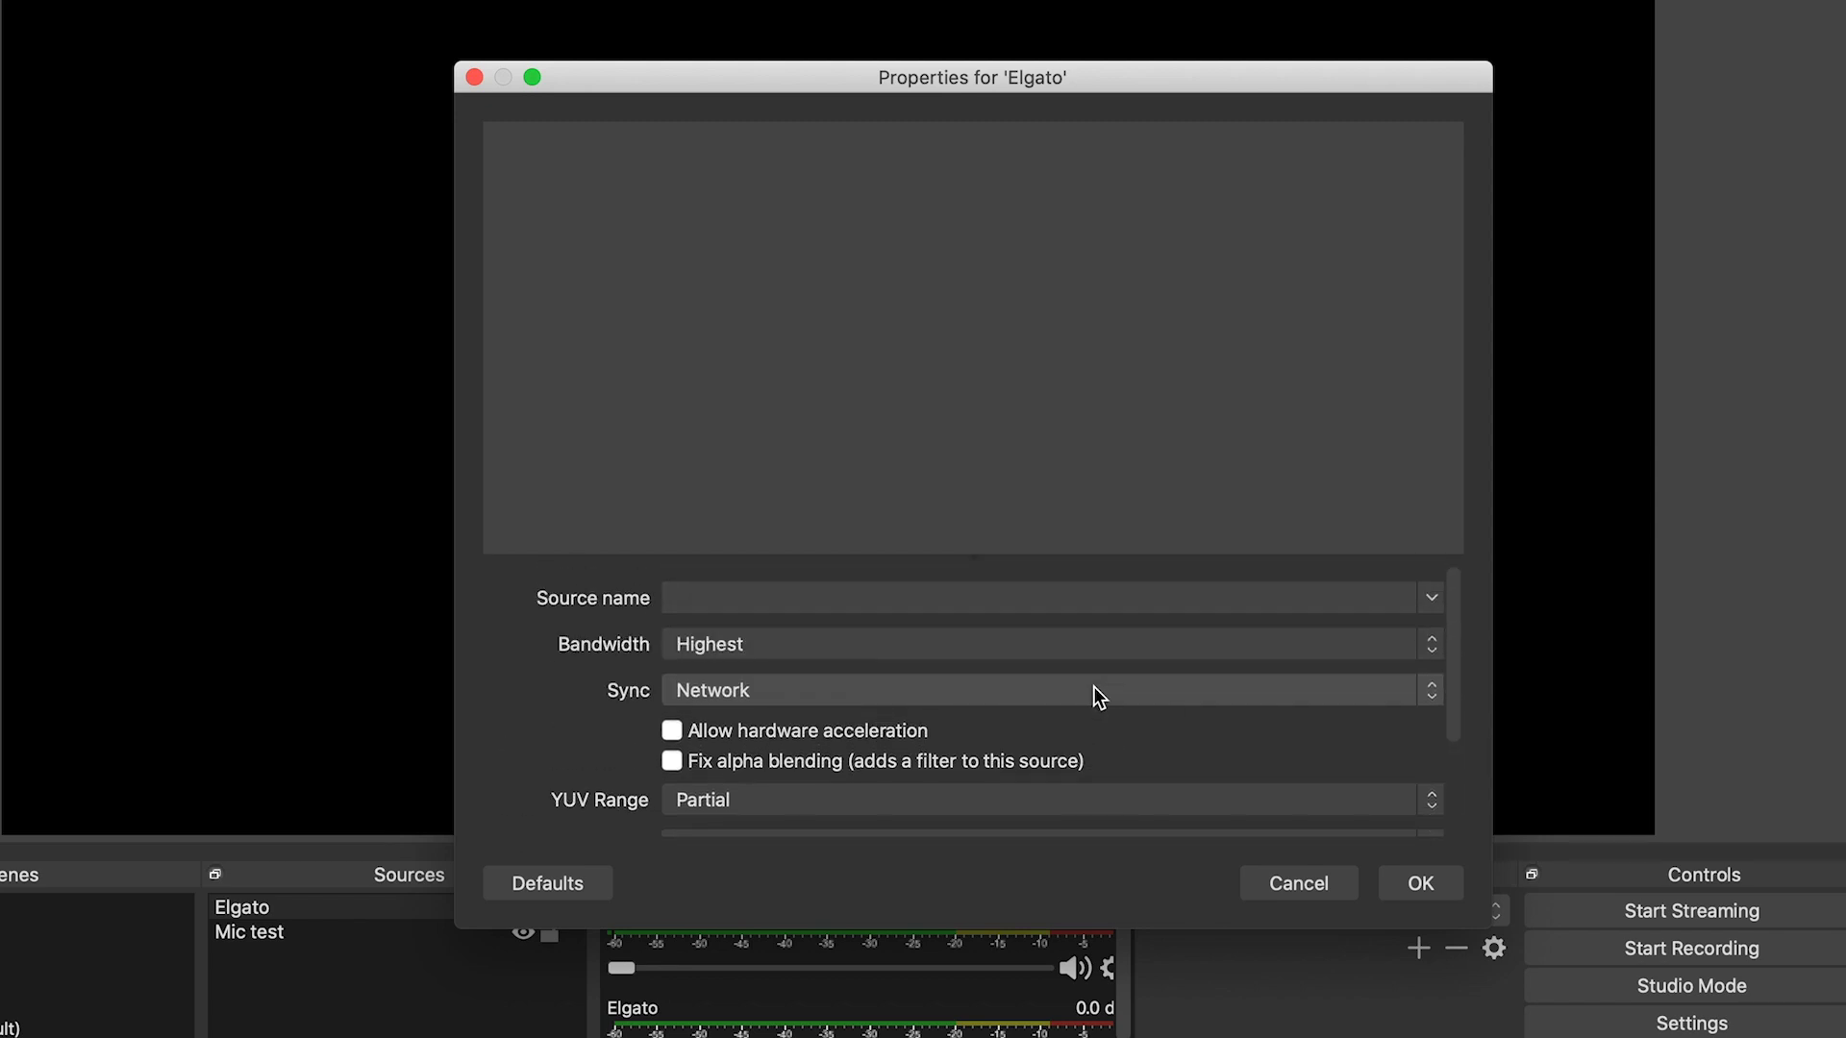
pyautogui.click(1432, 597)
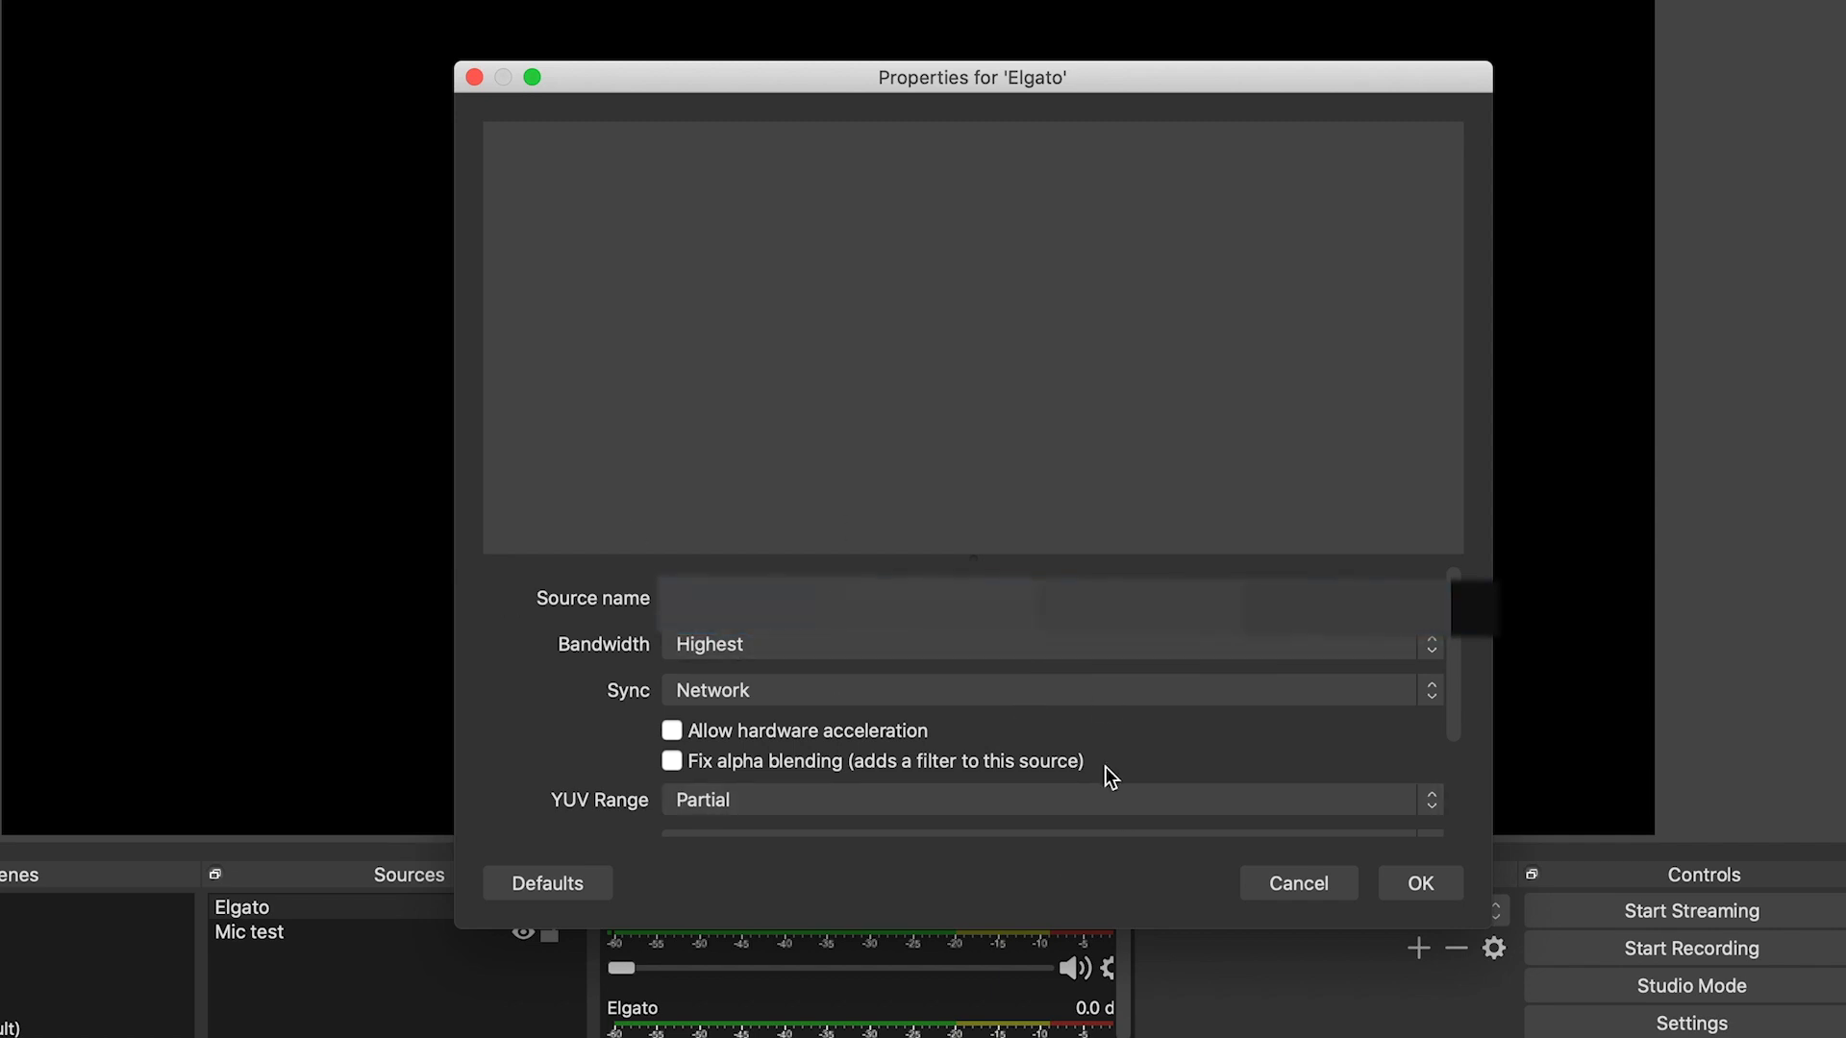
pyautogui.scroll(-3, 1125, 778)
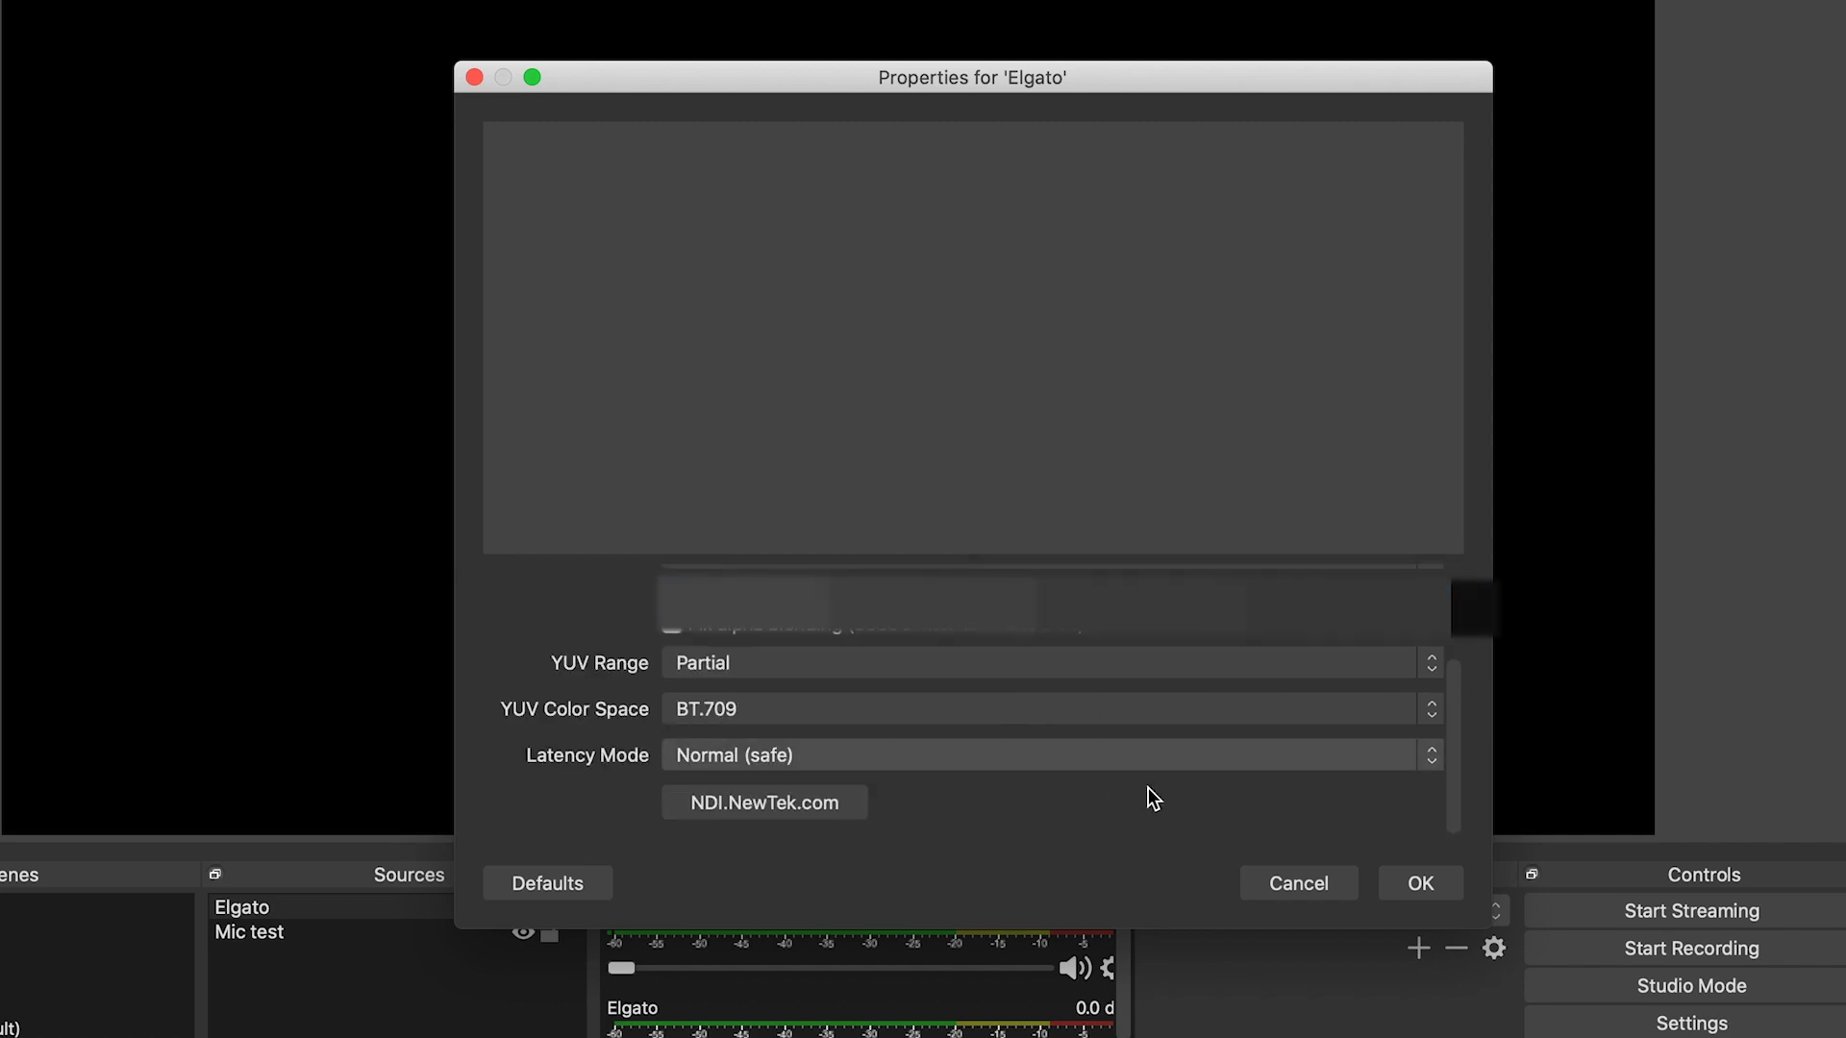
pyautogui.click(1419, 882)
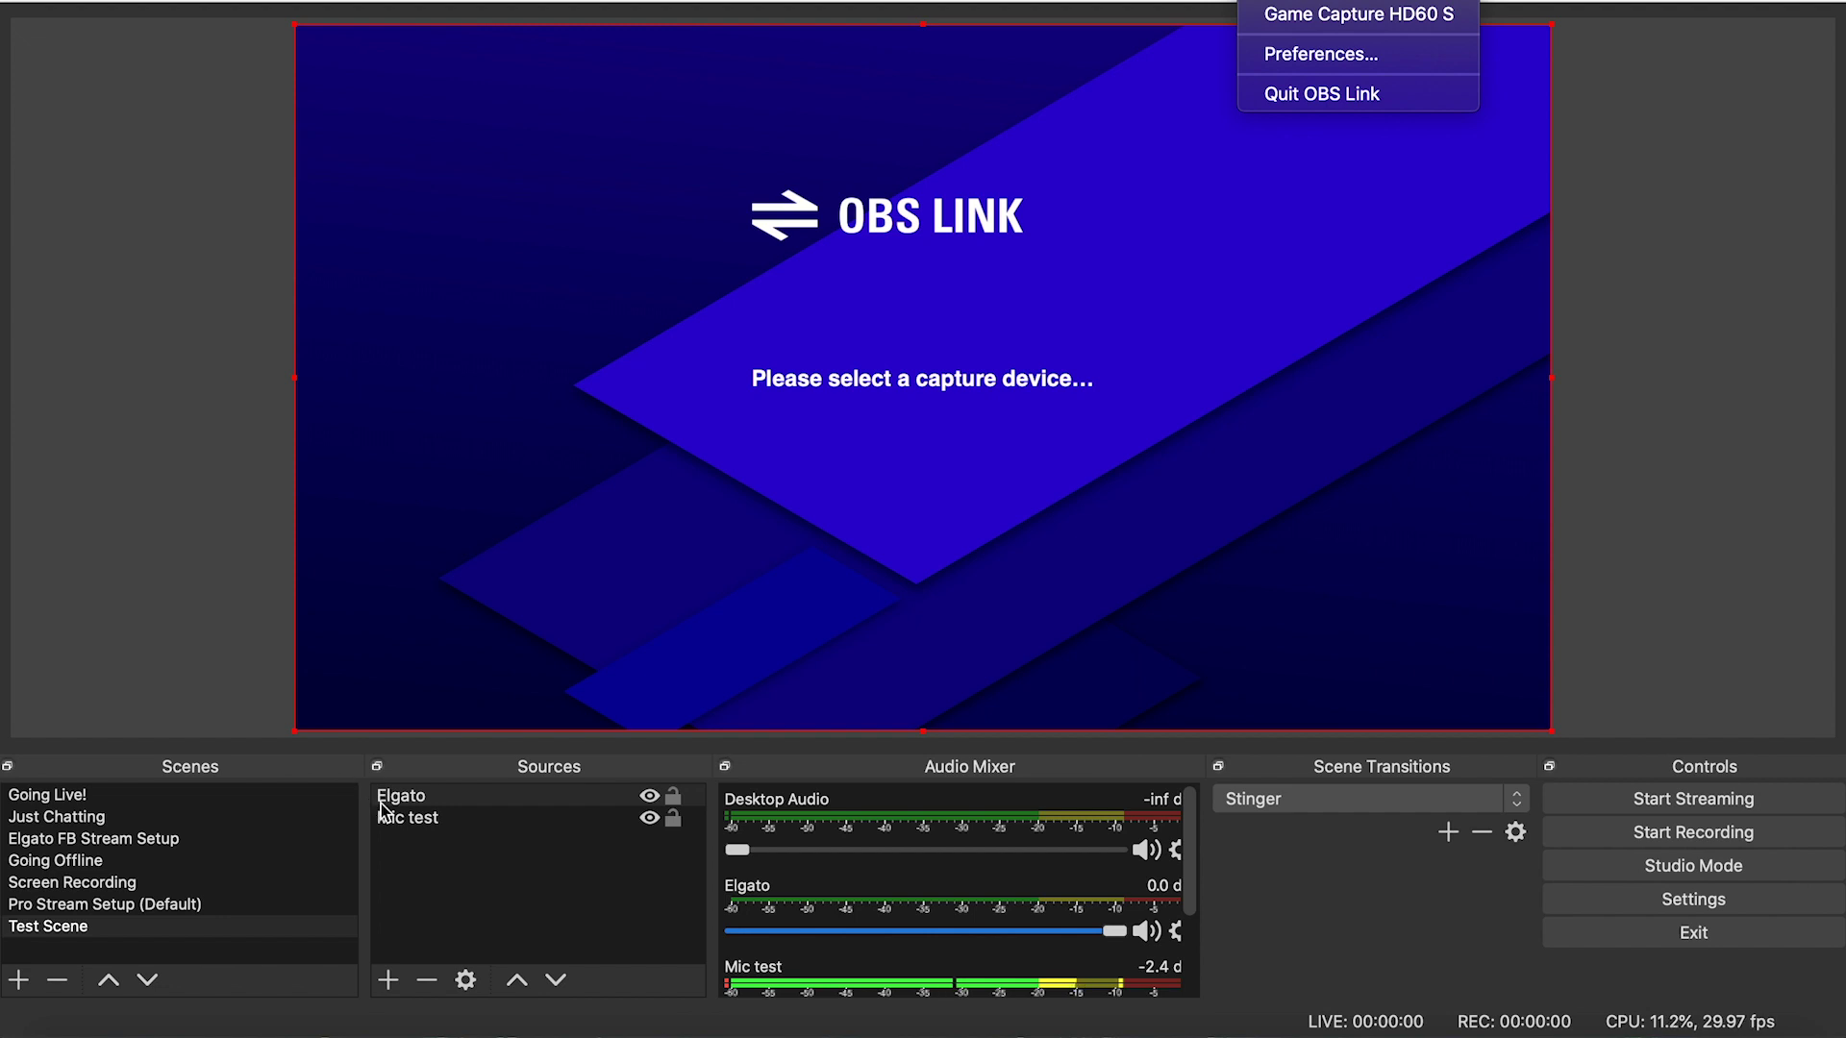
# - Select the Elgato source and set OBS Link's capture device to Game Capture HD60 S
pyautogui.click(428, 822)
pyautogui.click(417, 803)
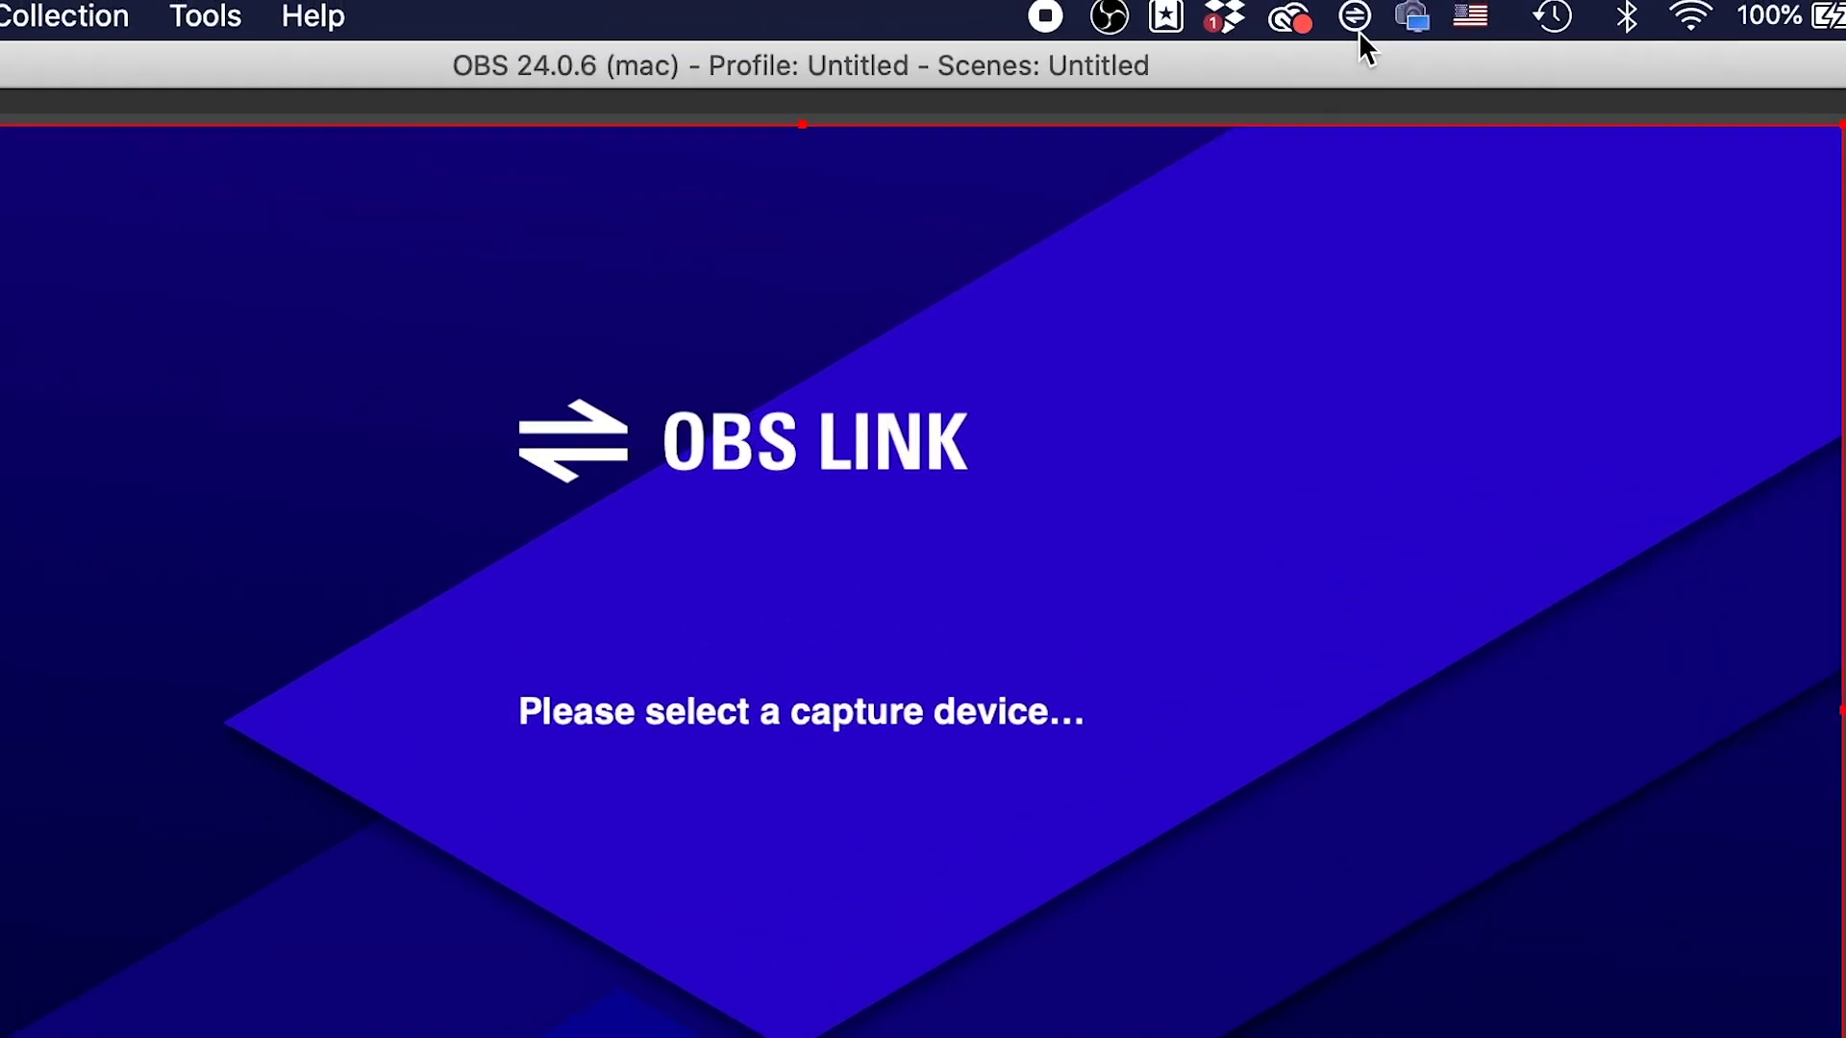
pyautogui.click(1359, 21)
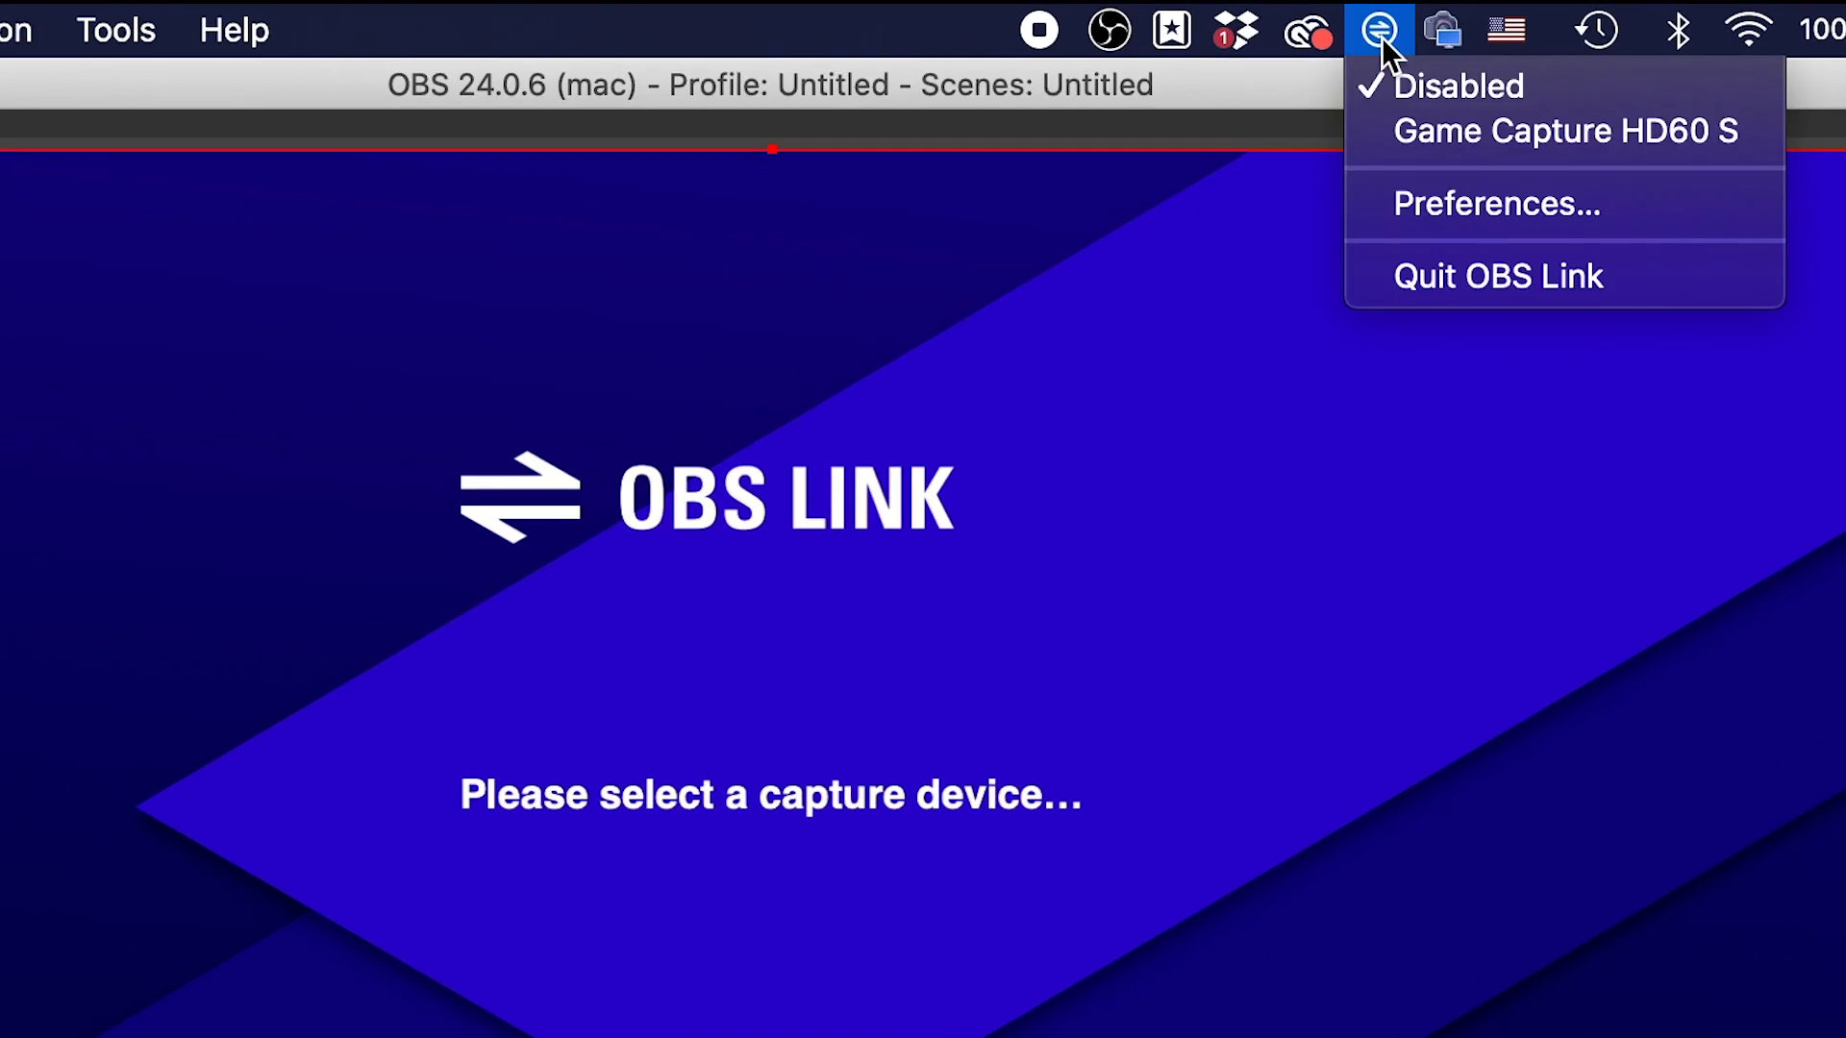
pyautogui.click(1461, 135)
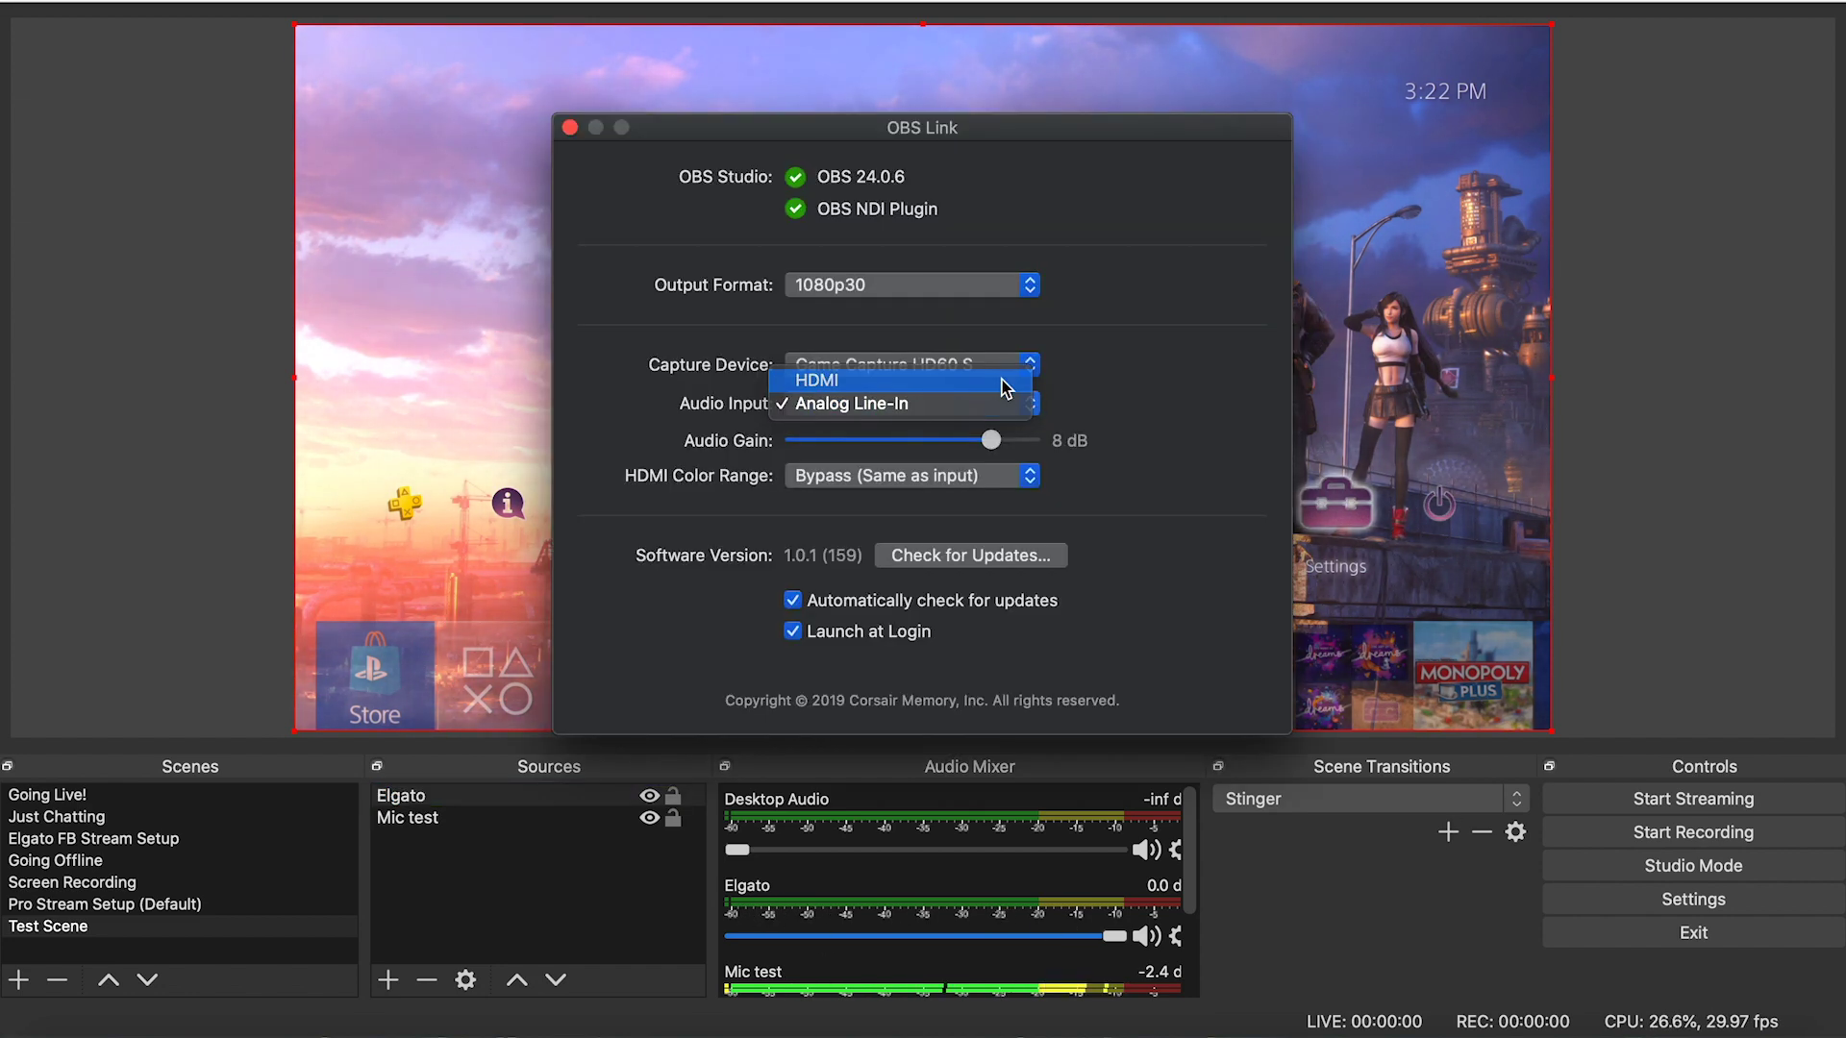
# - Set OBS Link's audio input to HDMI, then reopen the OBS Link menu
pyautogui.click(1002, 379)
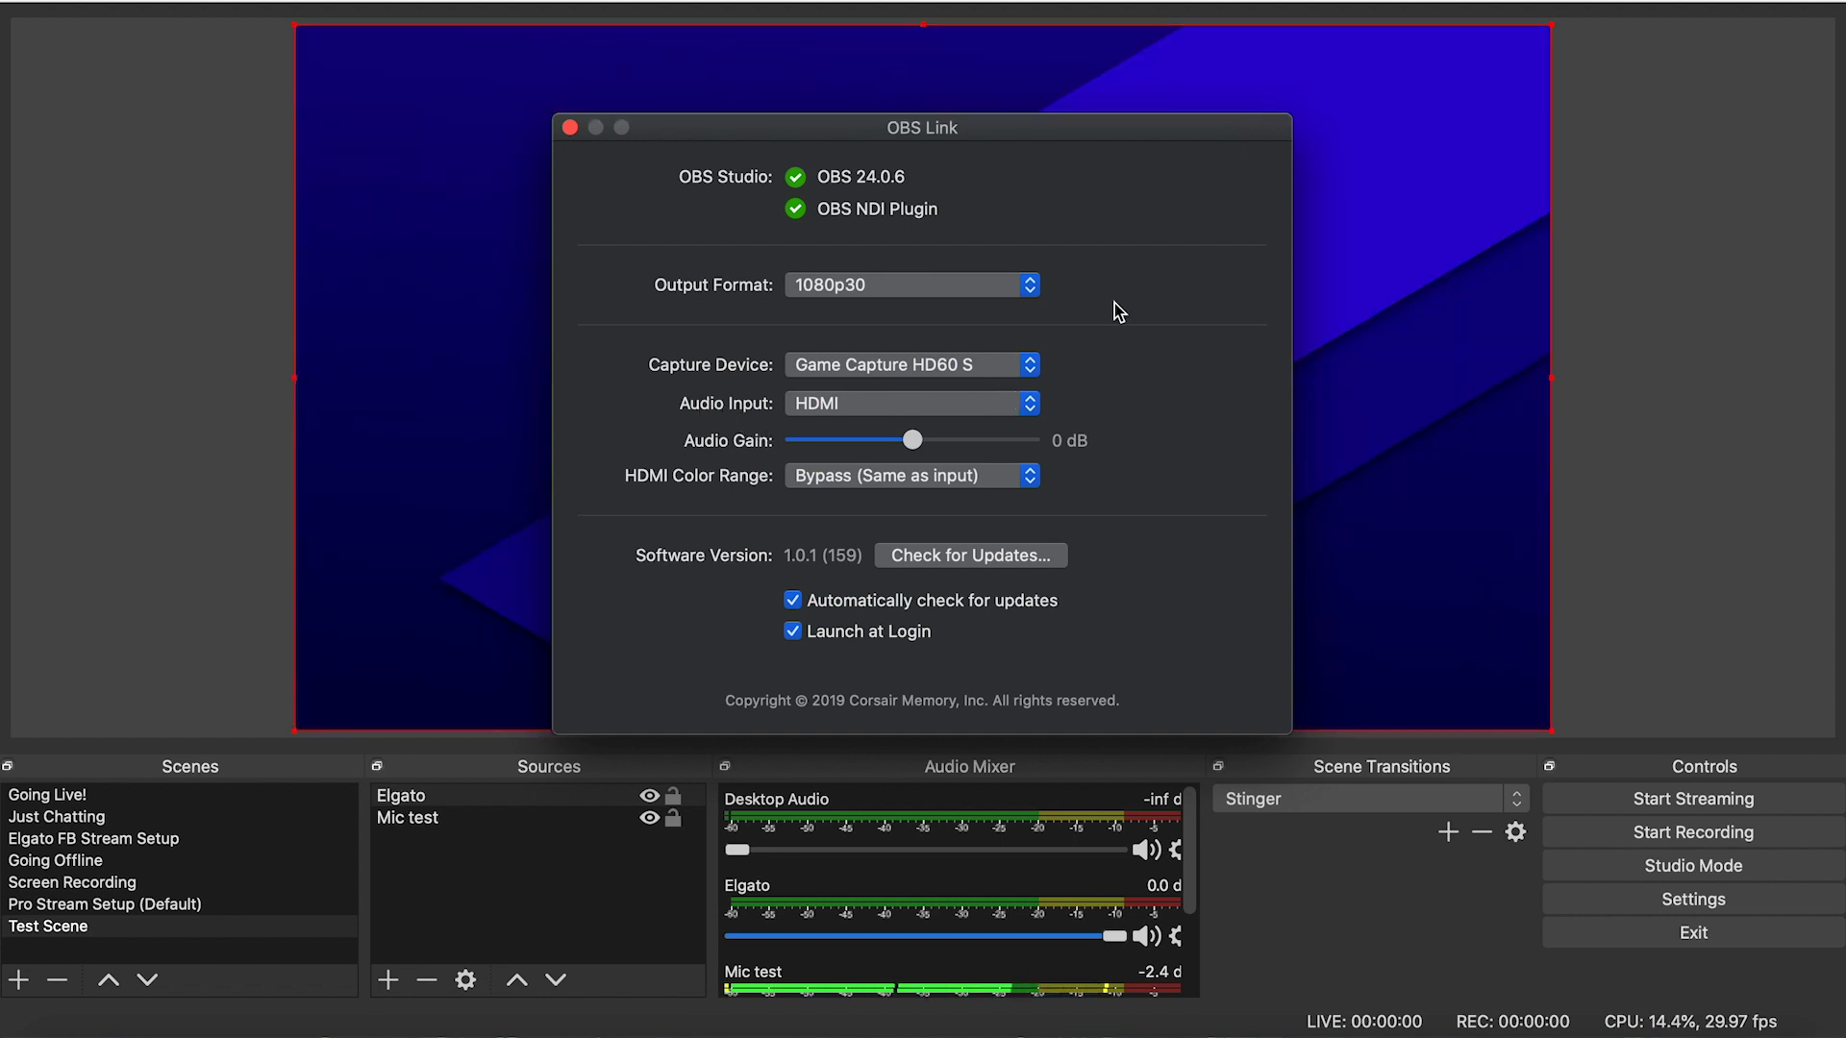
pyautogui.click(1466, 217)
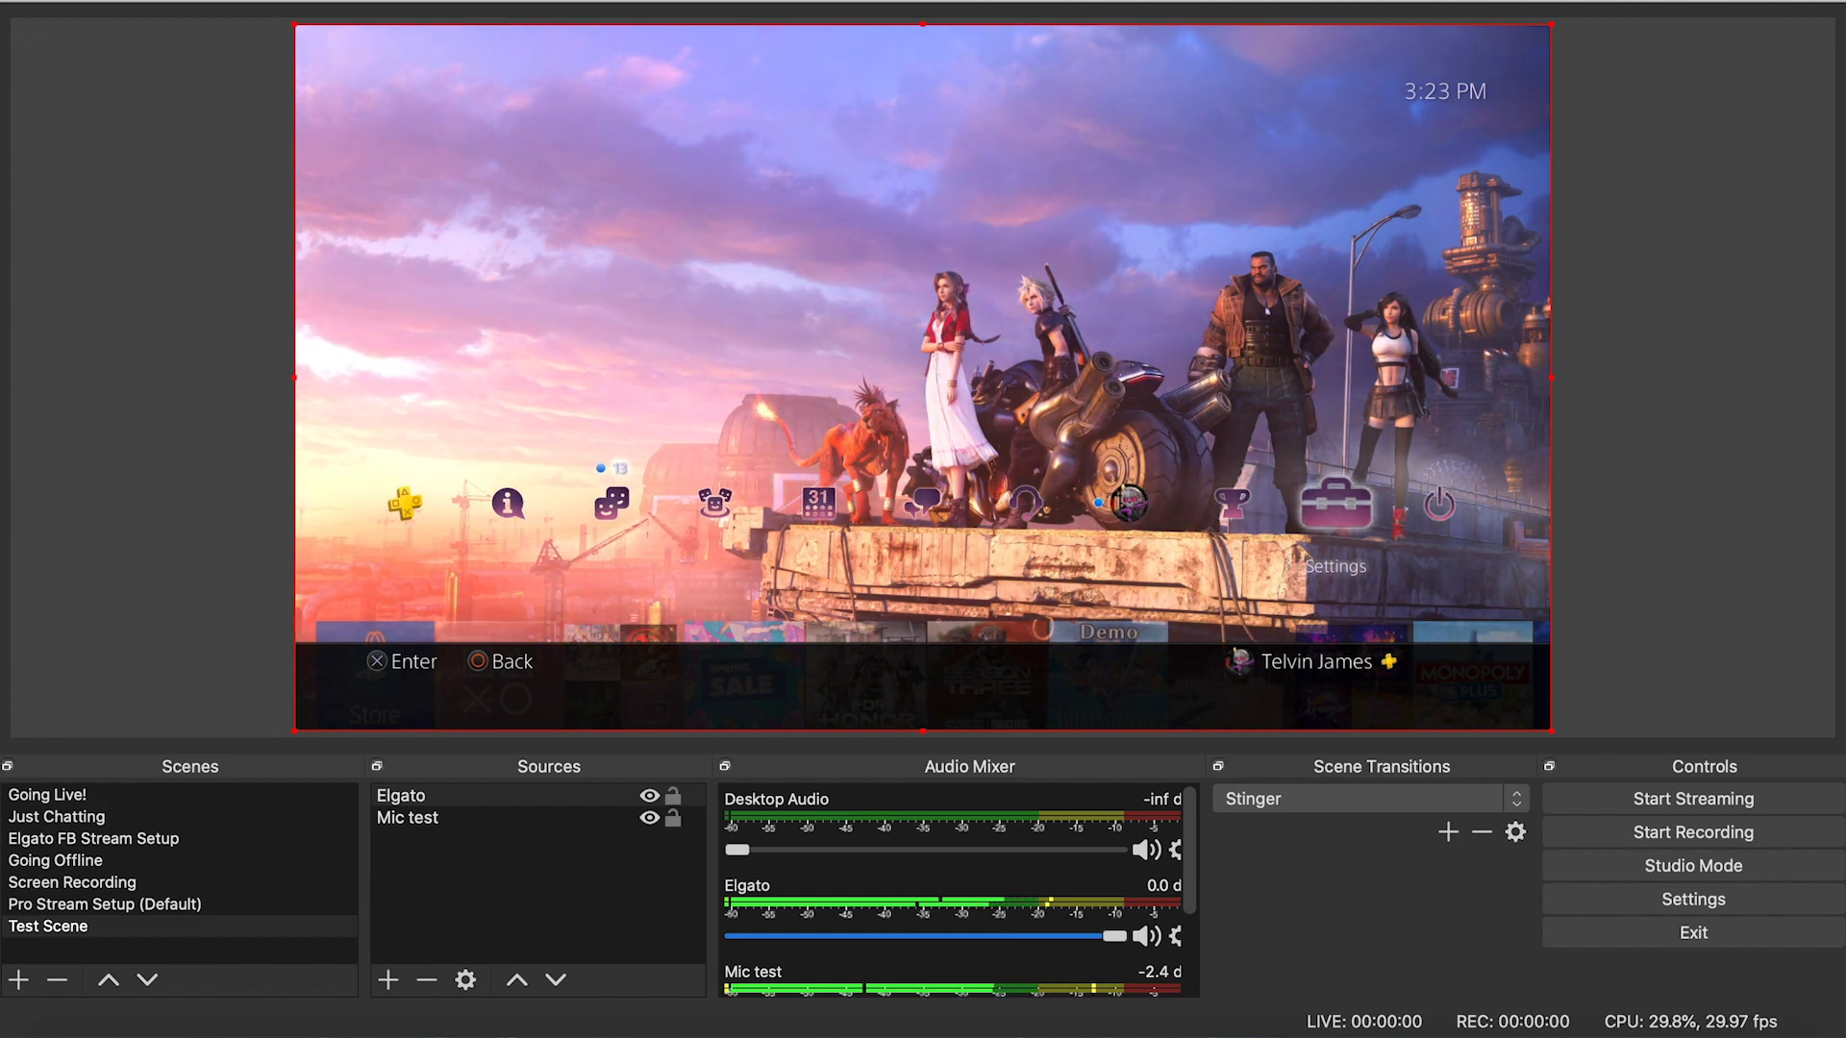
pyautogui.click(1247, 3)
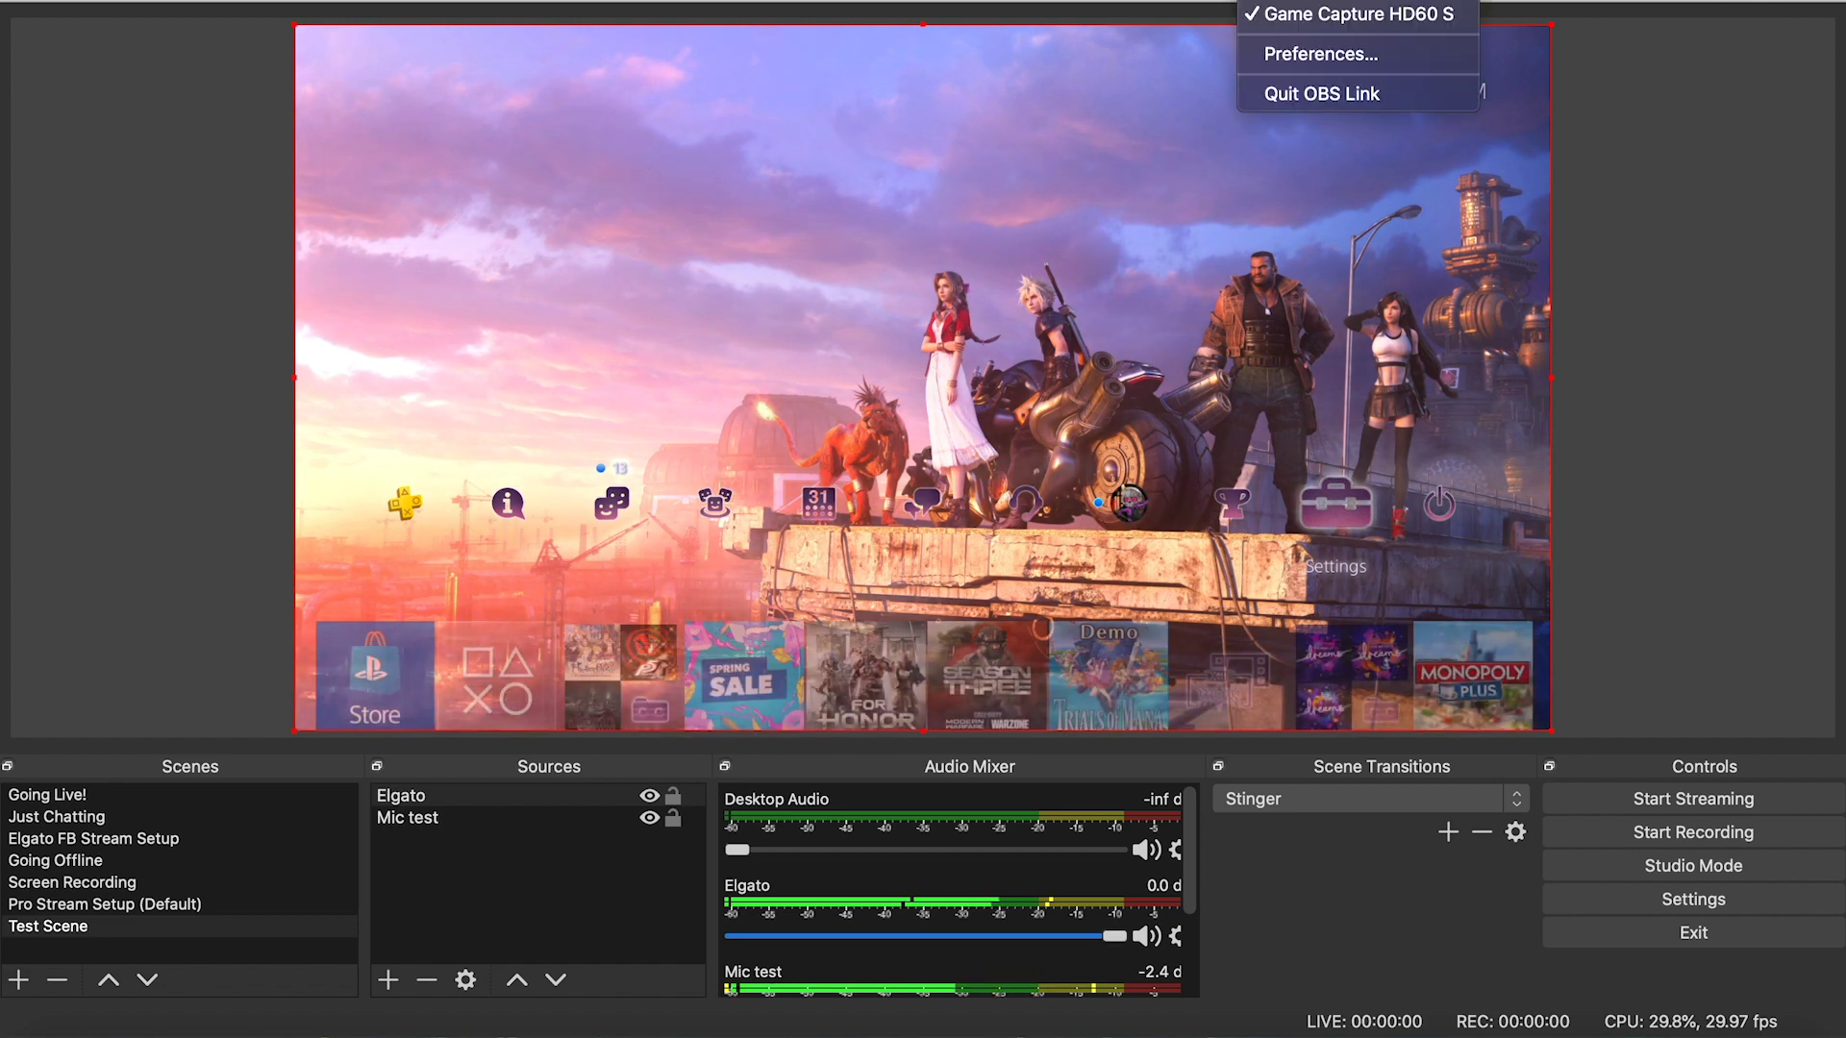
# - Set the Game Capture HD60 S audio input to Analog Line-In in OBS Link preferences
pyautogui.click(1287, 54)
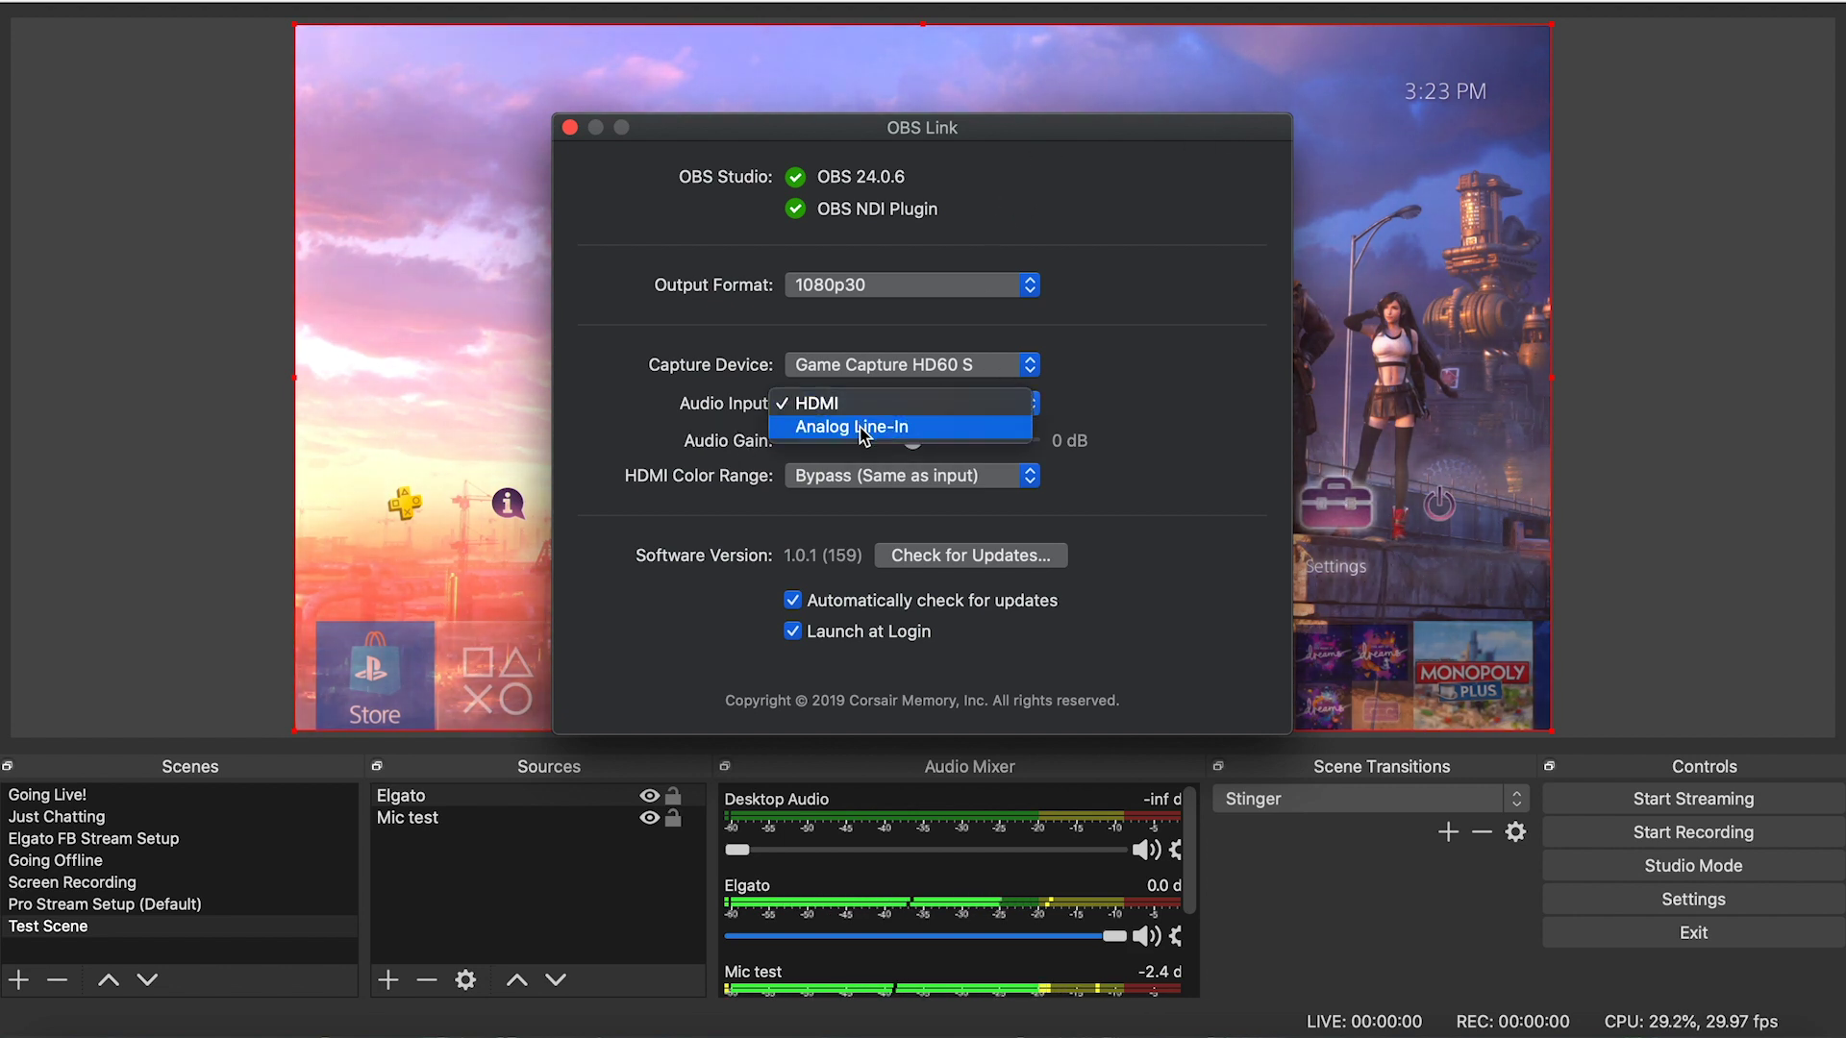
pyautogui.click(861, 429)
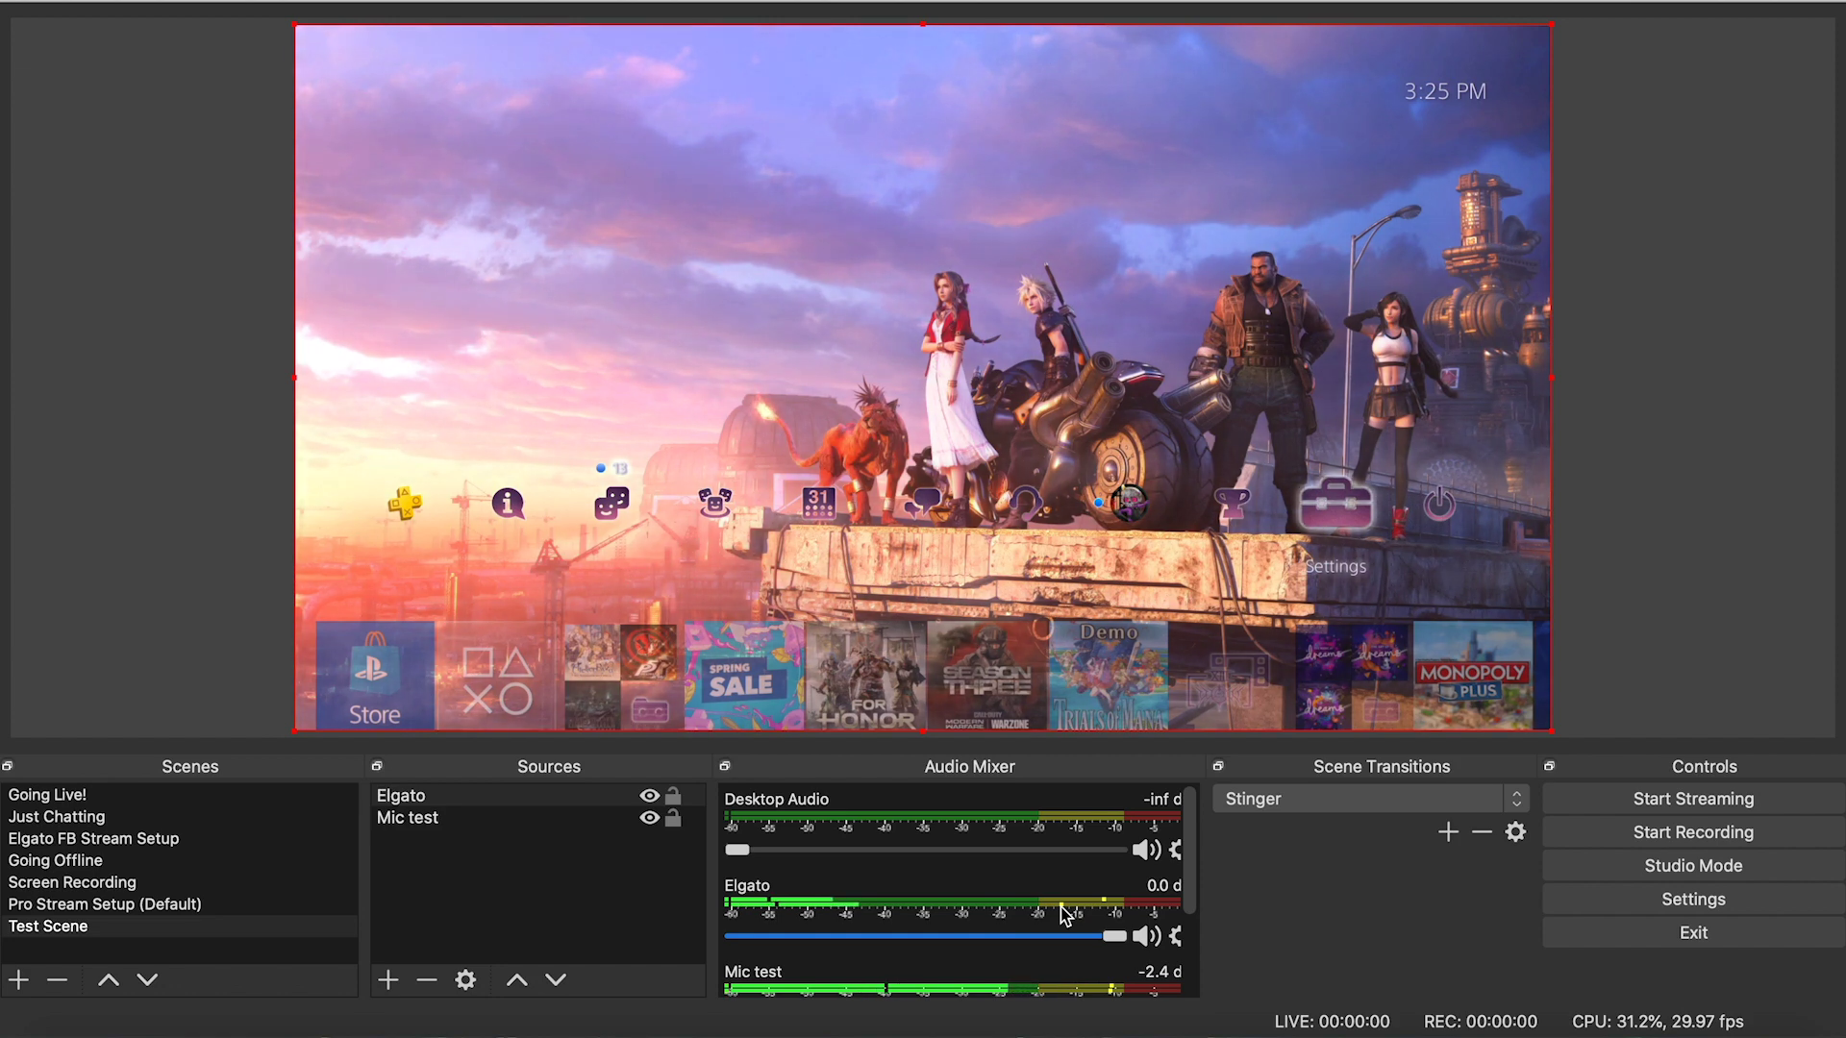
pyautogui.scroll(-2, 1065, 913)
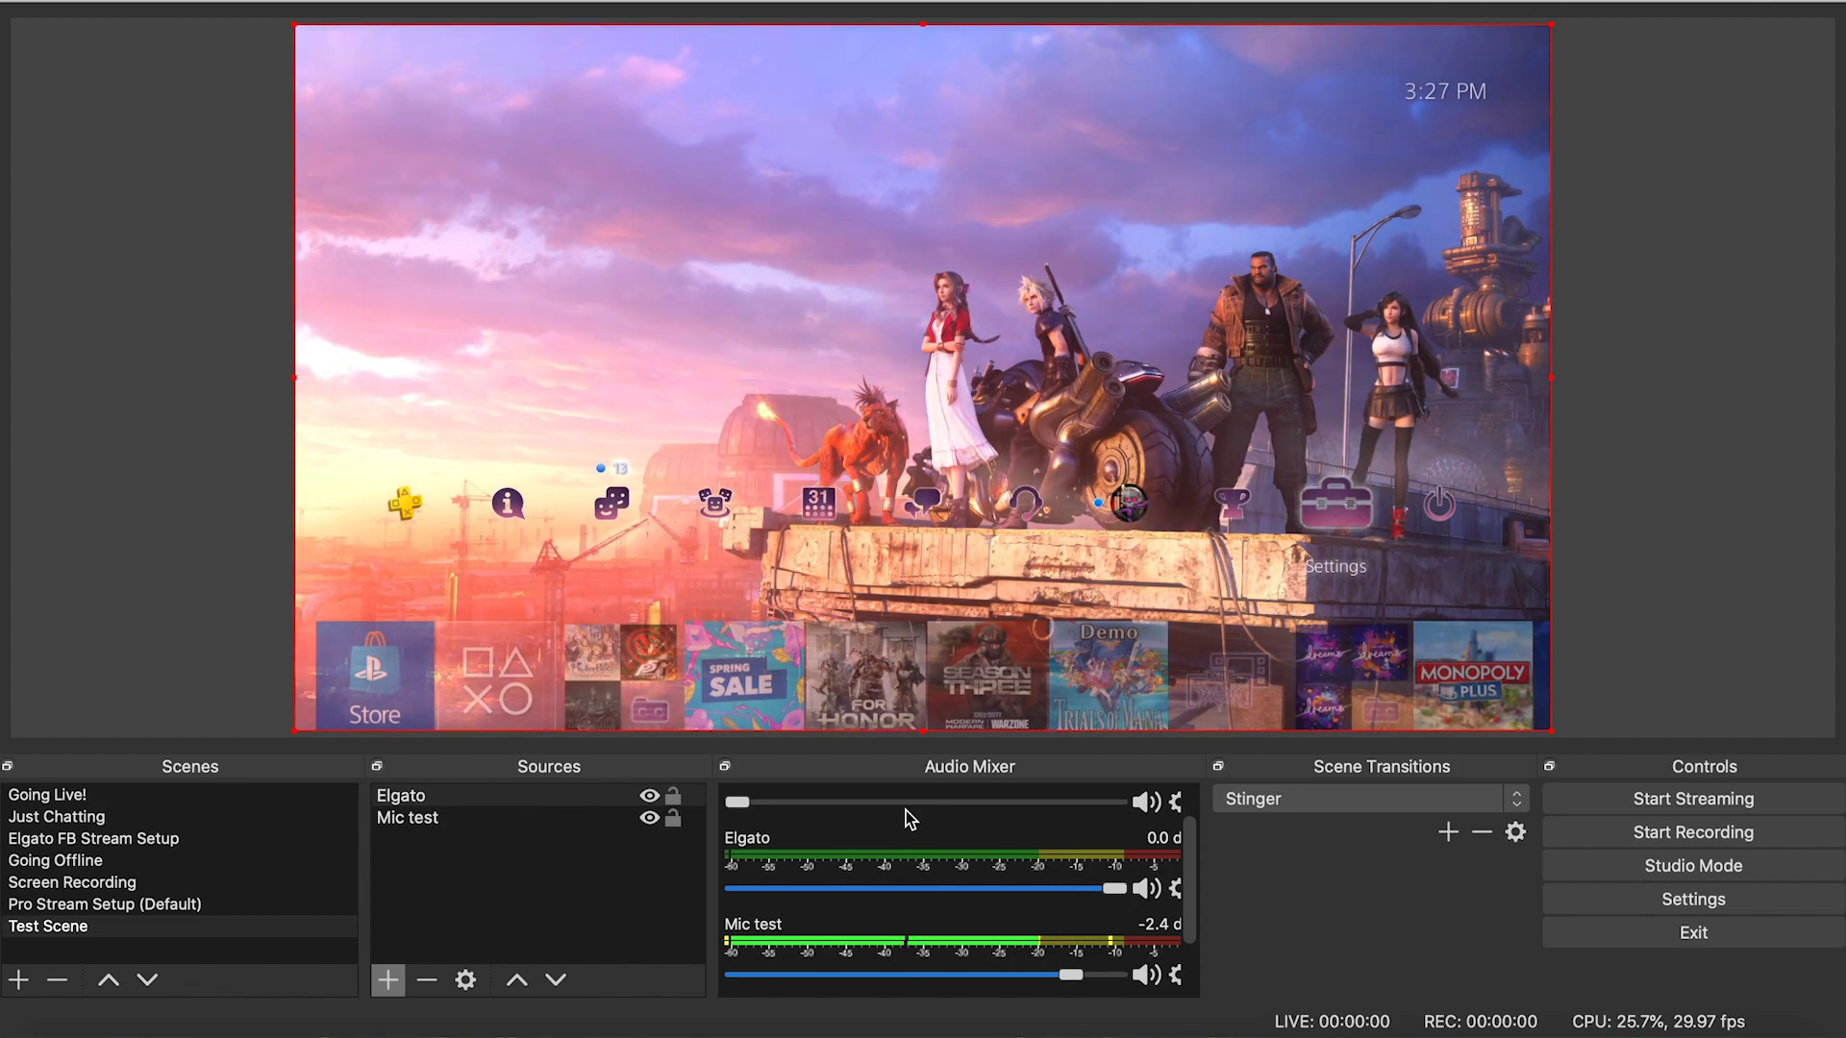
# - Add a Video Capture Device source named 'Camera test'
pyautogui.click(394, 977)
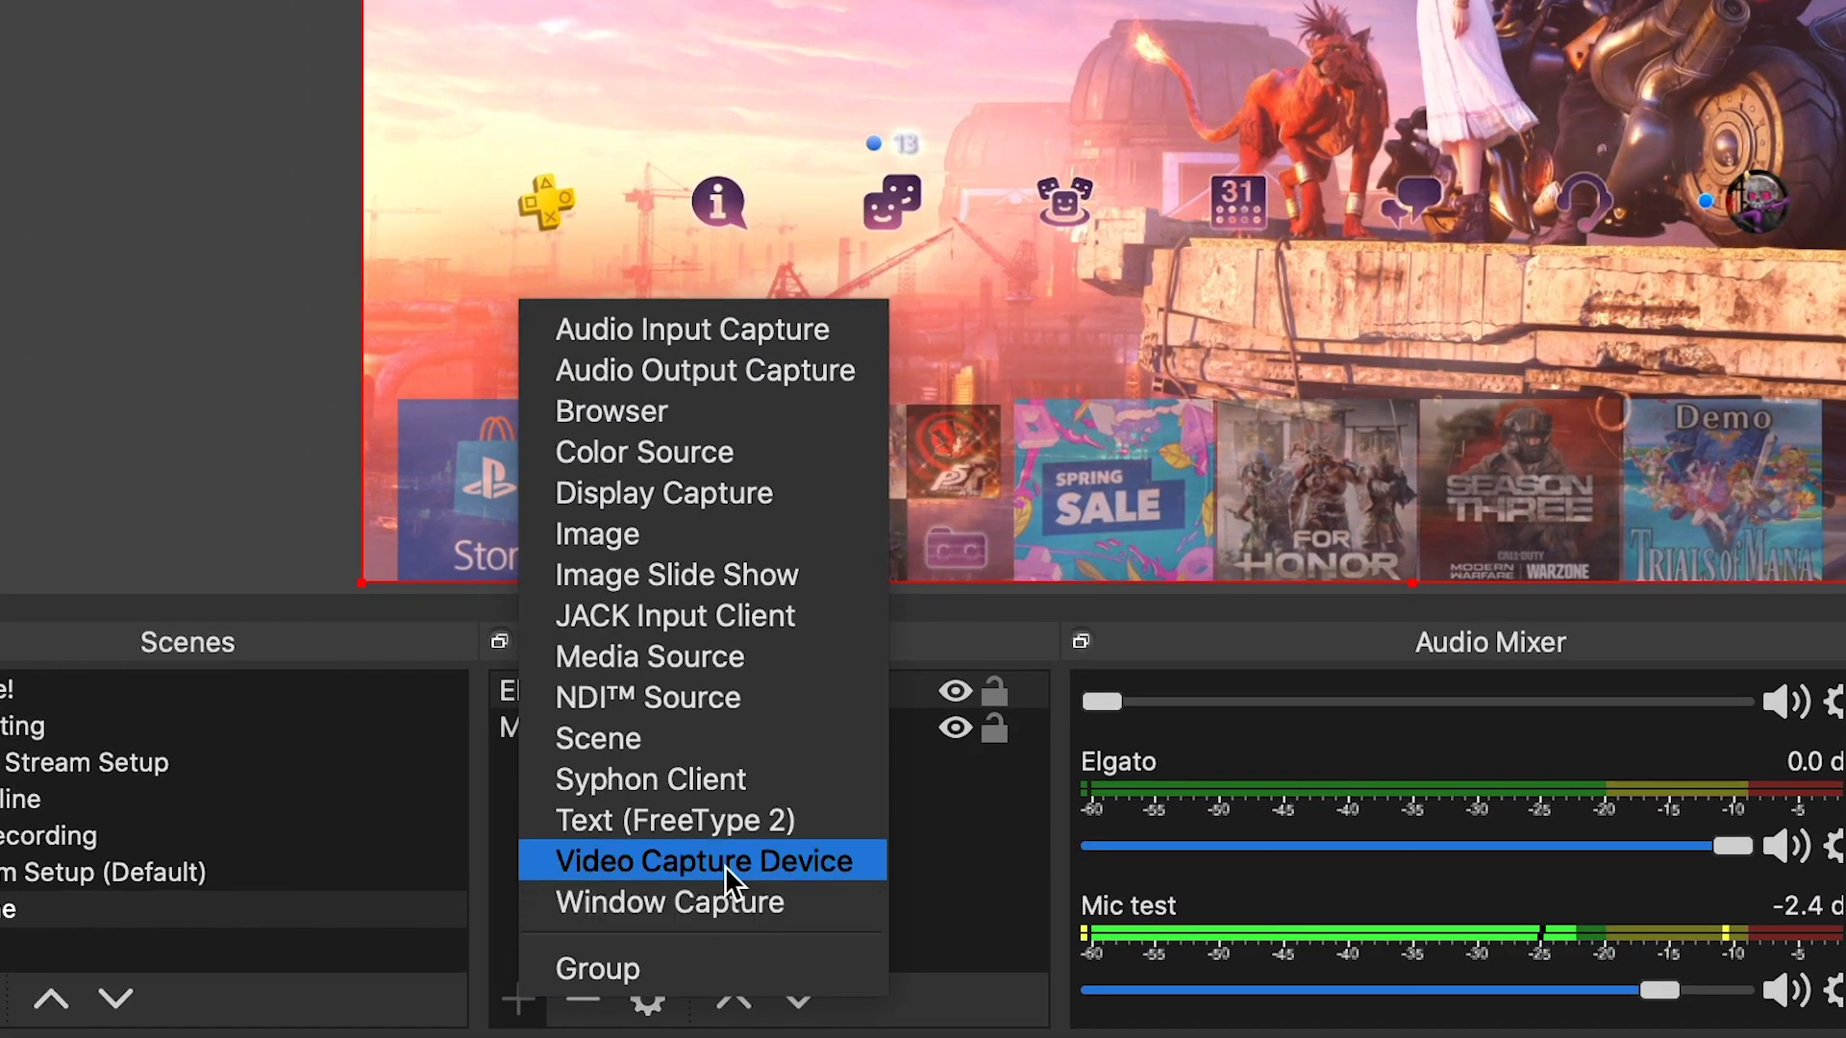
pyautogui.click(725, 861)
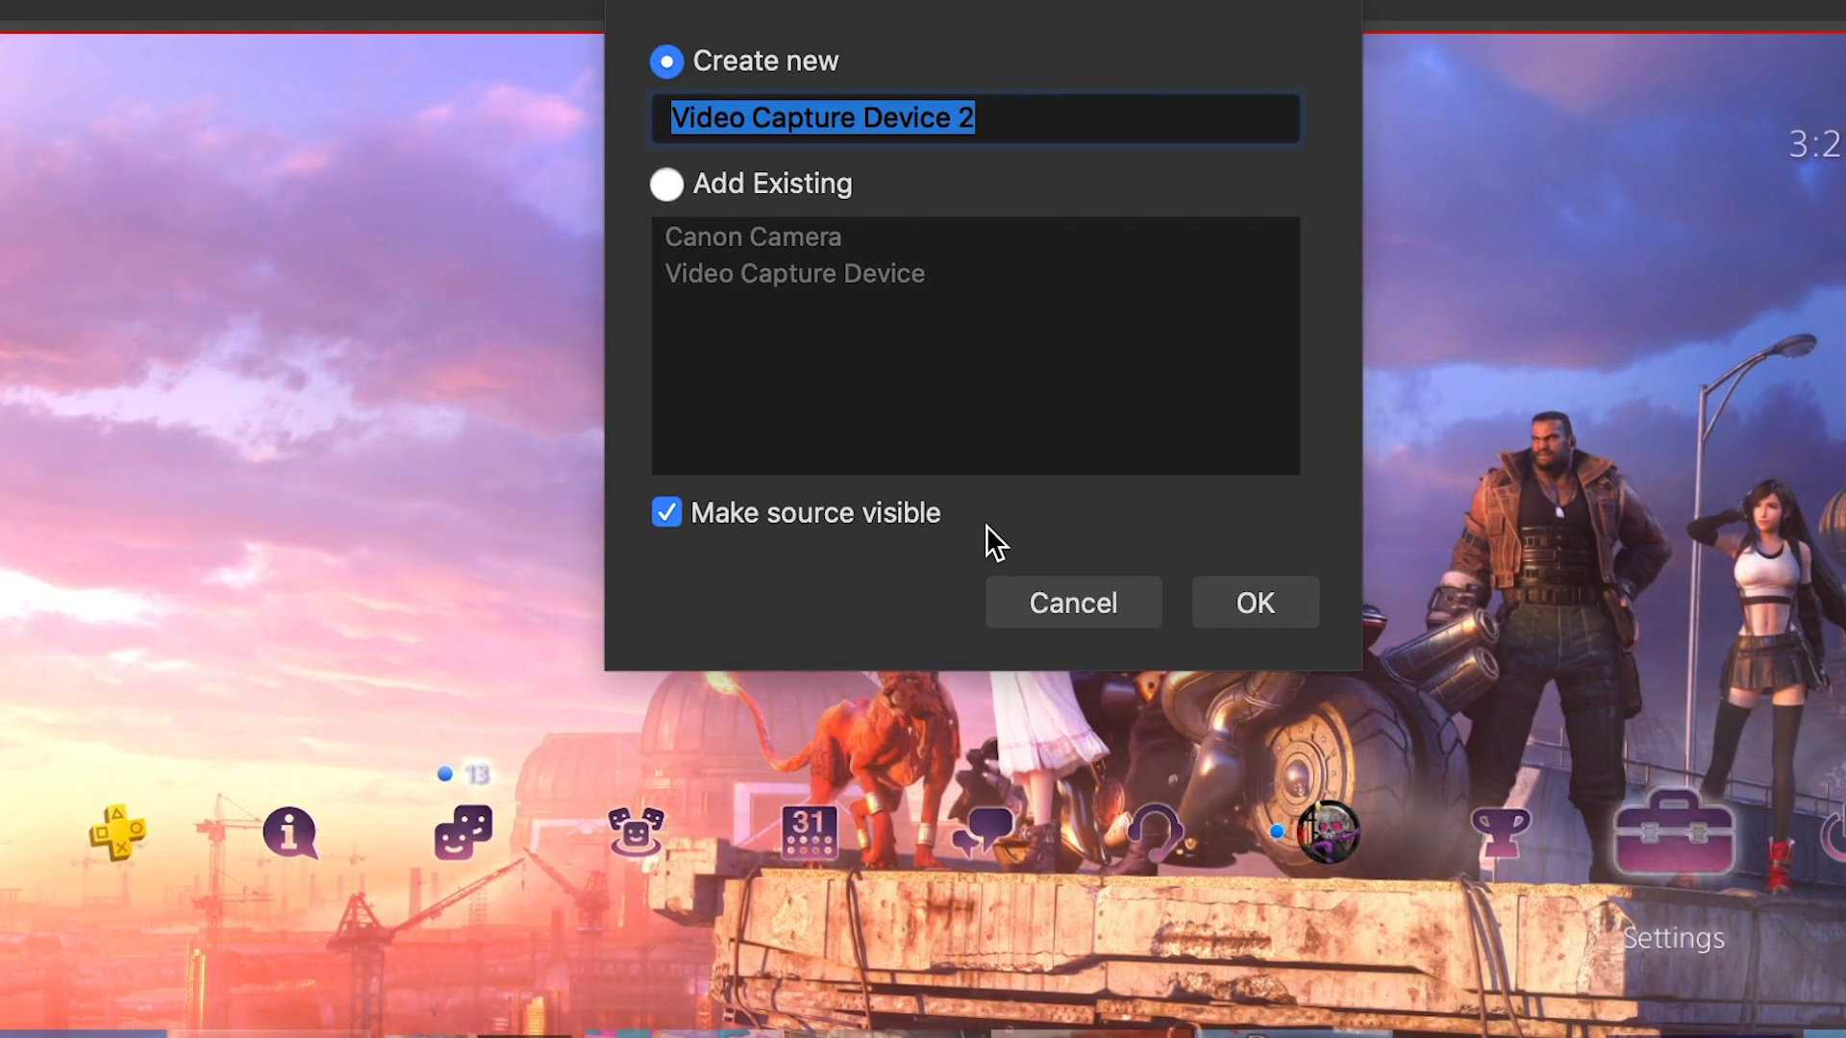
pyautogui.write('Camera teast')
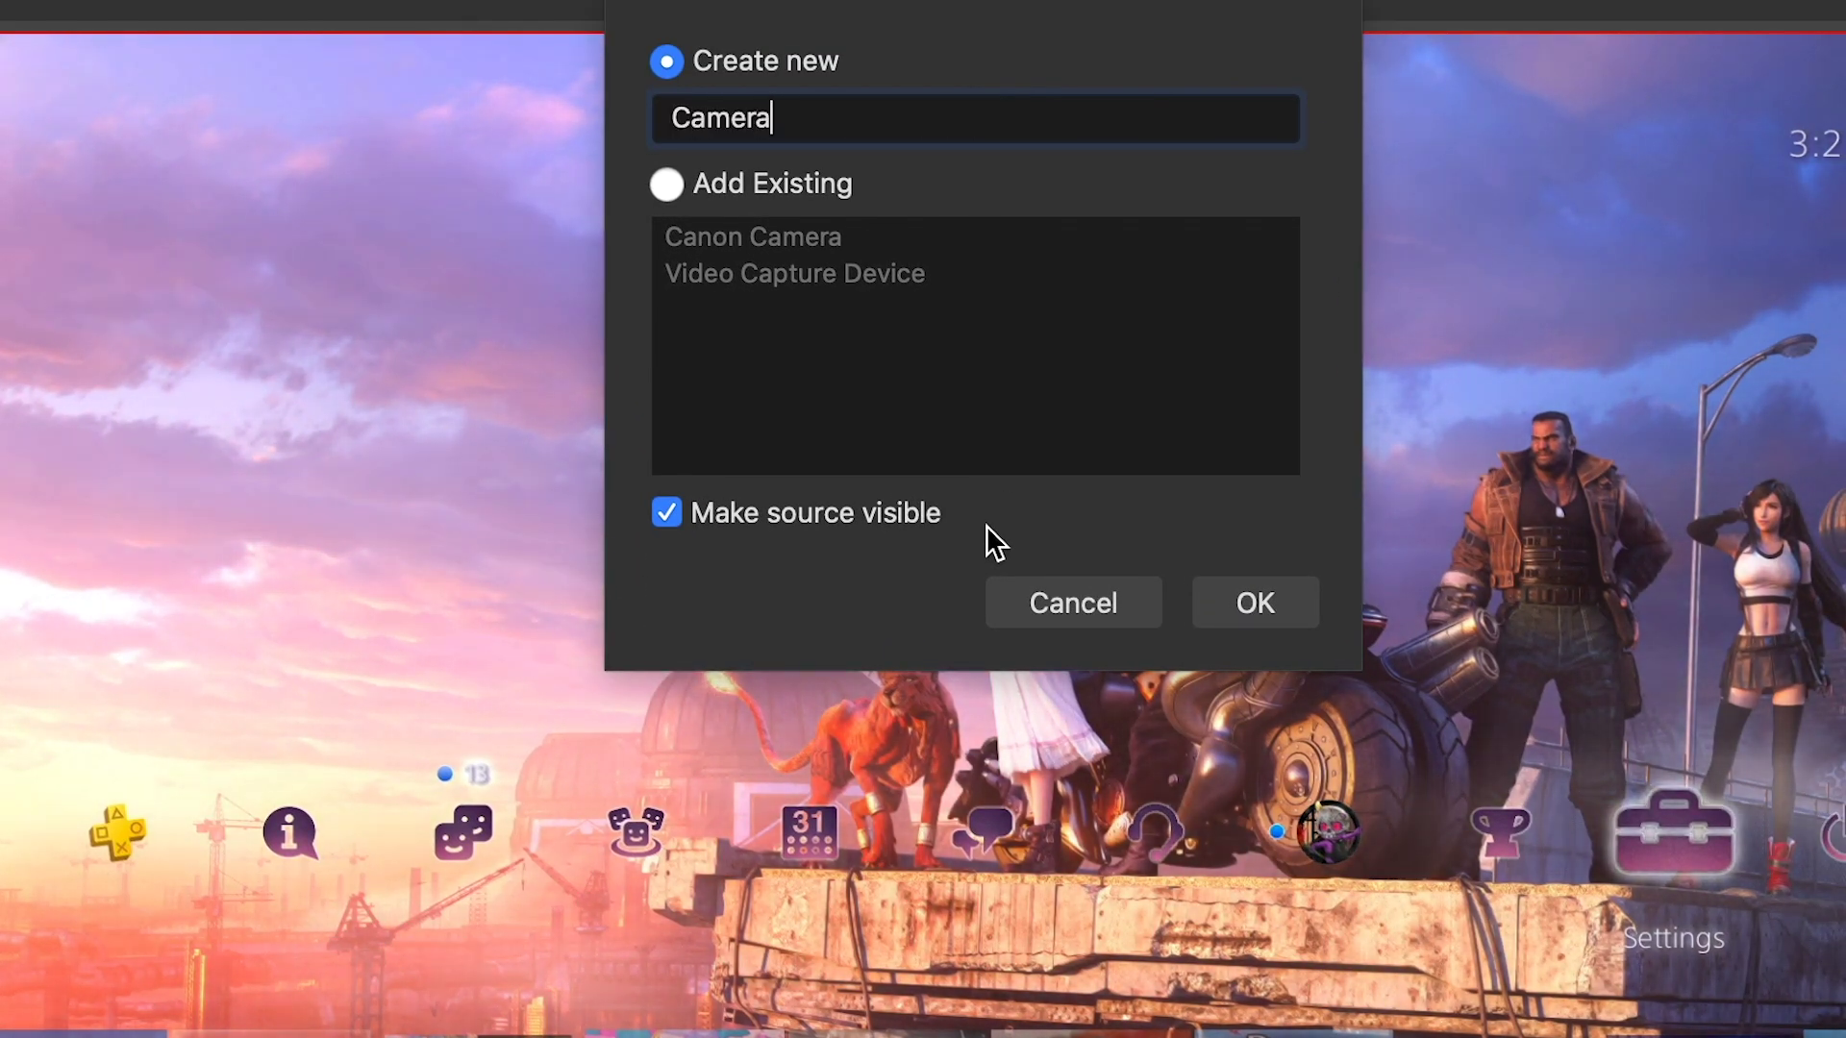
pyautogui.press('BackSpace')
pyautogui.press('BackSpace')
pyautogui.press('BackSpace')
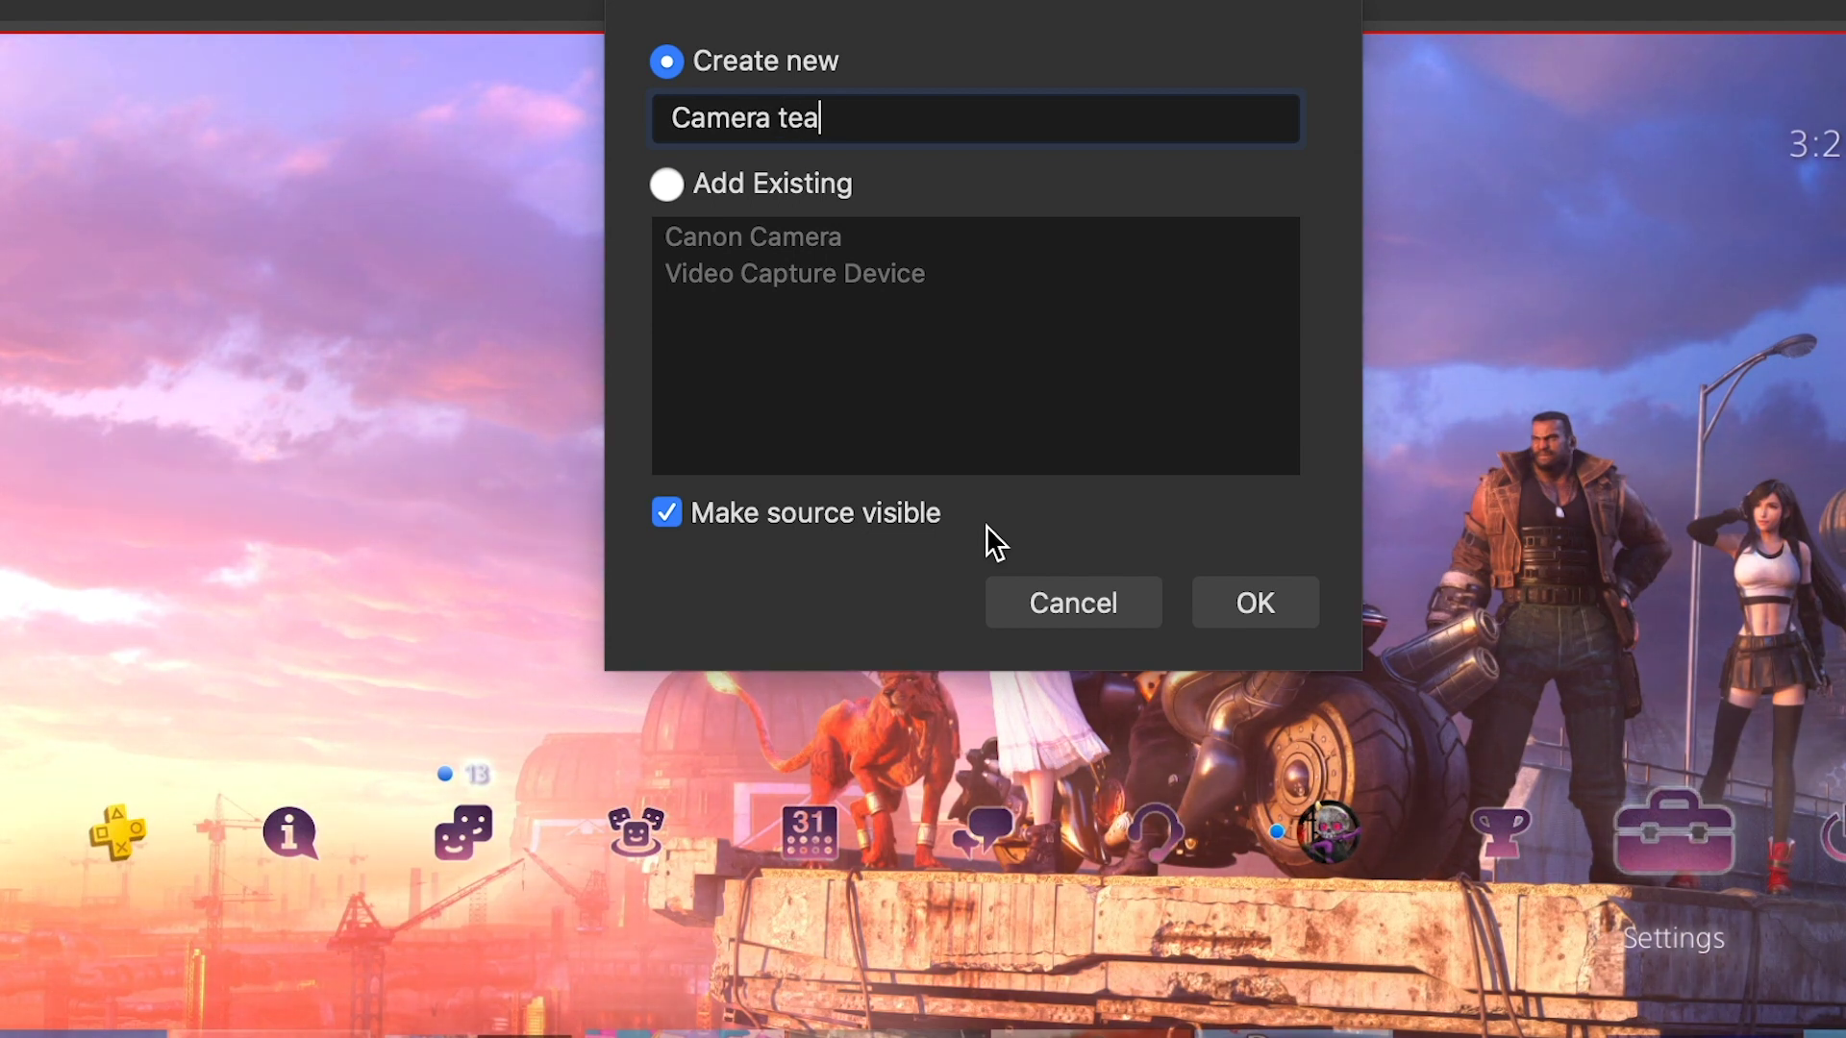
pyautogui.write('st')
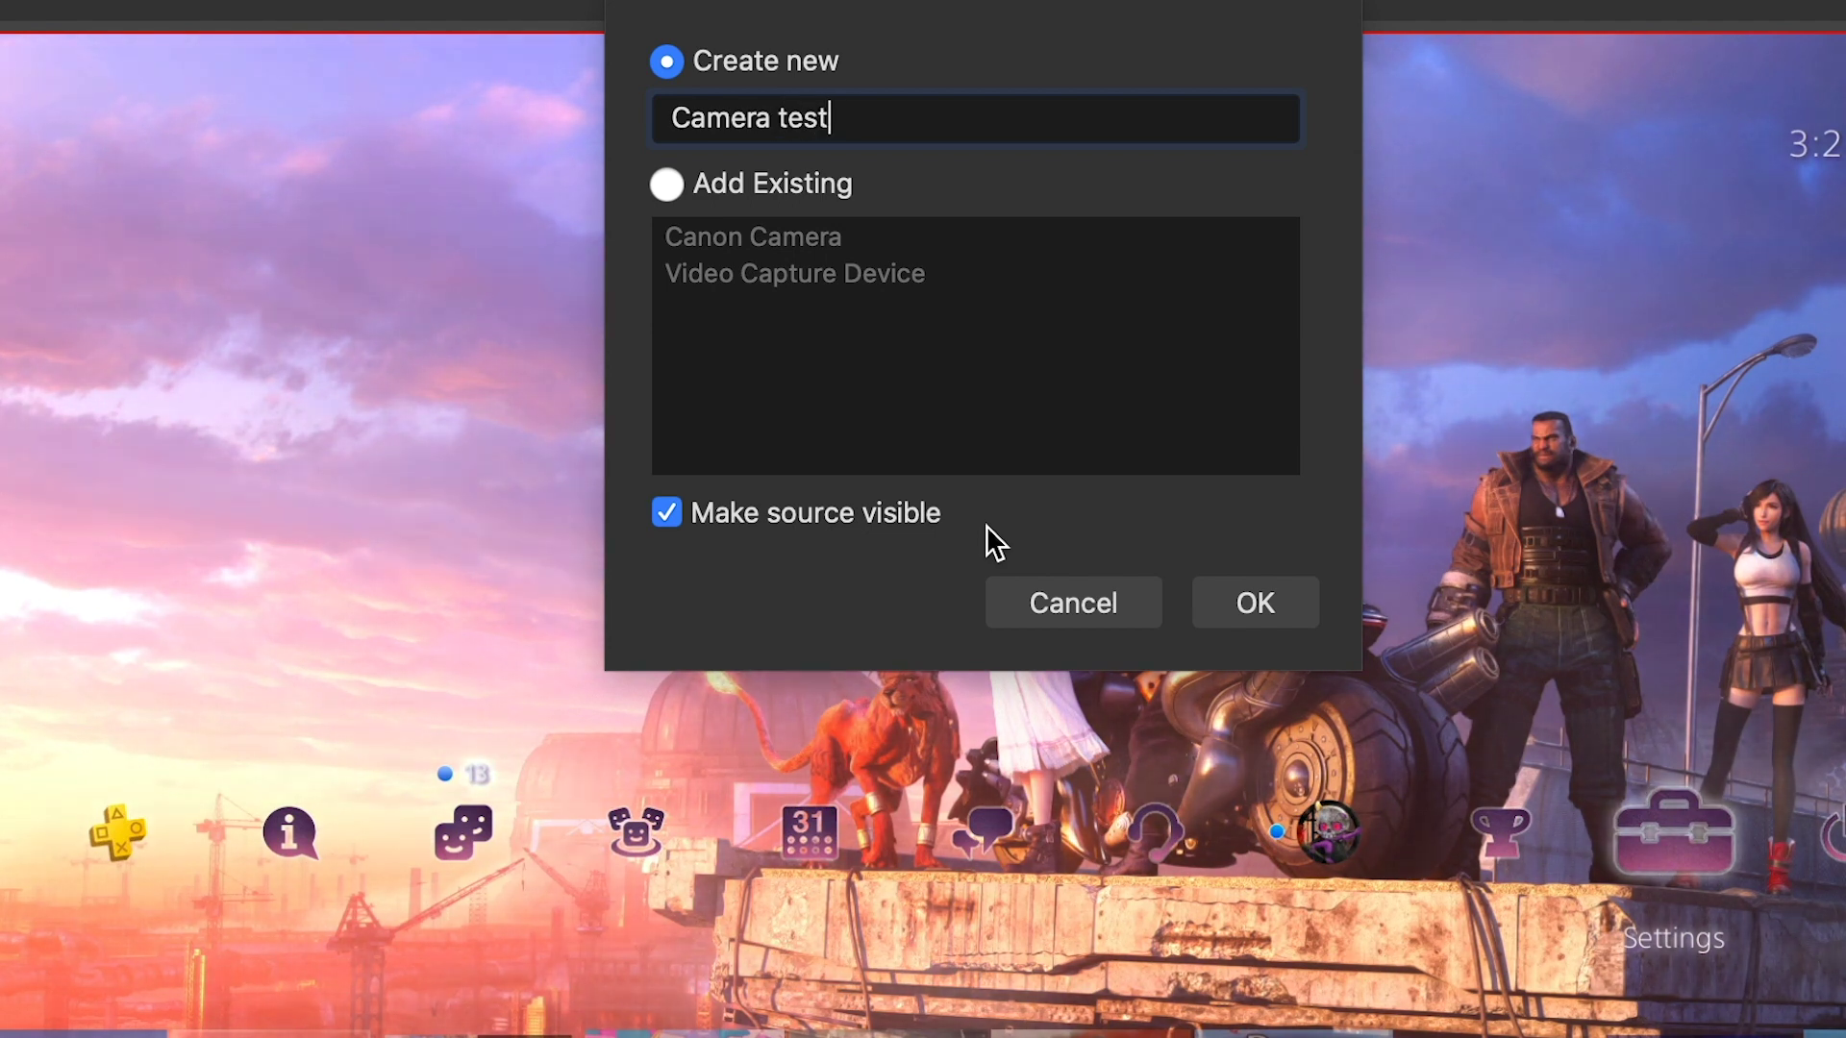
pyautogui.click(1221, 596)
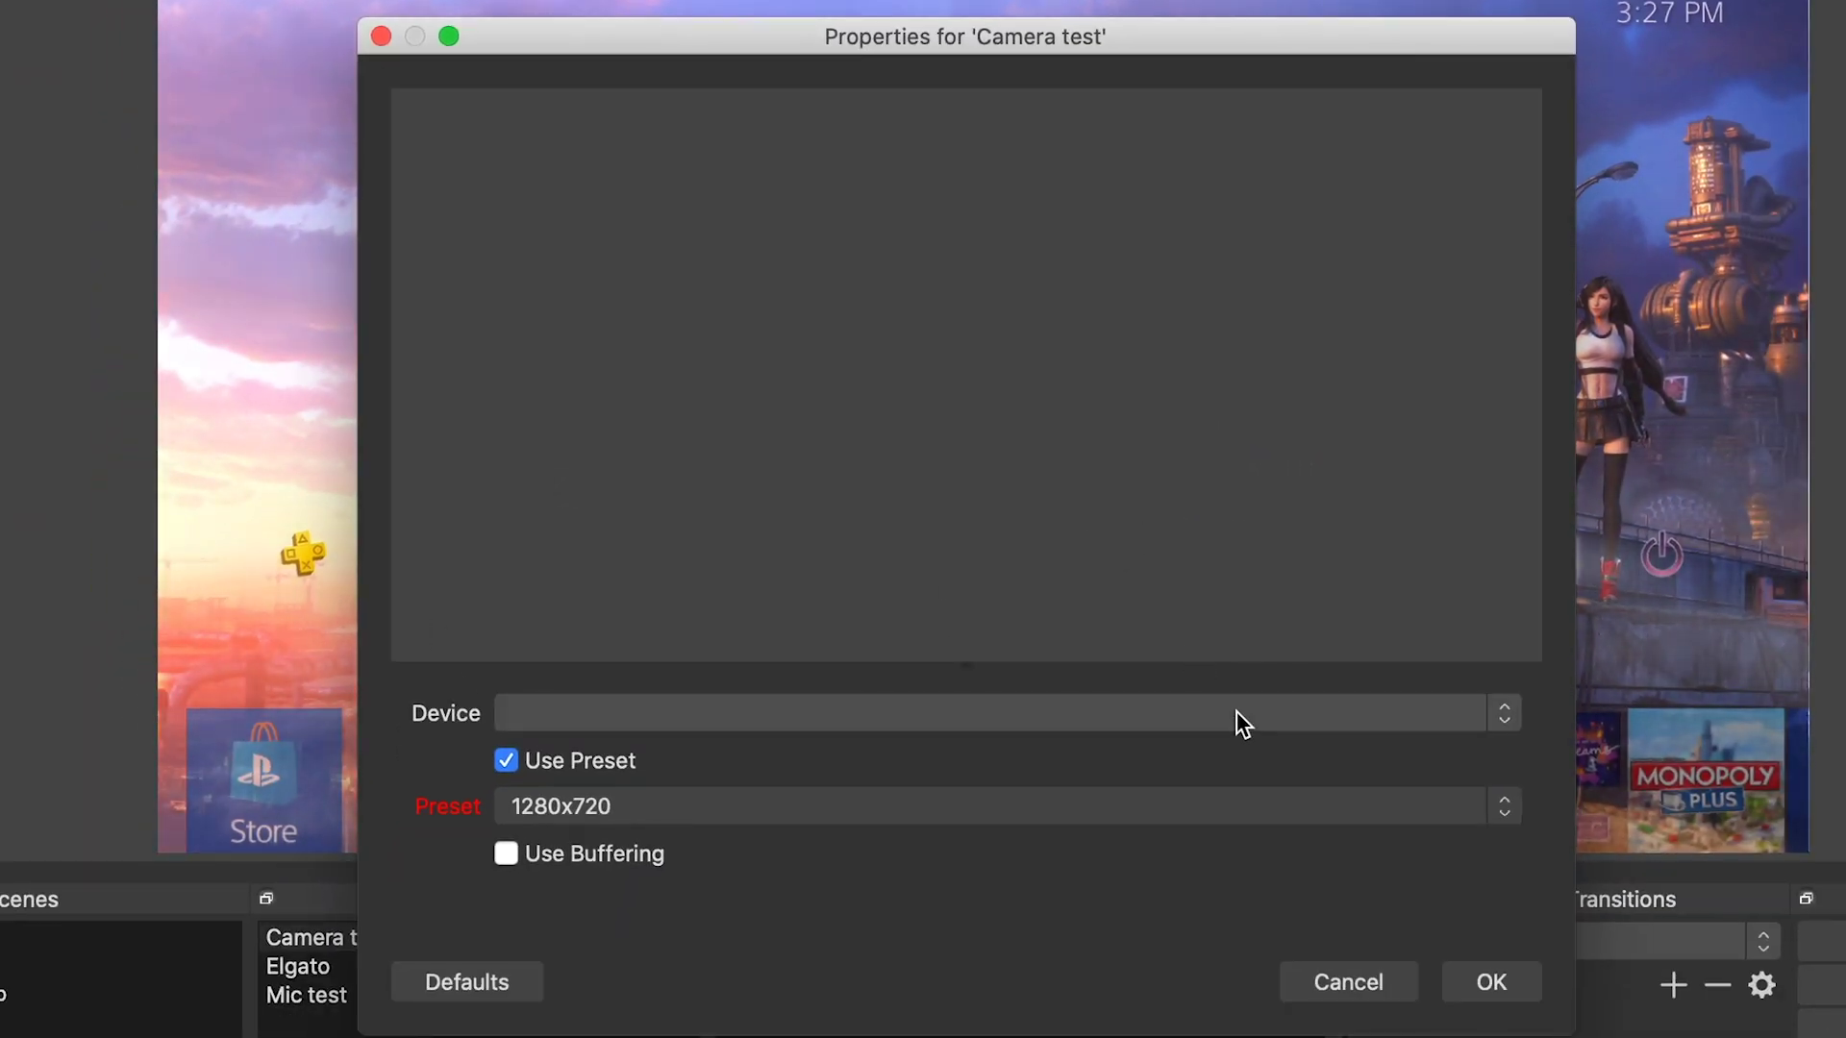
# - Set the Camera test device to Cam Link 4K #3 and shrink it toward the top-left corner
pyautogui.click(1505, 716)
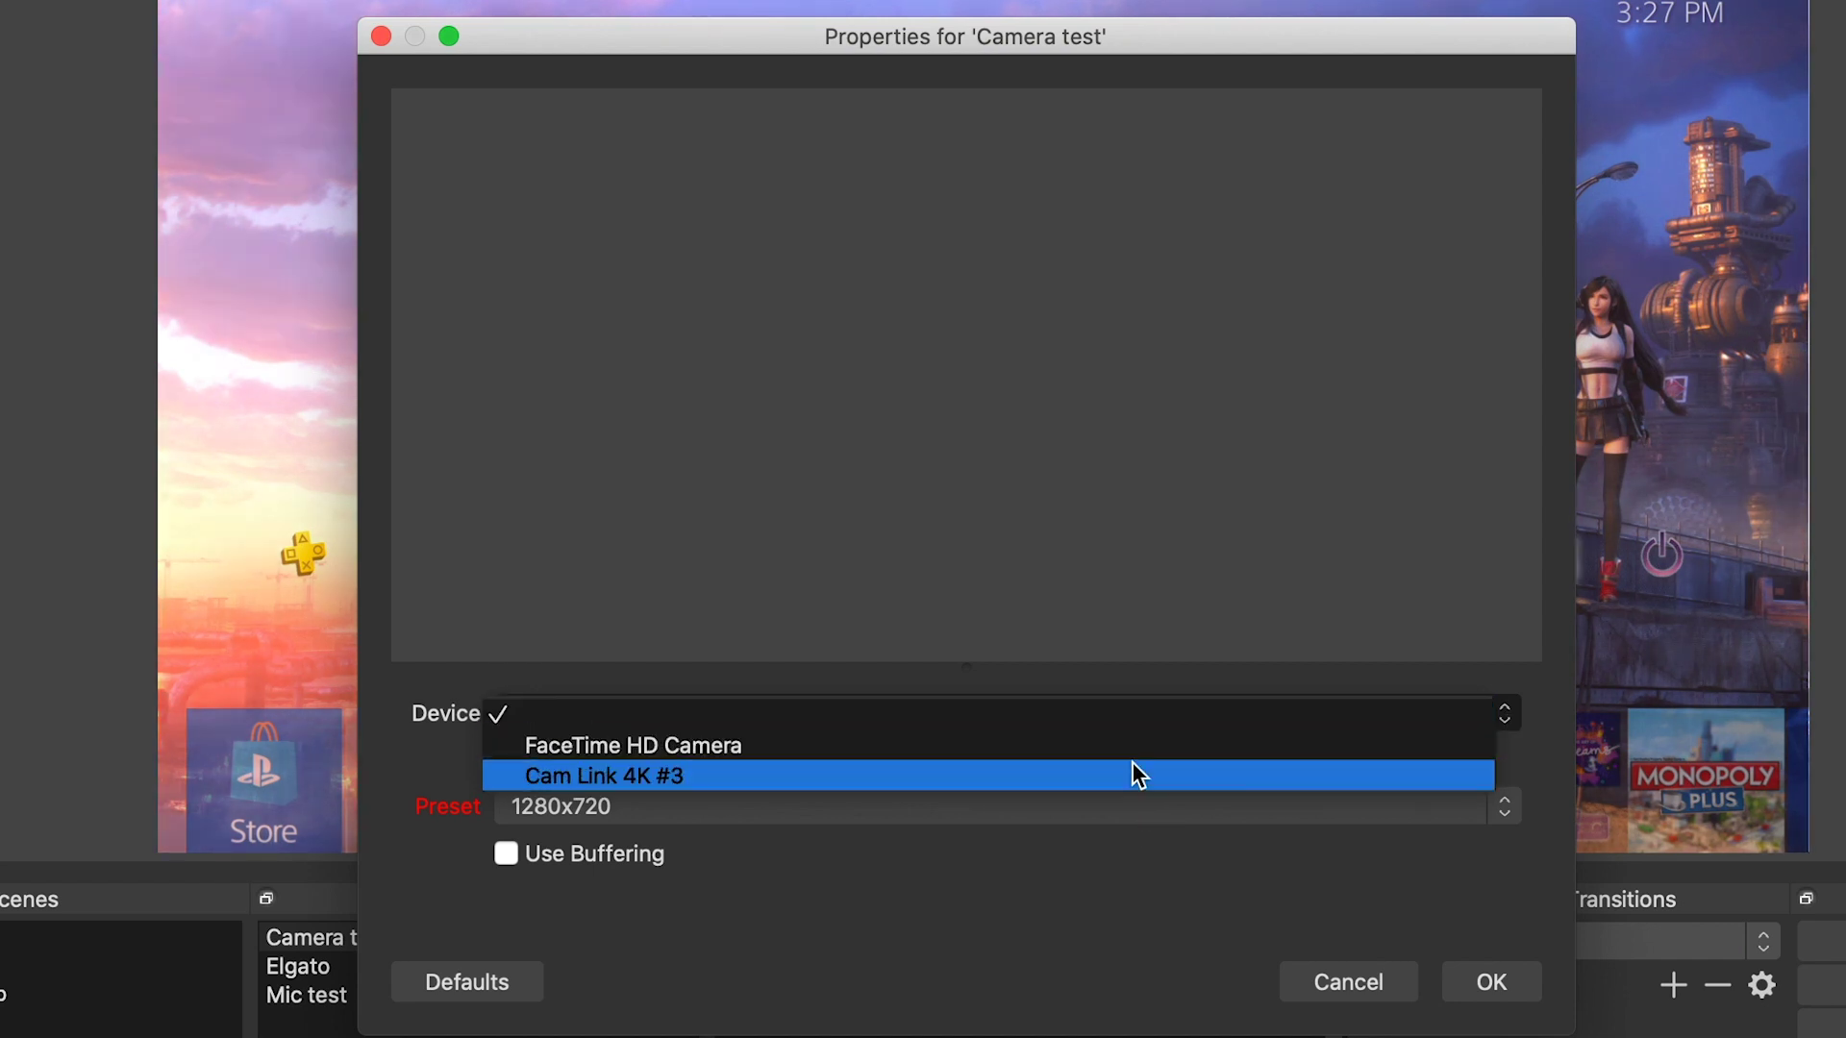
pyautogui.click(746, 781)
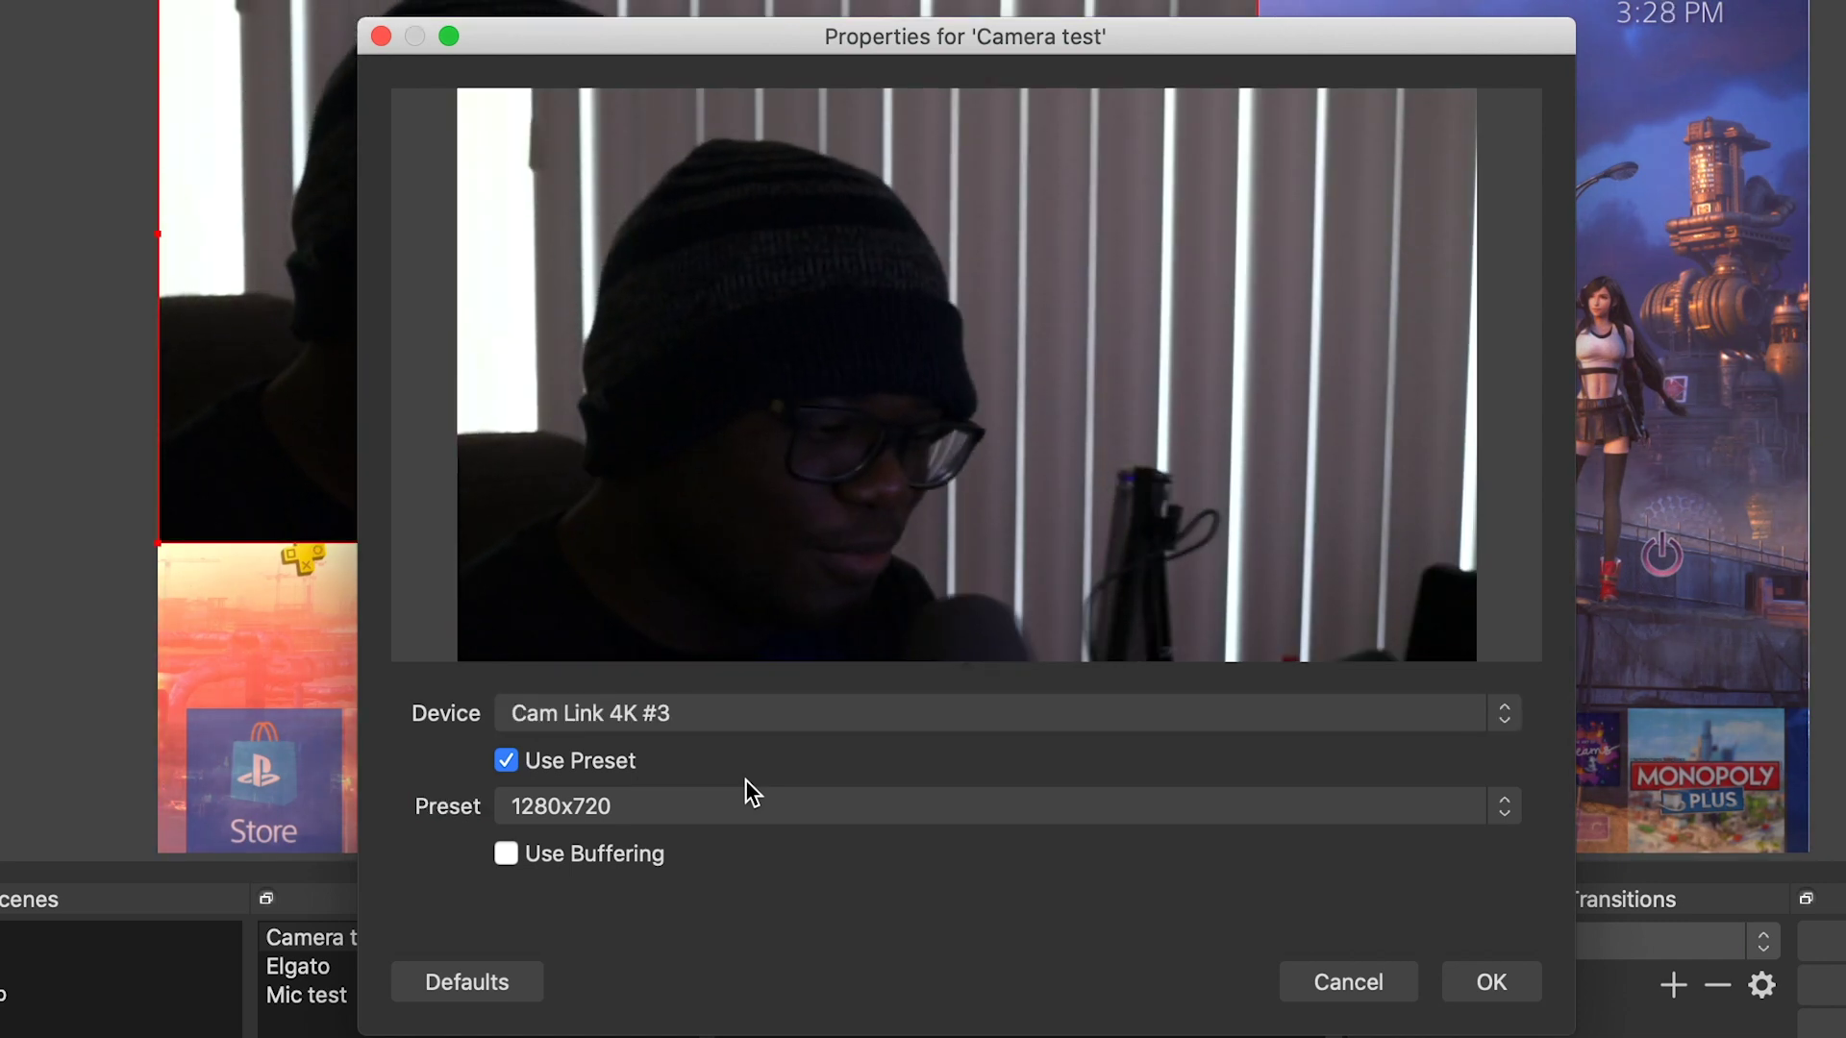
pyautogui.click(1508, 982)
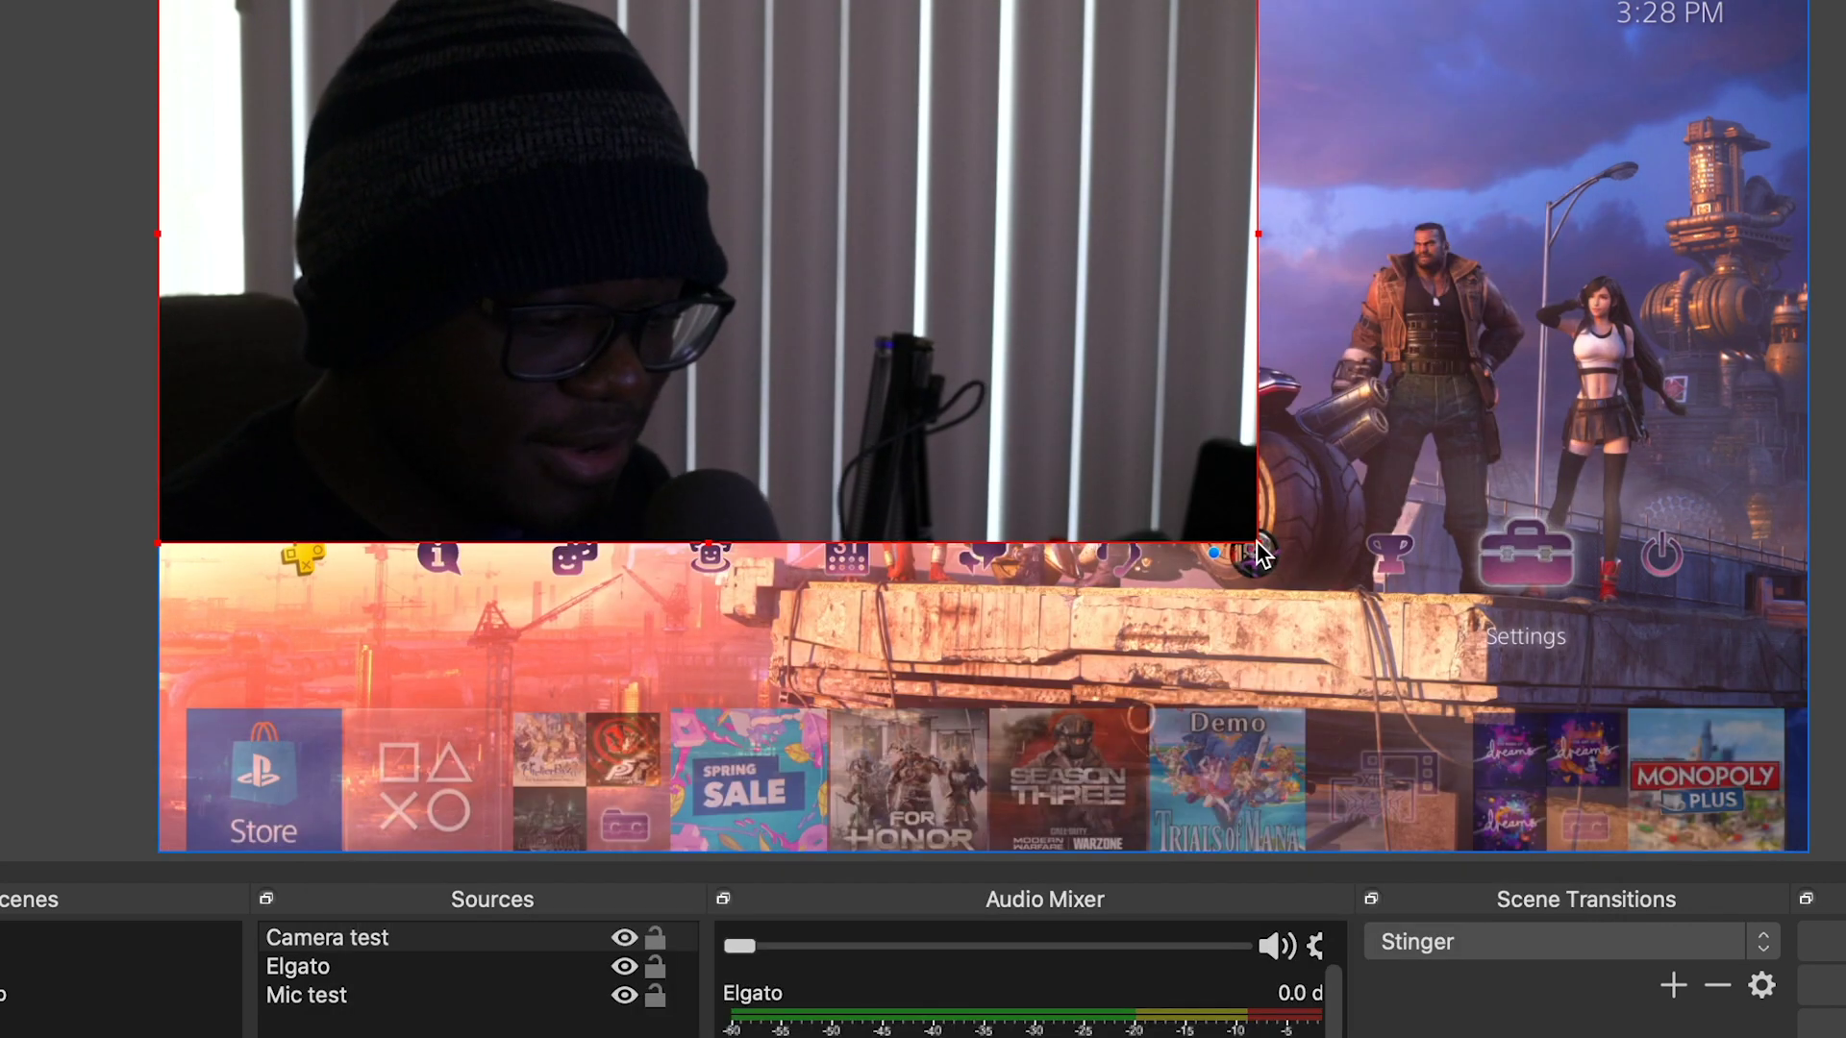
pyautogui.moveTo(1258, 548); pyautogui.dragTo(511, 171)
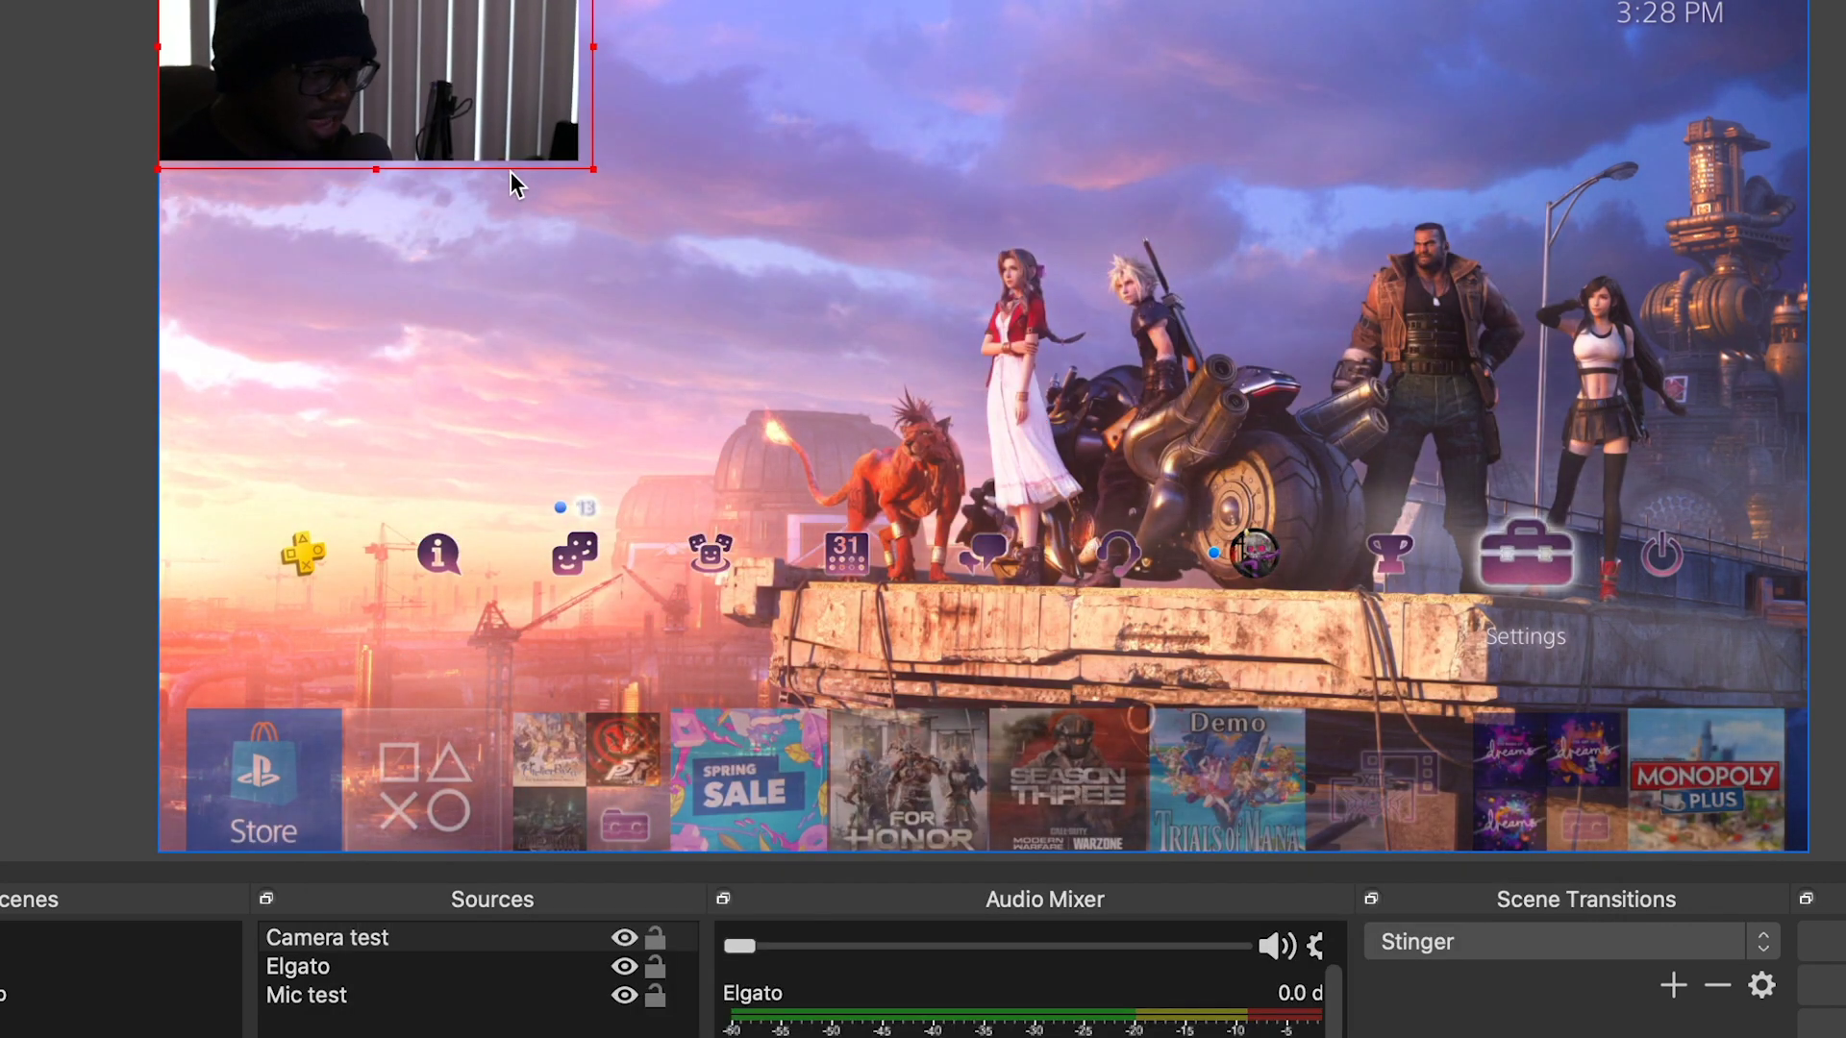
# - Move the webcam inset down on the left, just above the PS4 icon row
pyautogui.moveTo(423, 112); pyautogui.dragTo(425, 430)
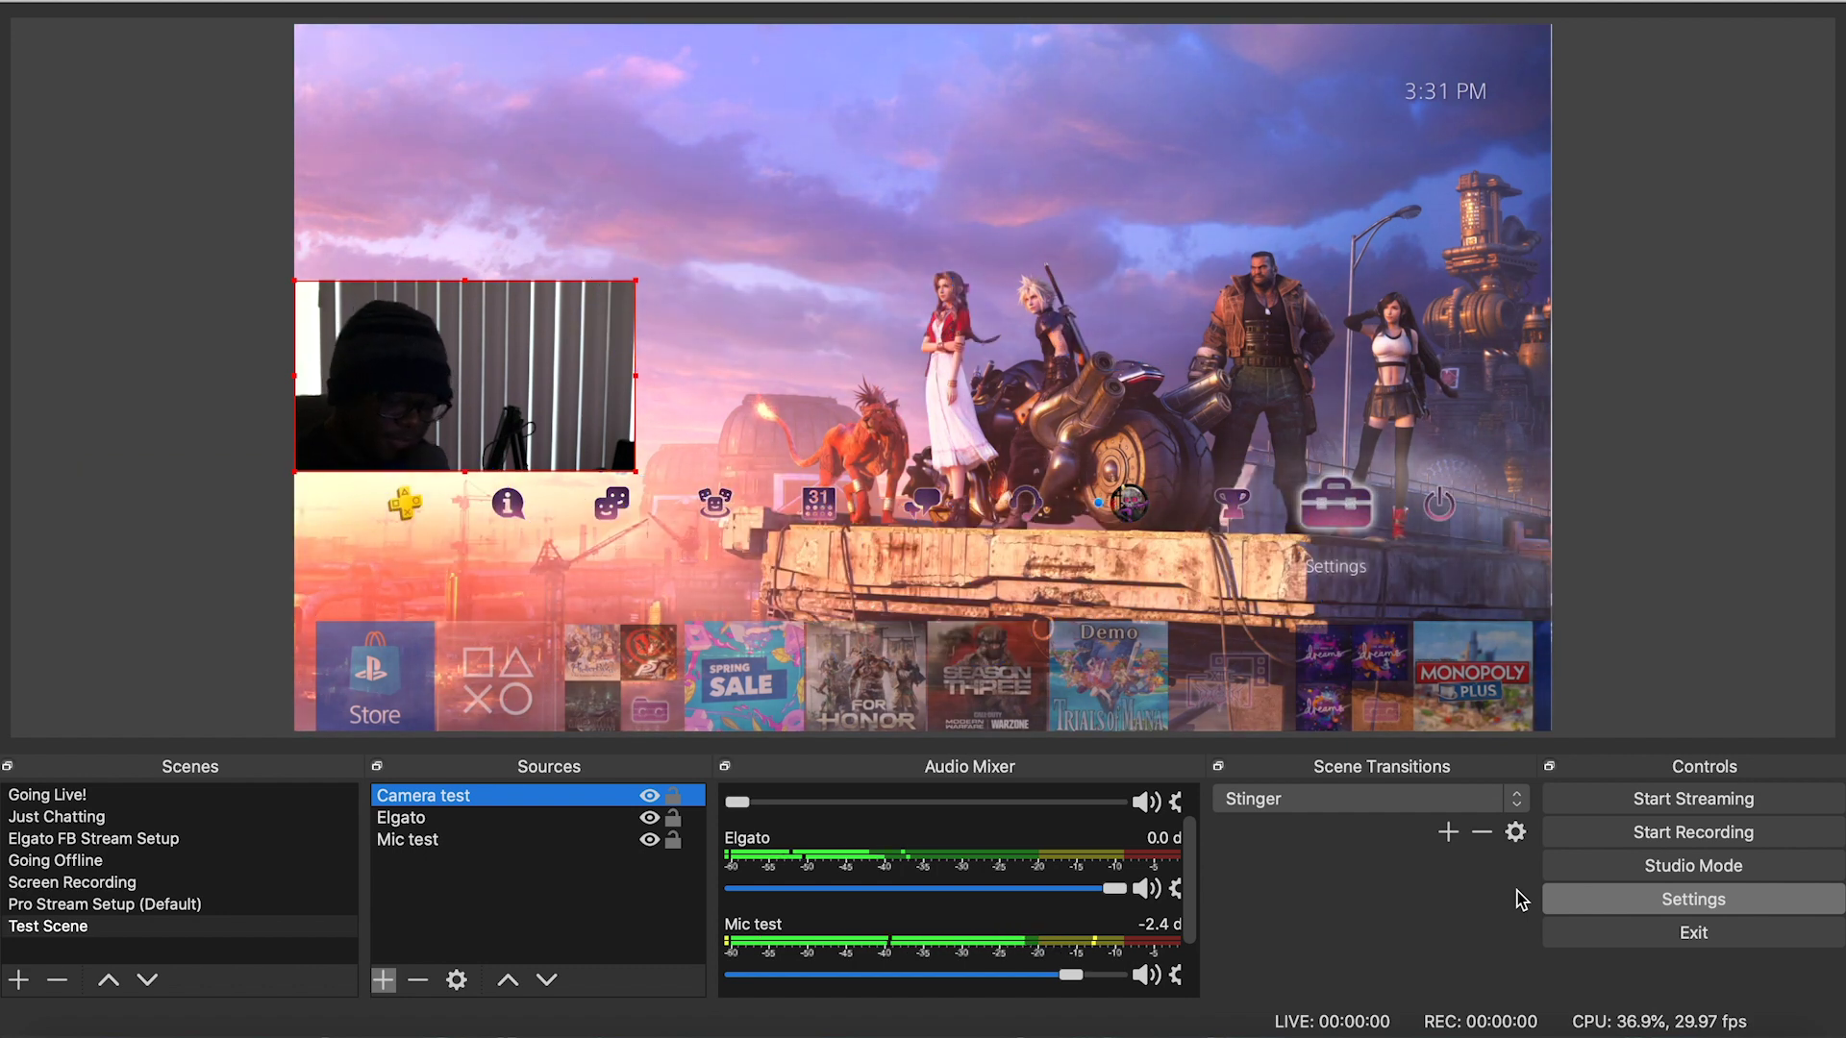
pyautogui.click(1629, 910)
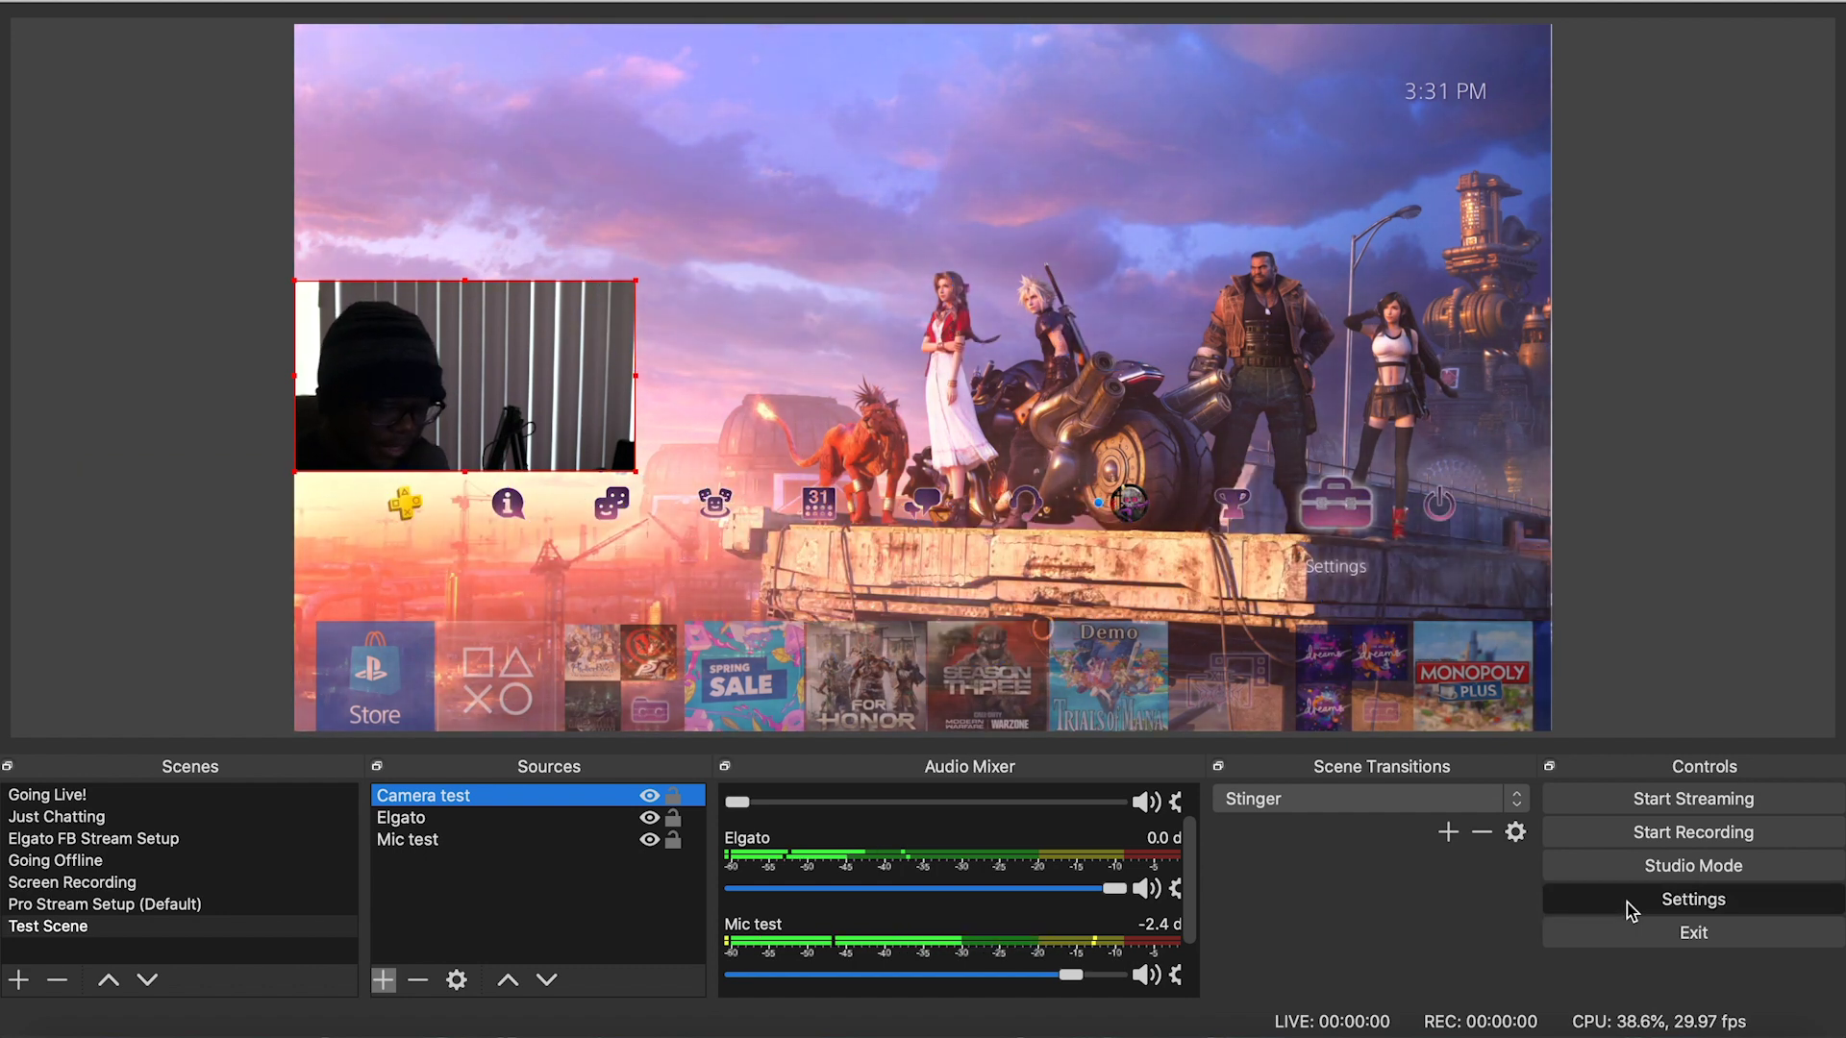
# - Switch the Stream service from Facebook Live to Custom... and apply it
pyautogui.click(1629, 910)
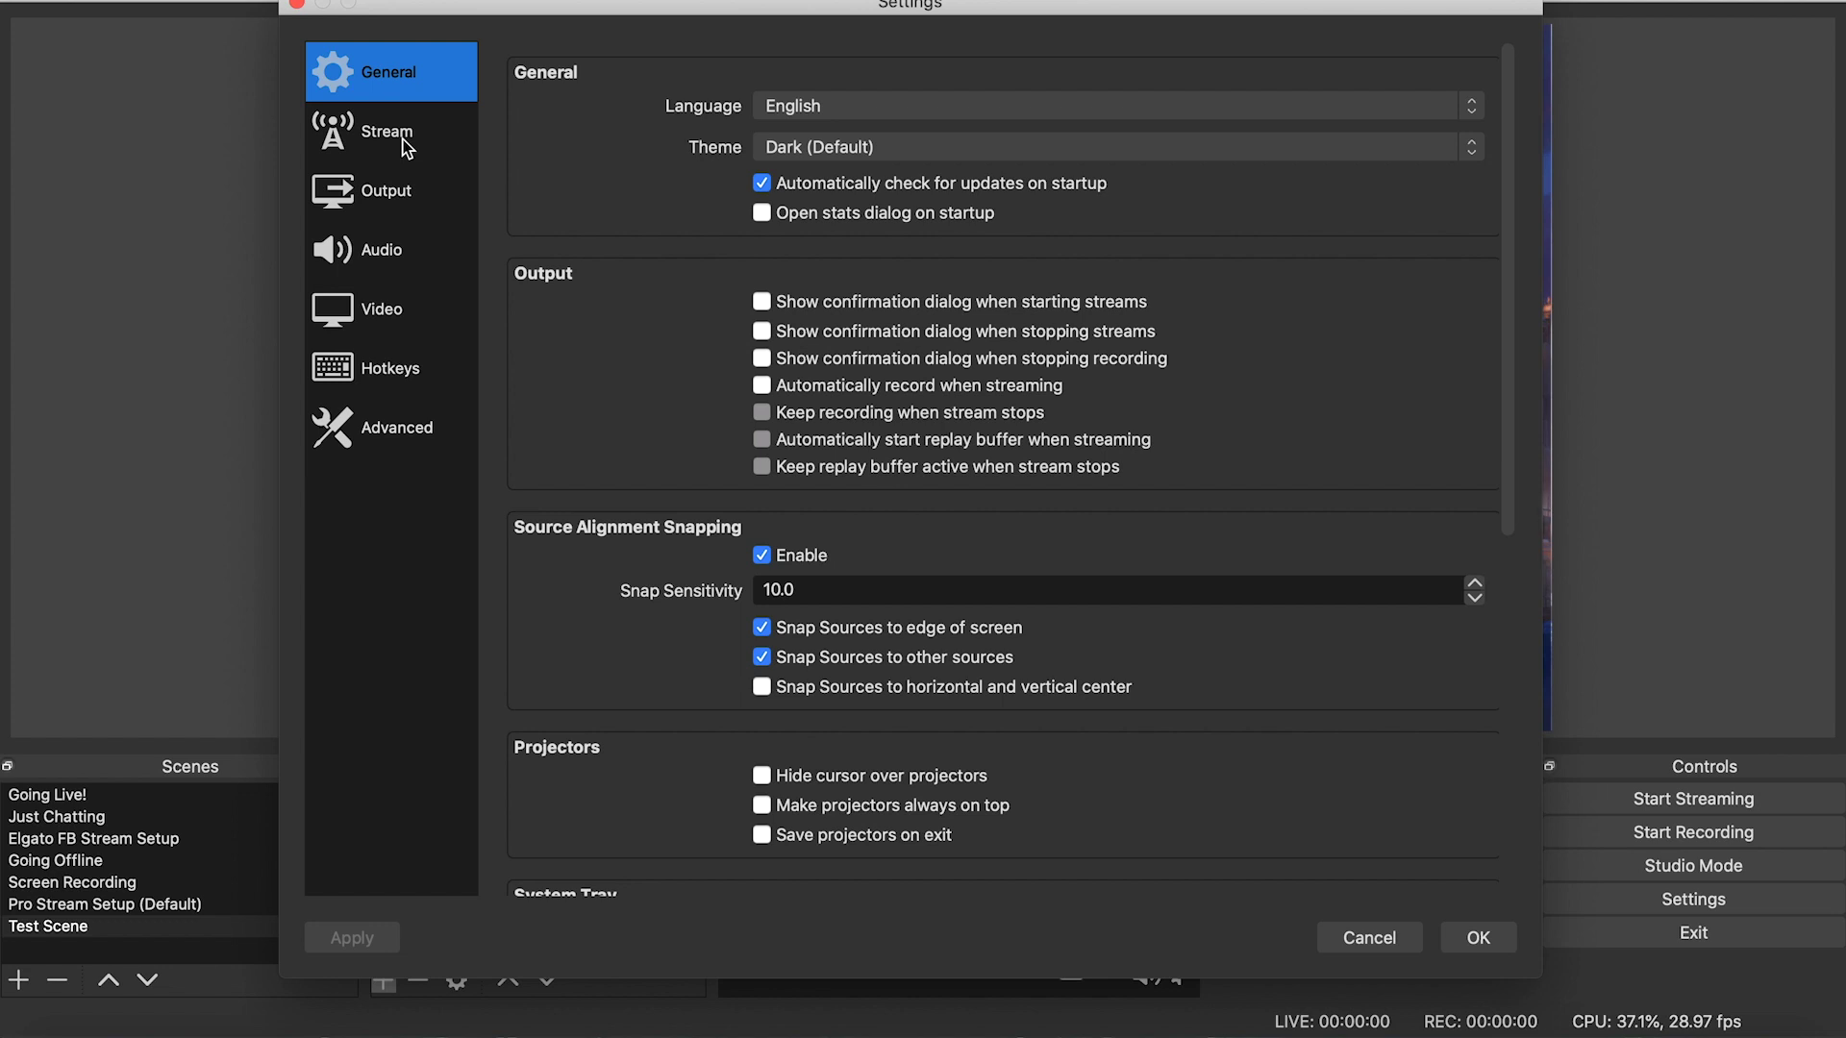
pyautogui.click(408, 148)
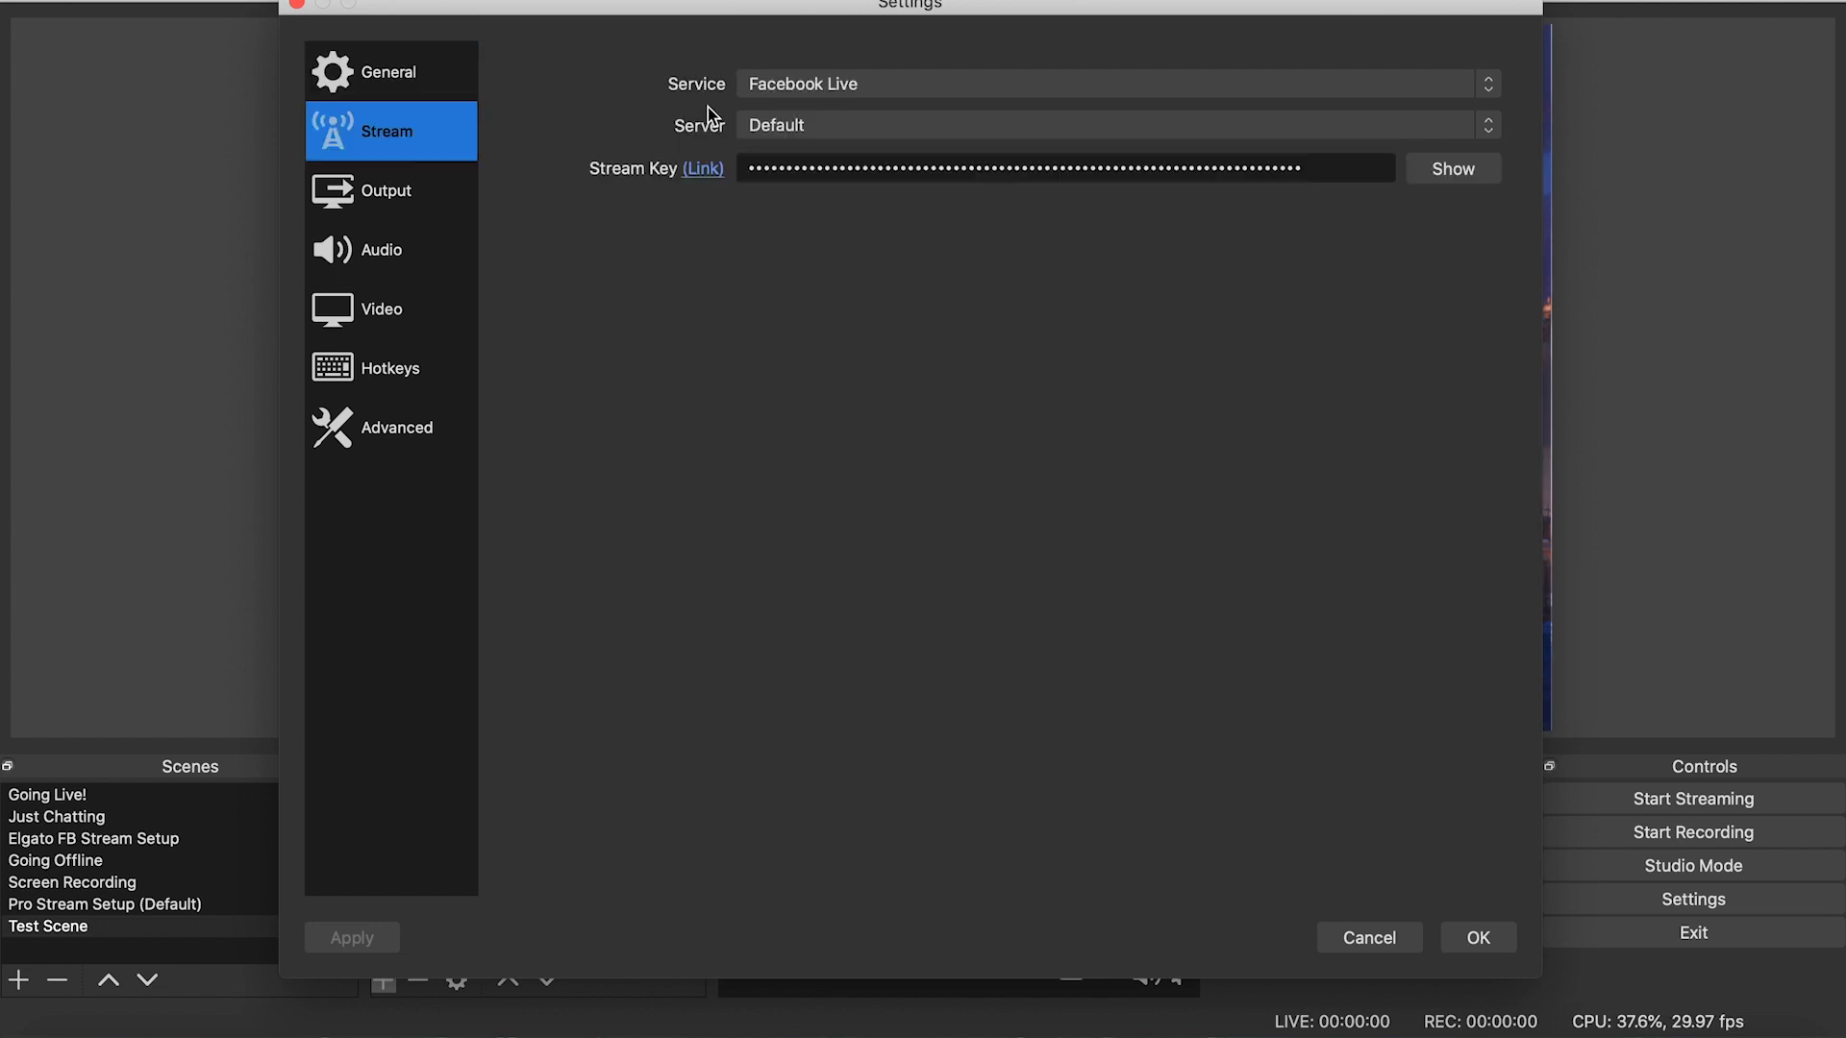
pyautogui.click(1005, 84)
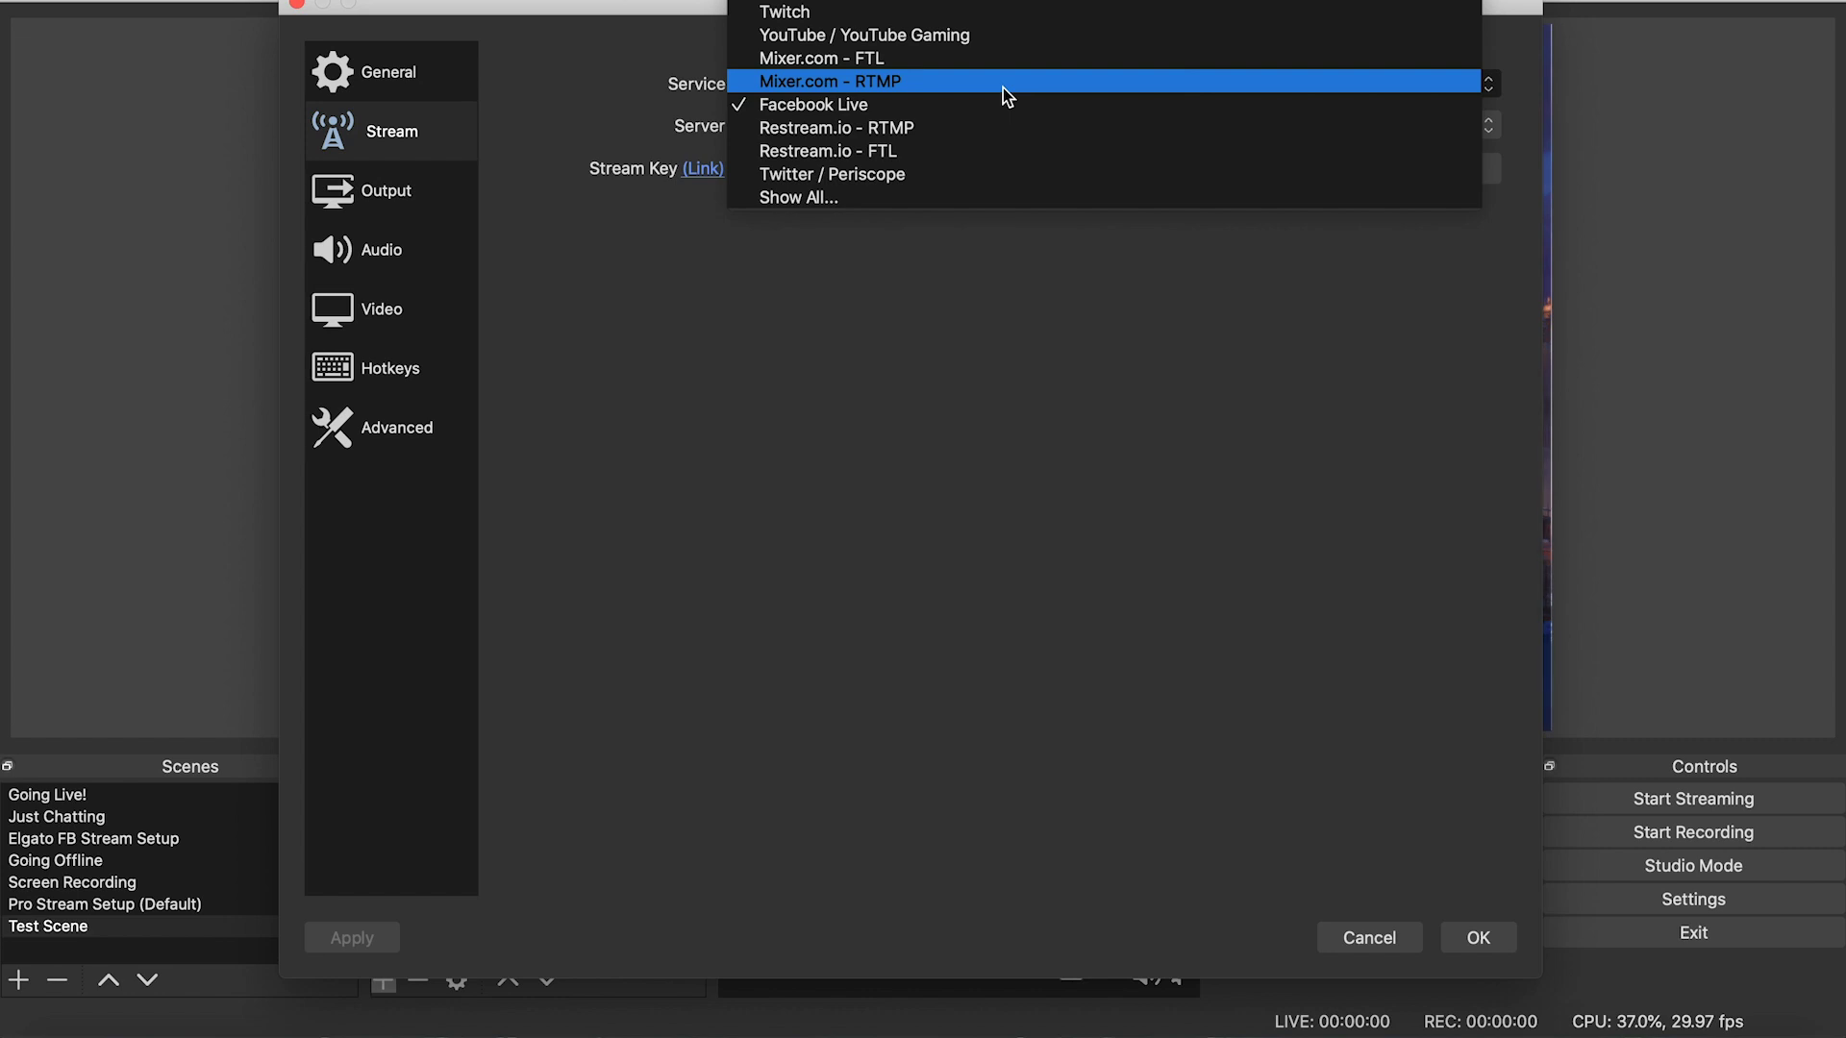
pyautogui.click(948, 5)
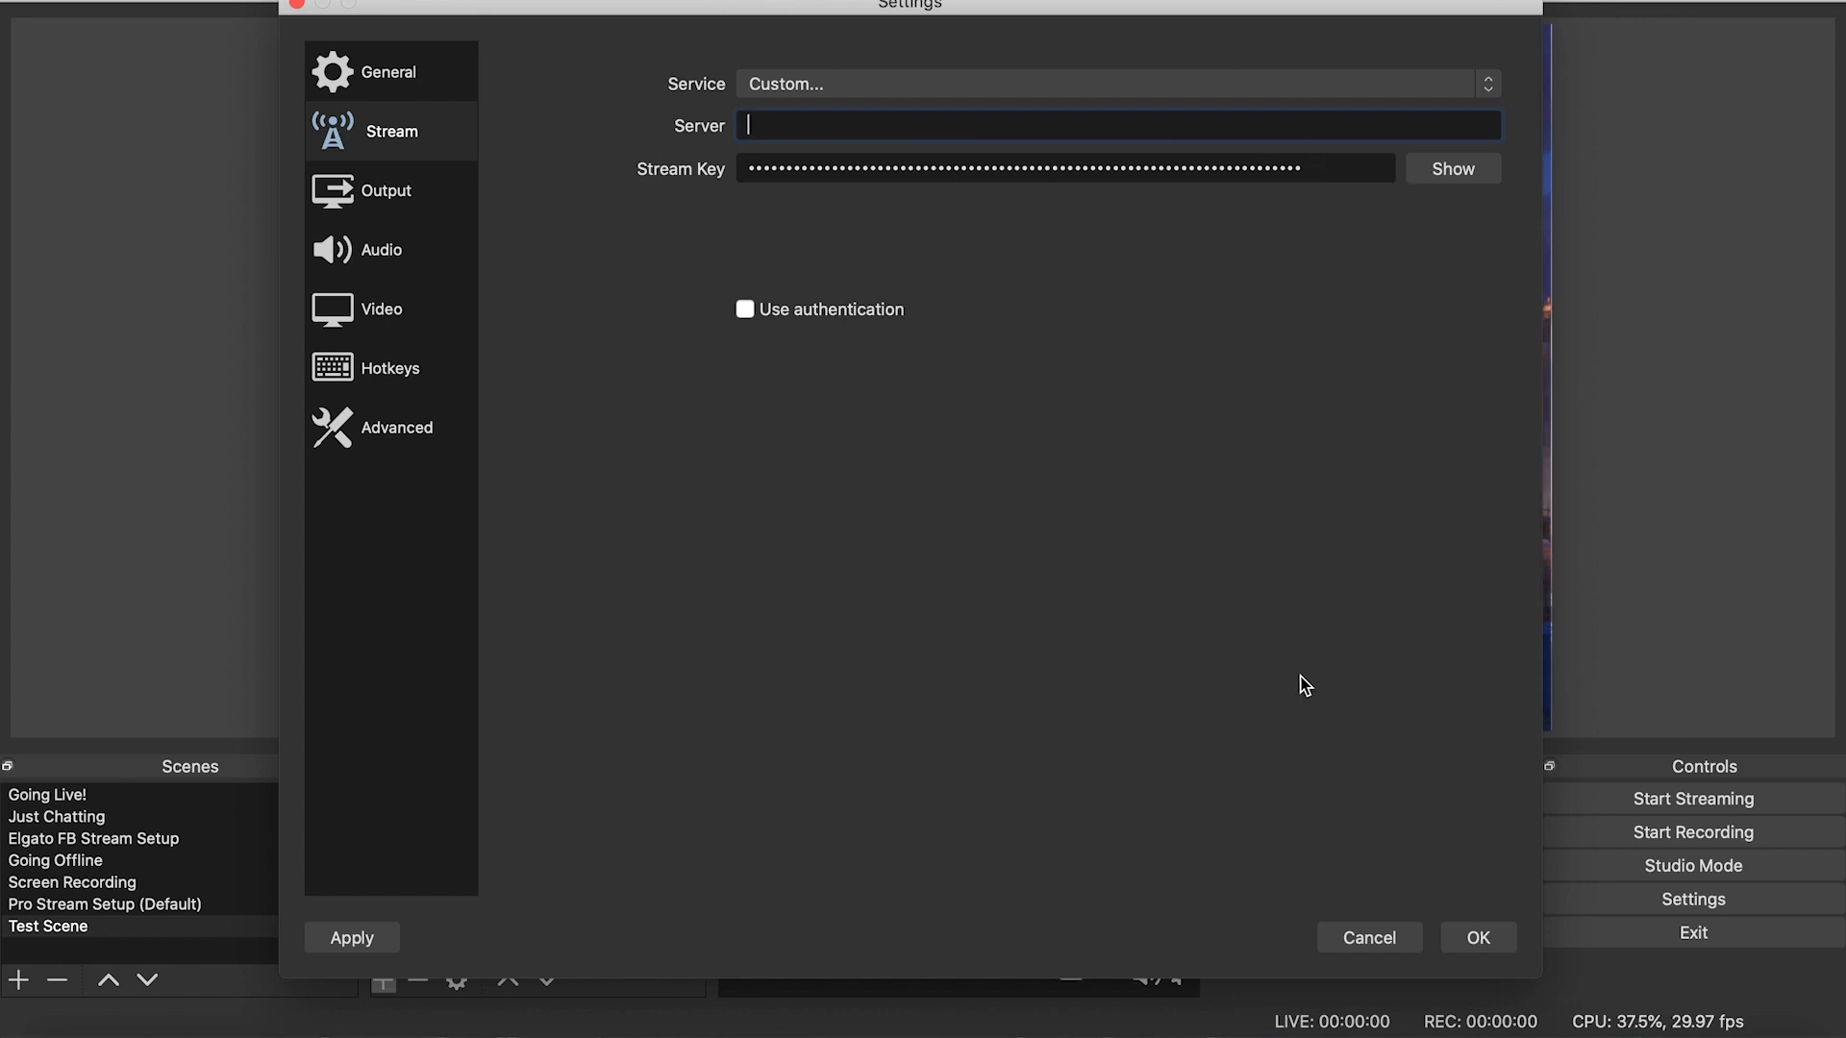
pyautogui.click(372, 944)
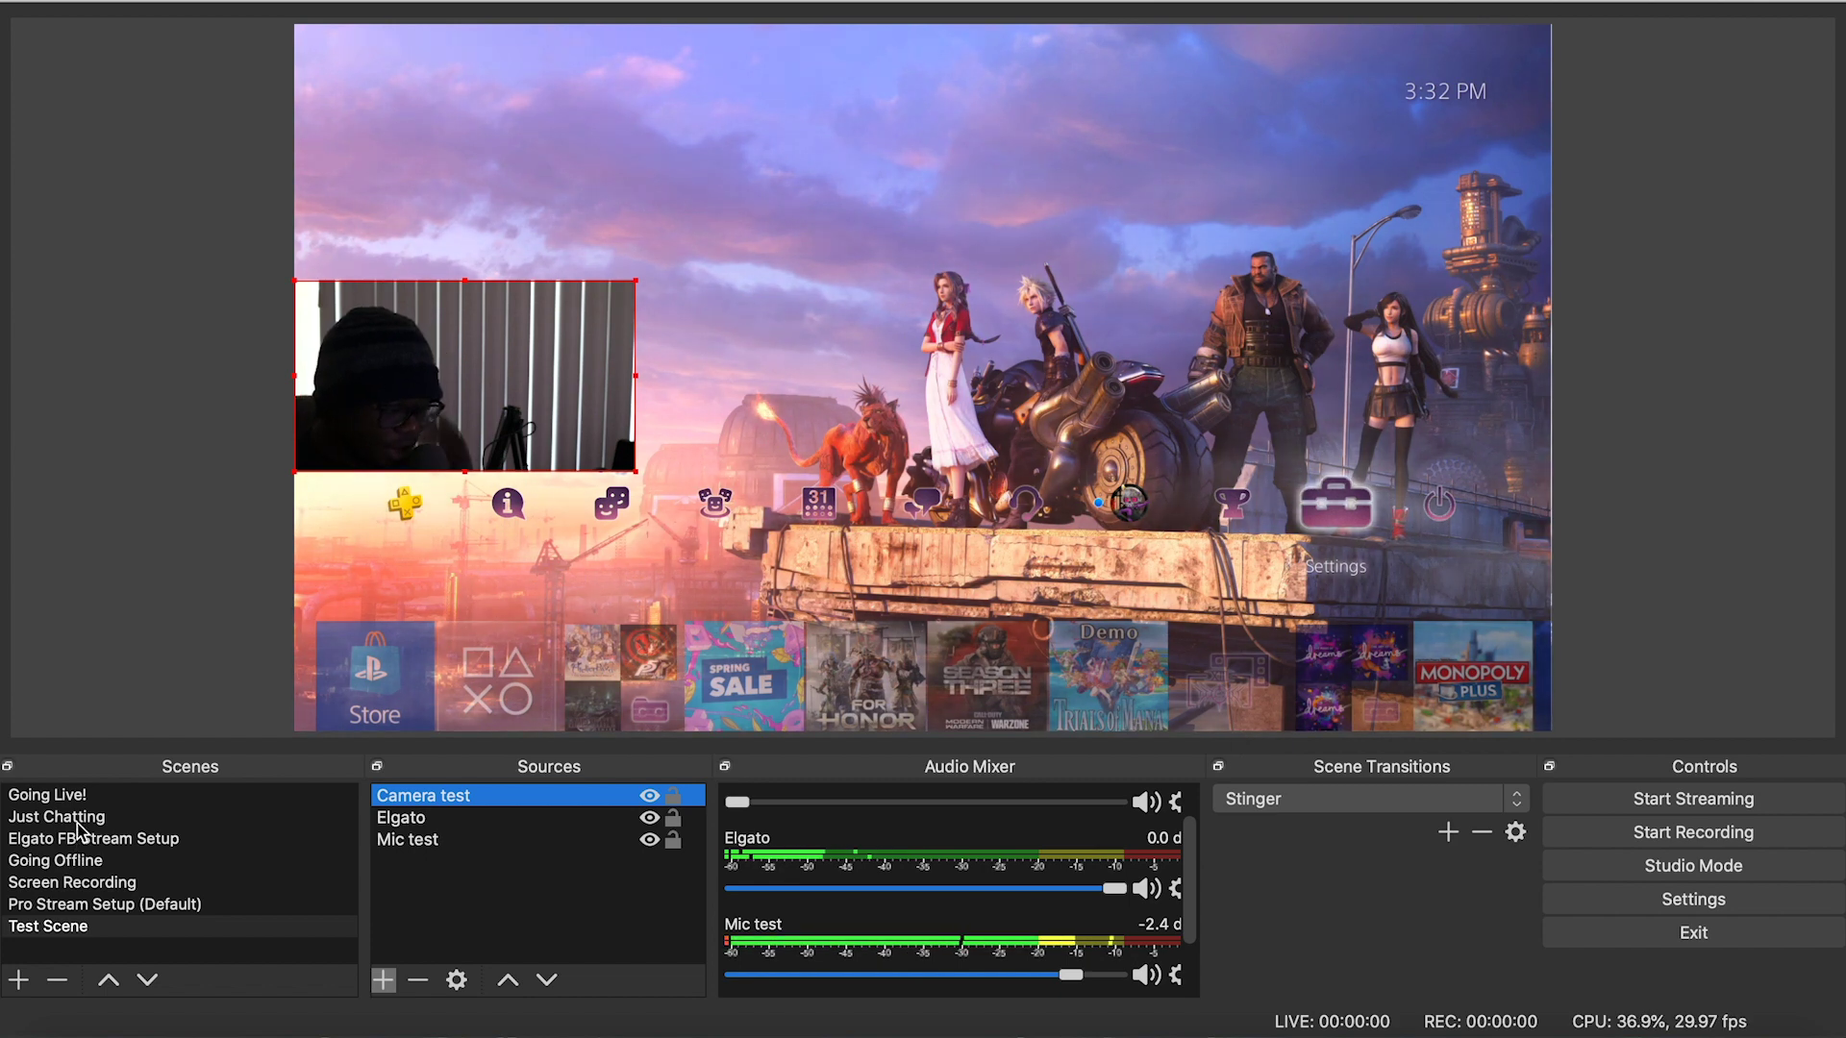
pyautogui.click(60, 796)
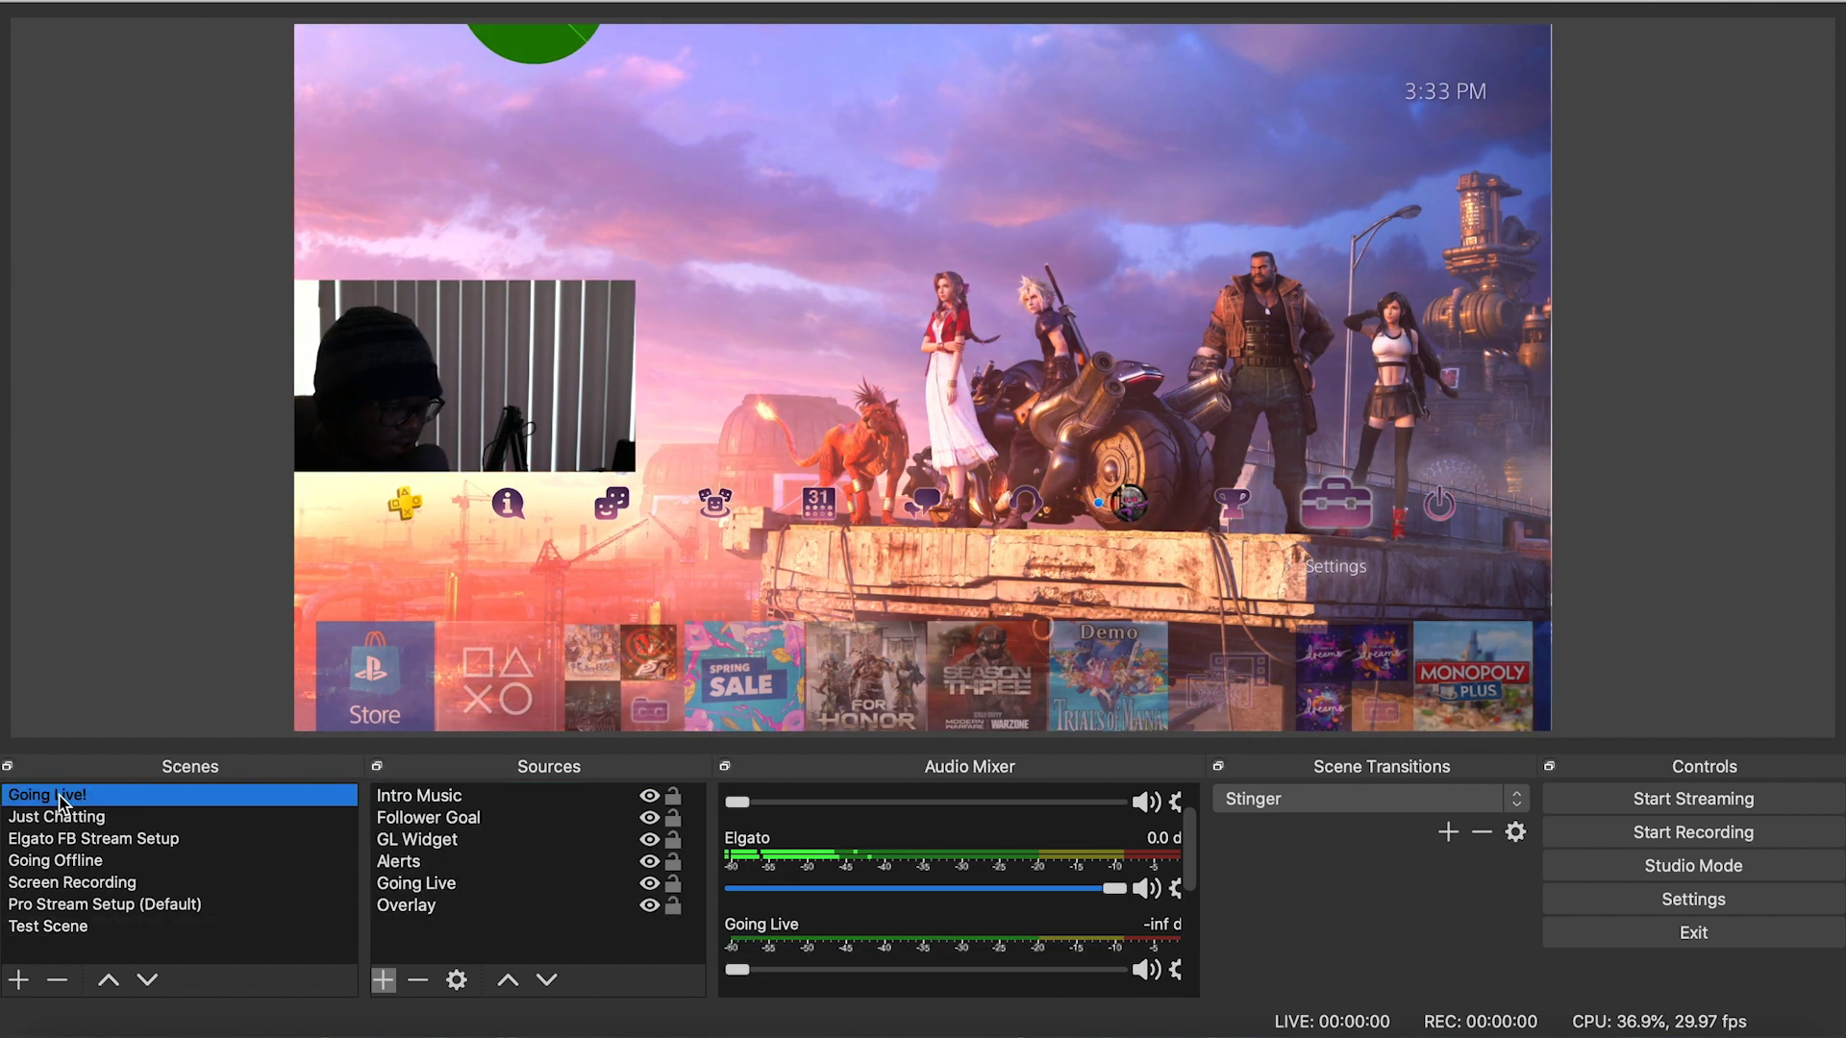